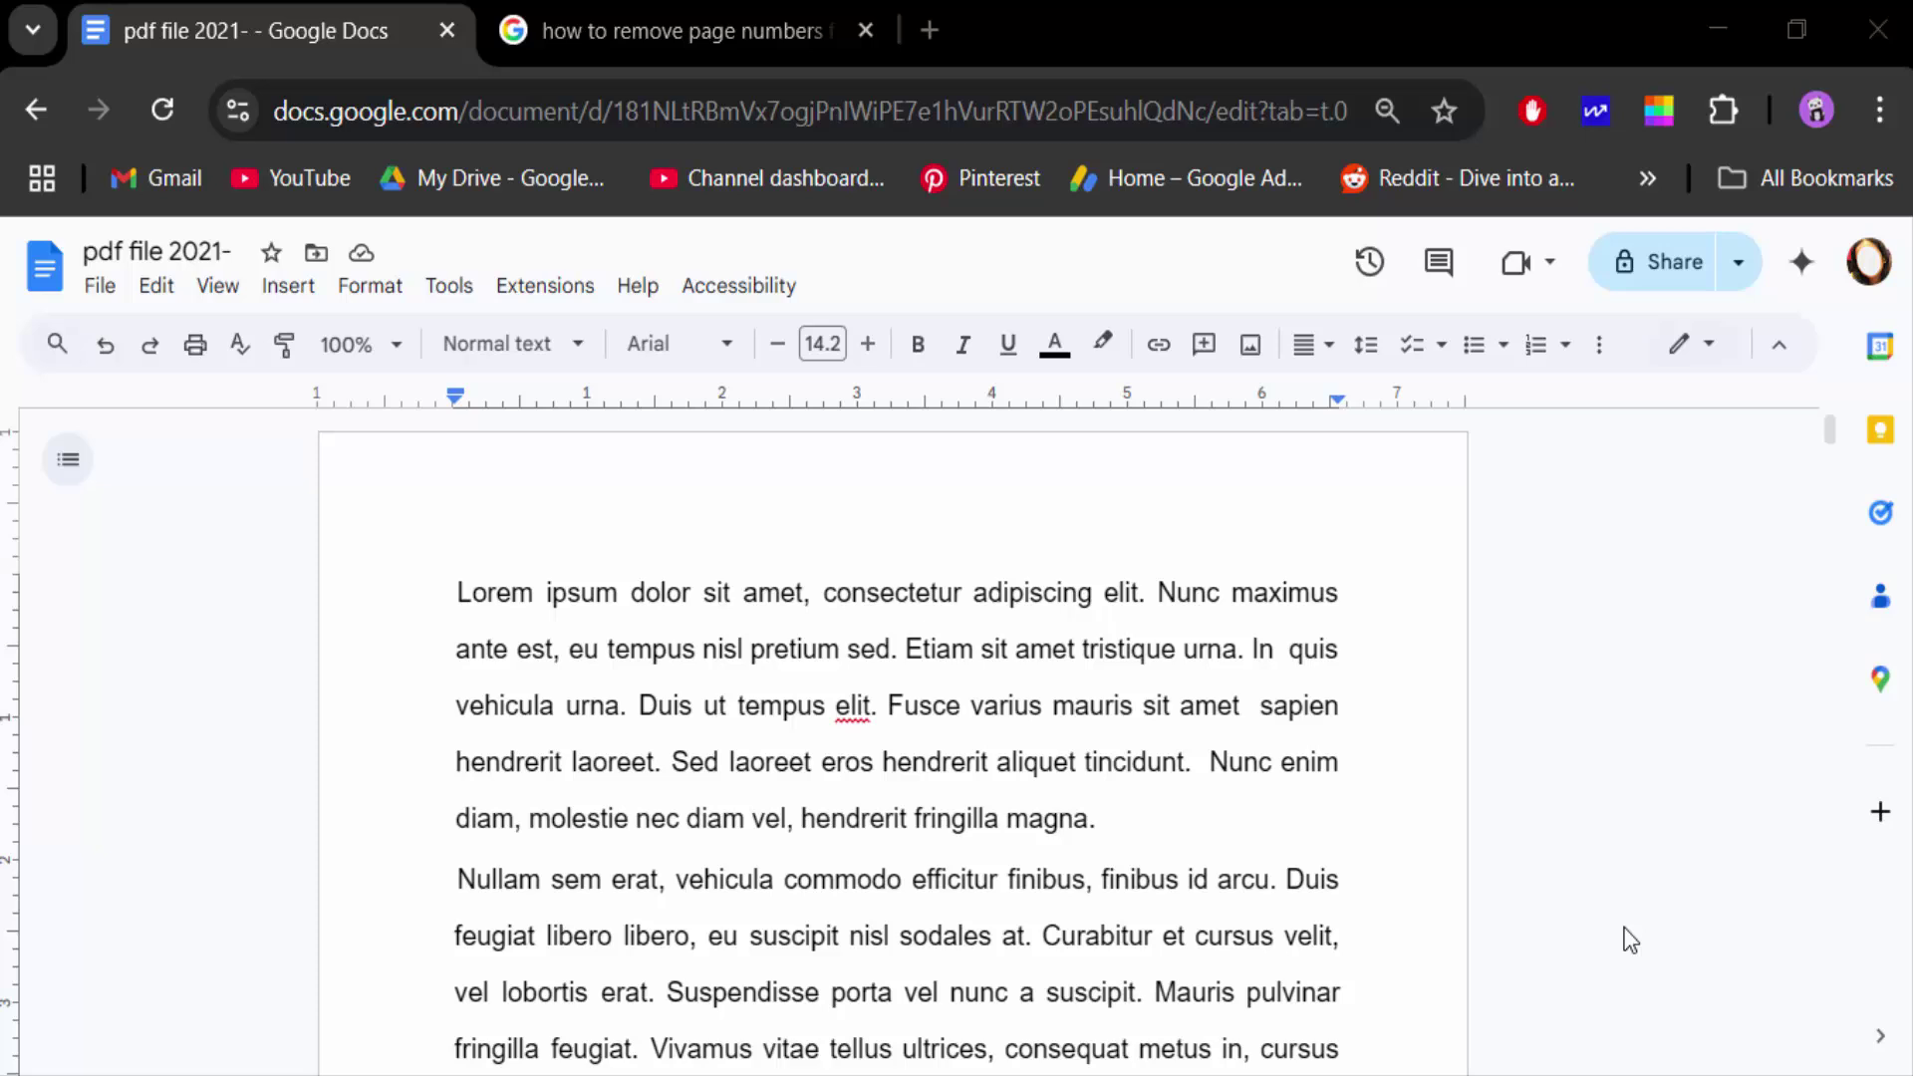
- Add bottom-right page numbers to every page, with the first page numbered 1
scroll(1465, 758, down, 15)
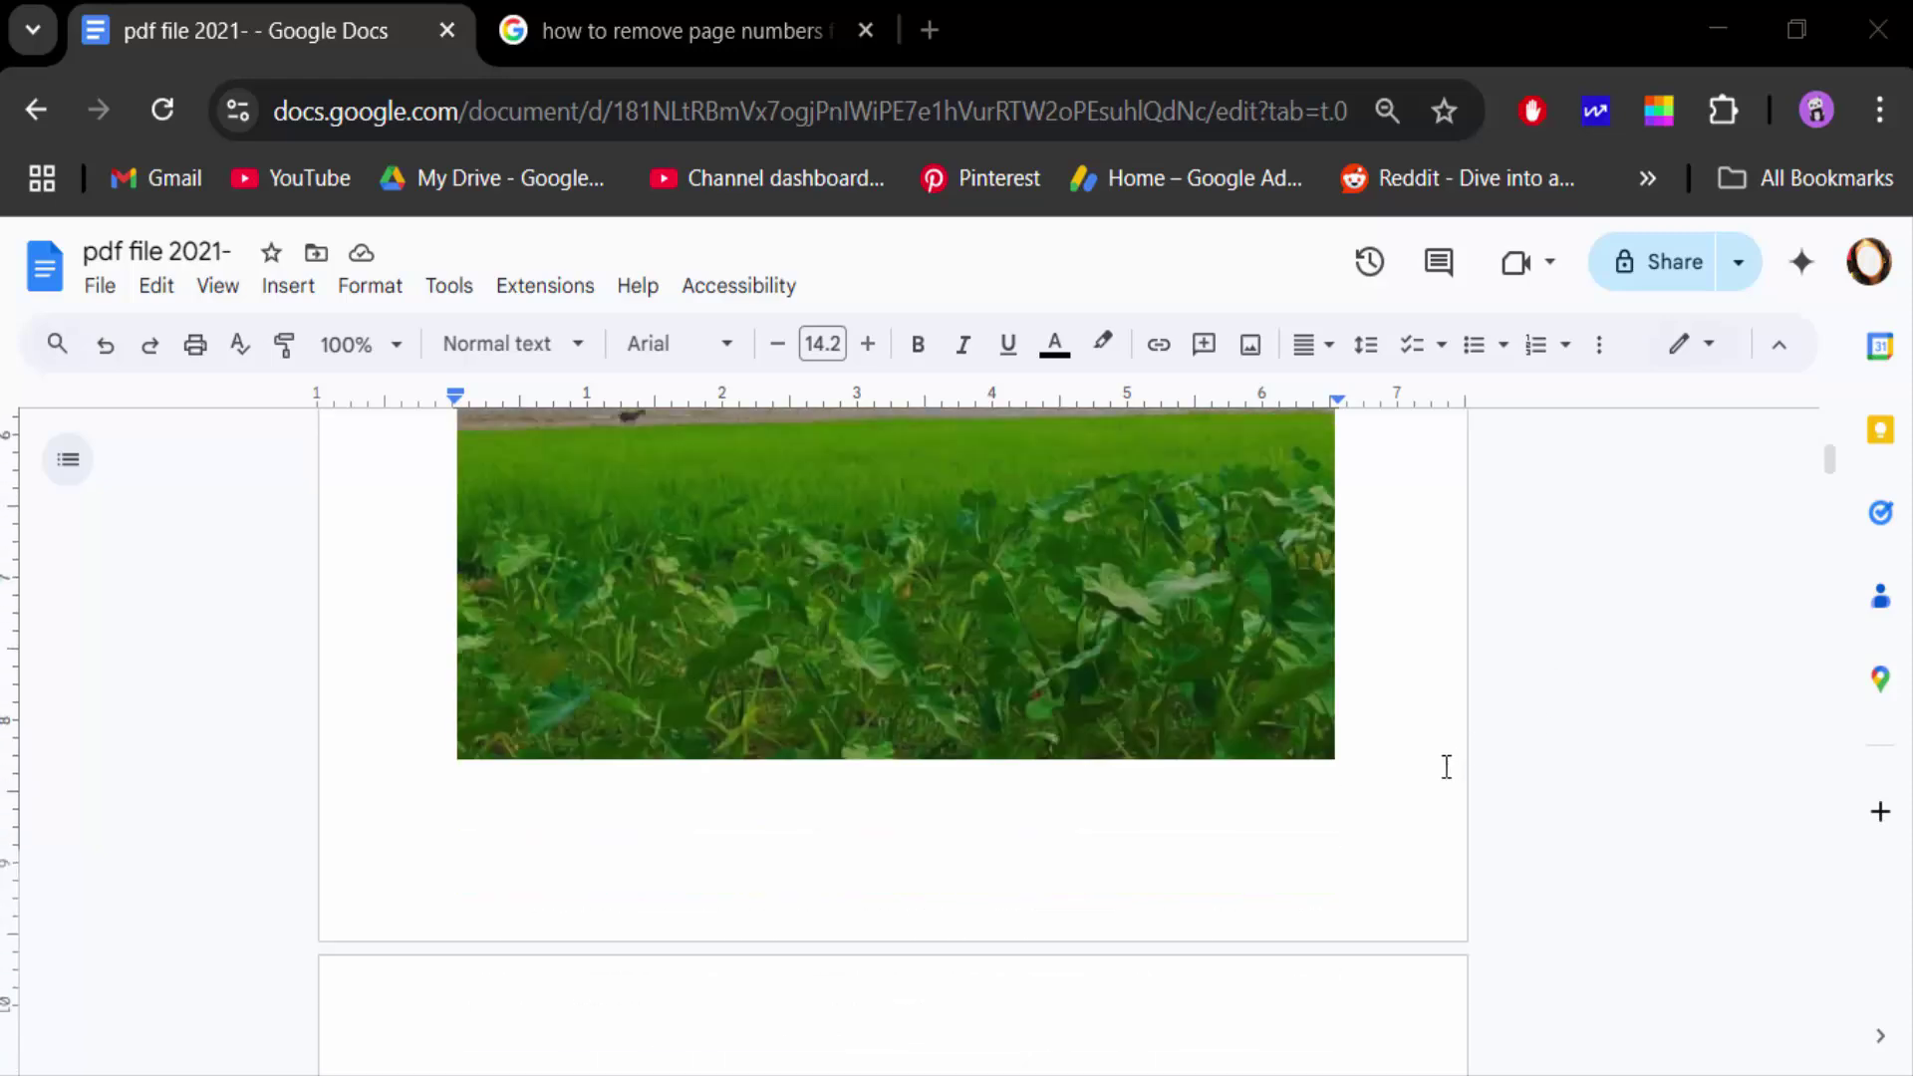
scroll(1435, 777, up, 3)
scroll(1375, 827, up, 2)
scroll(1317, 869, up, 8)
scroll(1317, 869, up, 4)
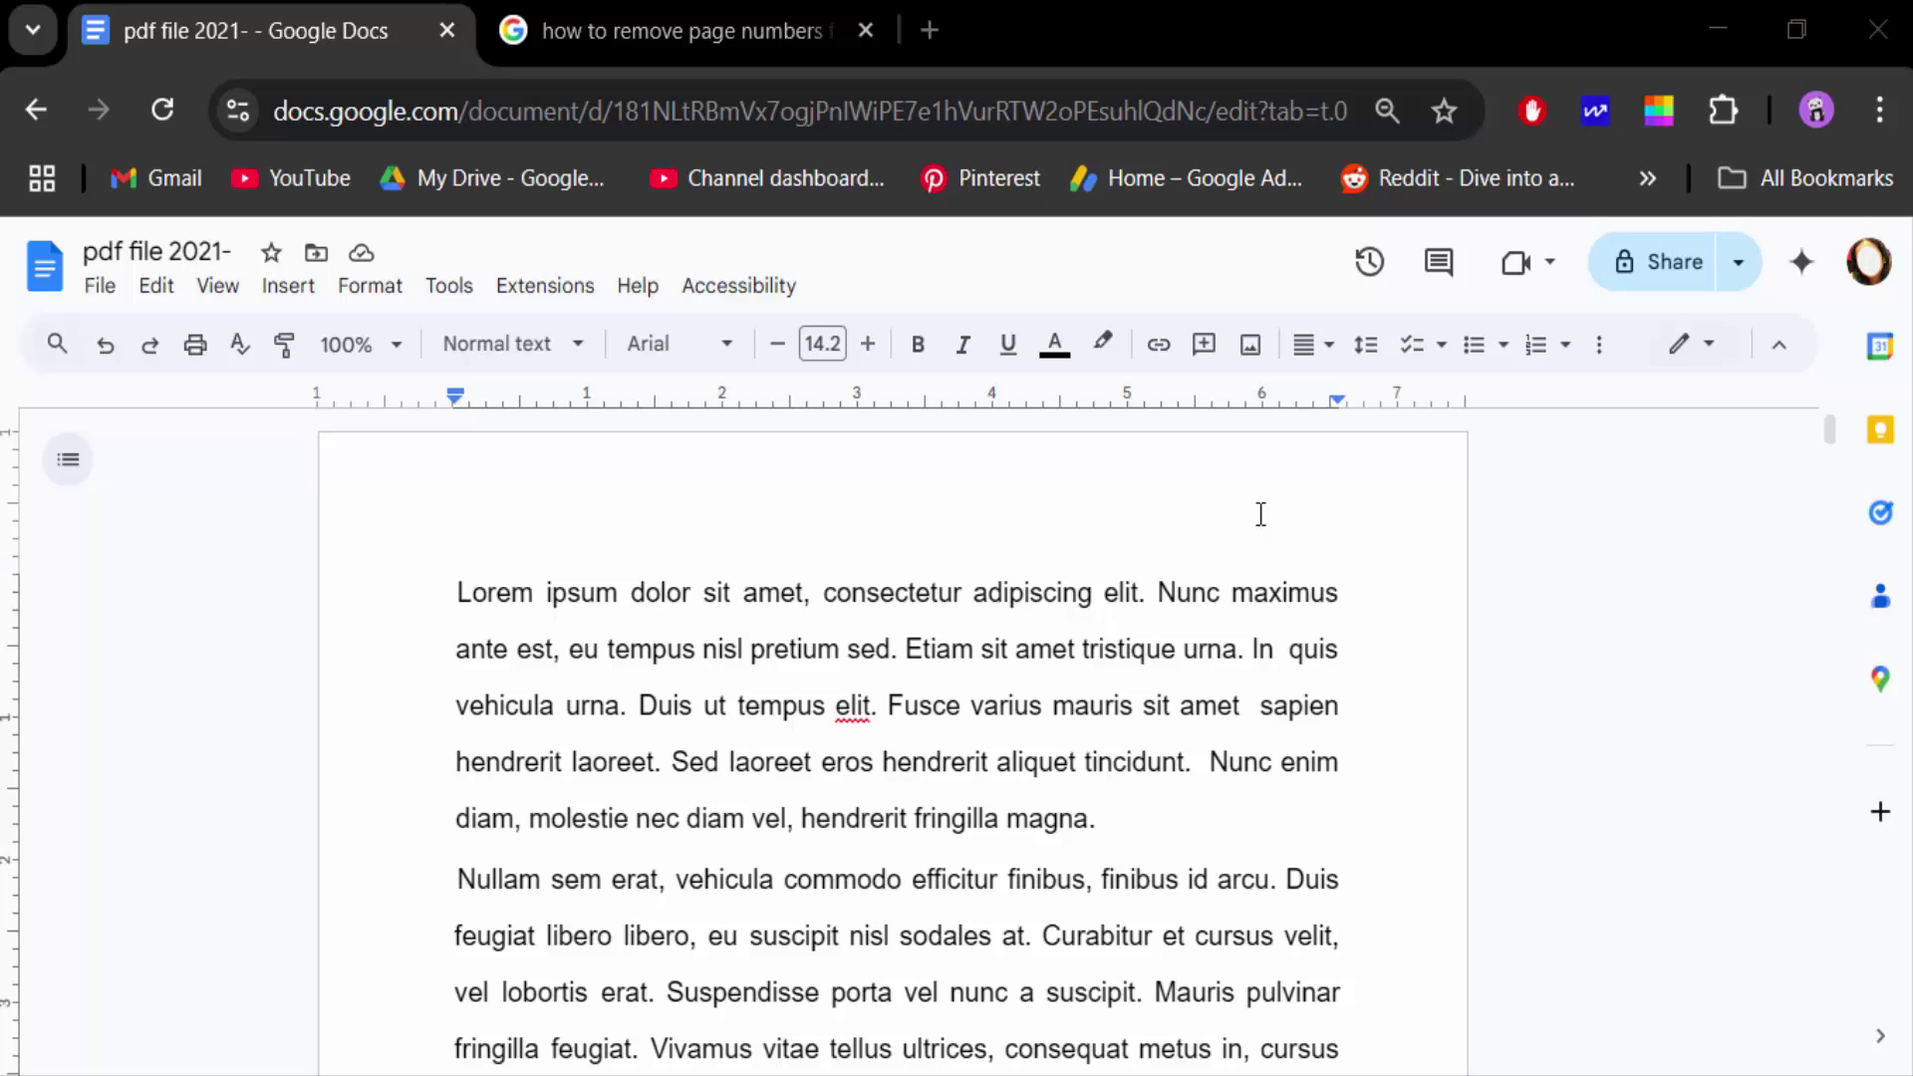
scroll(1310, 738, down, 2)
scroll(1323, 833, down, 2)
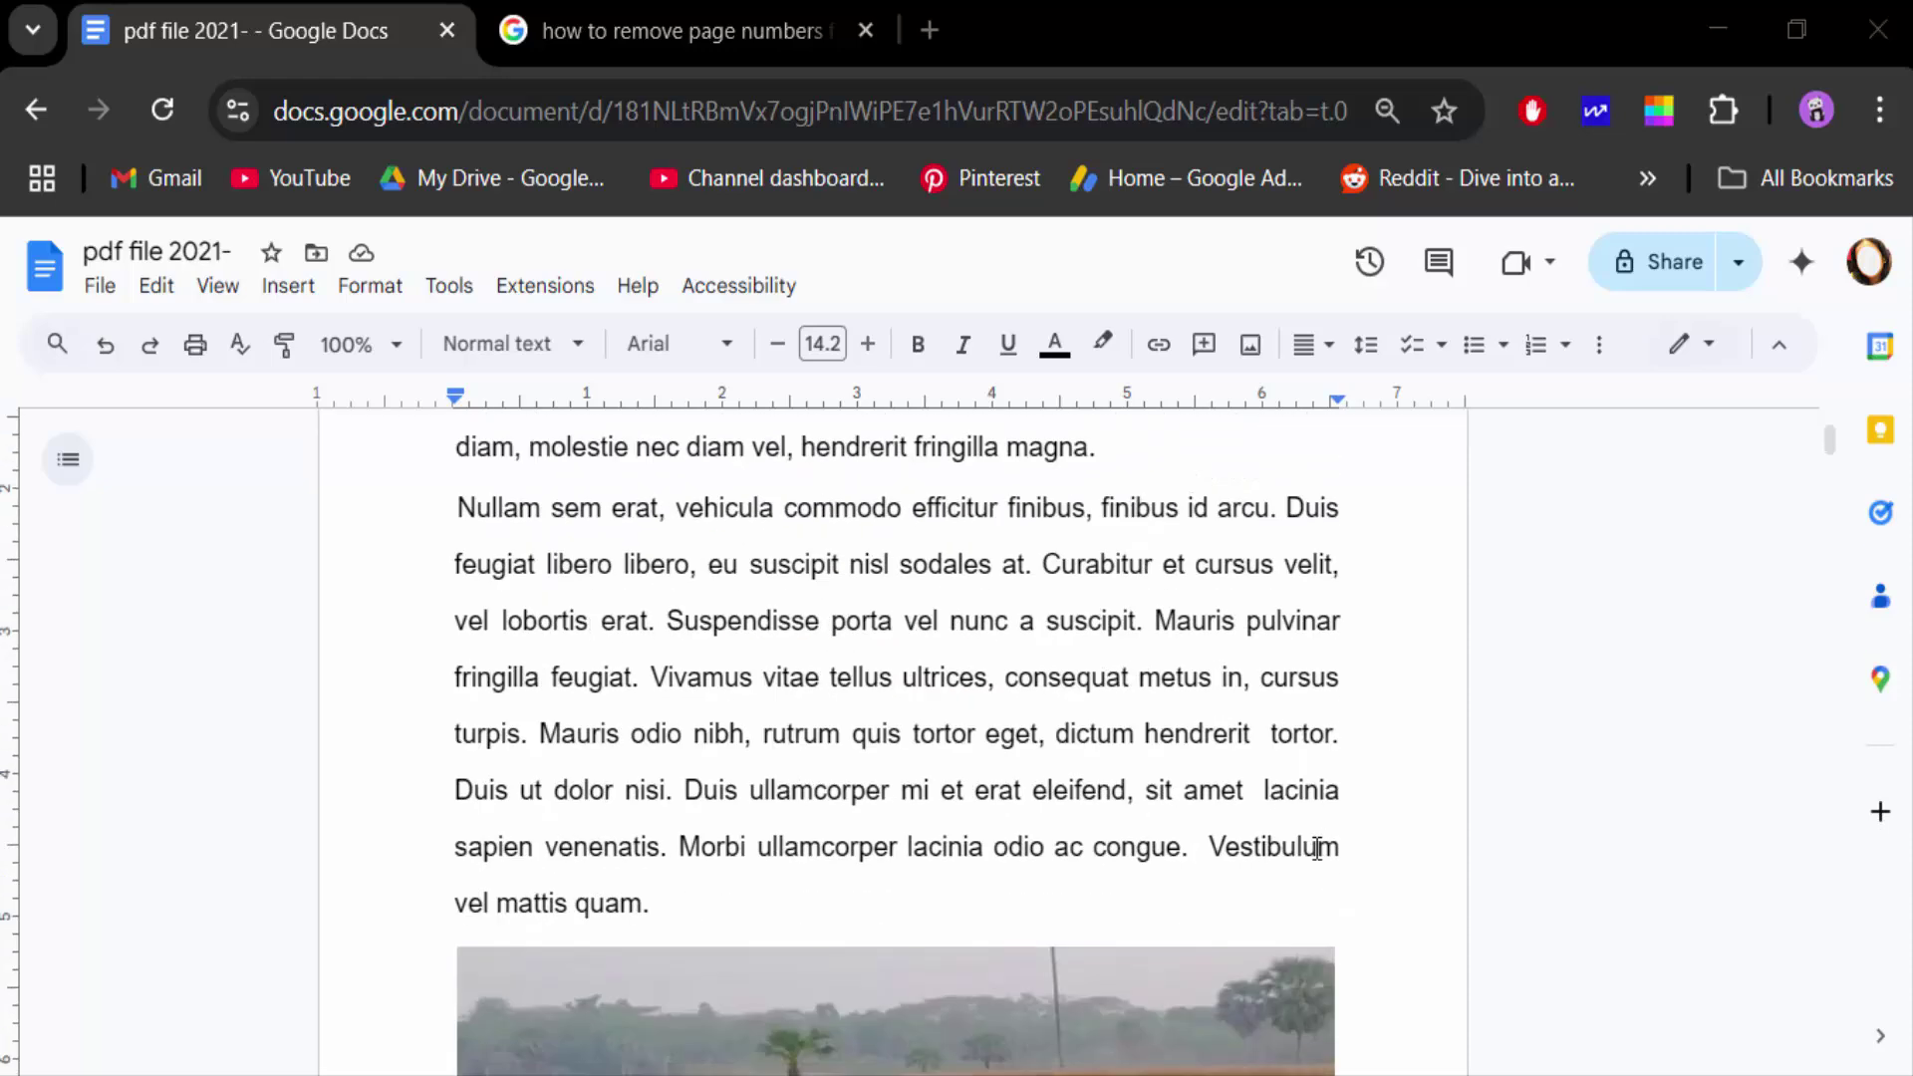
scroll(1336, 831, down, 2)
scroll(1302, 872, down, 5)
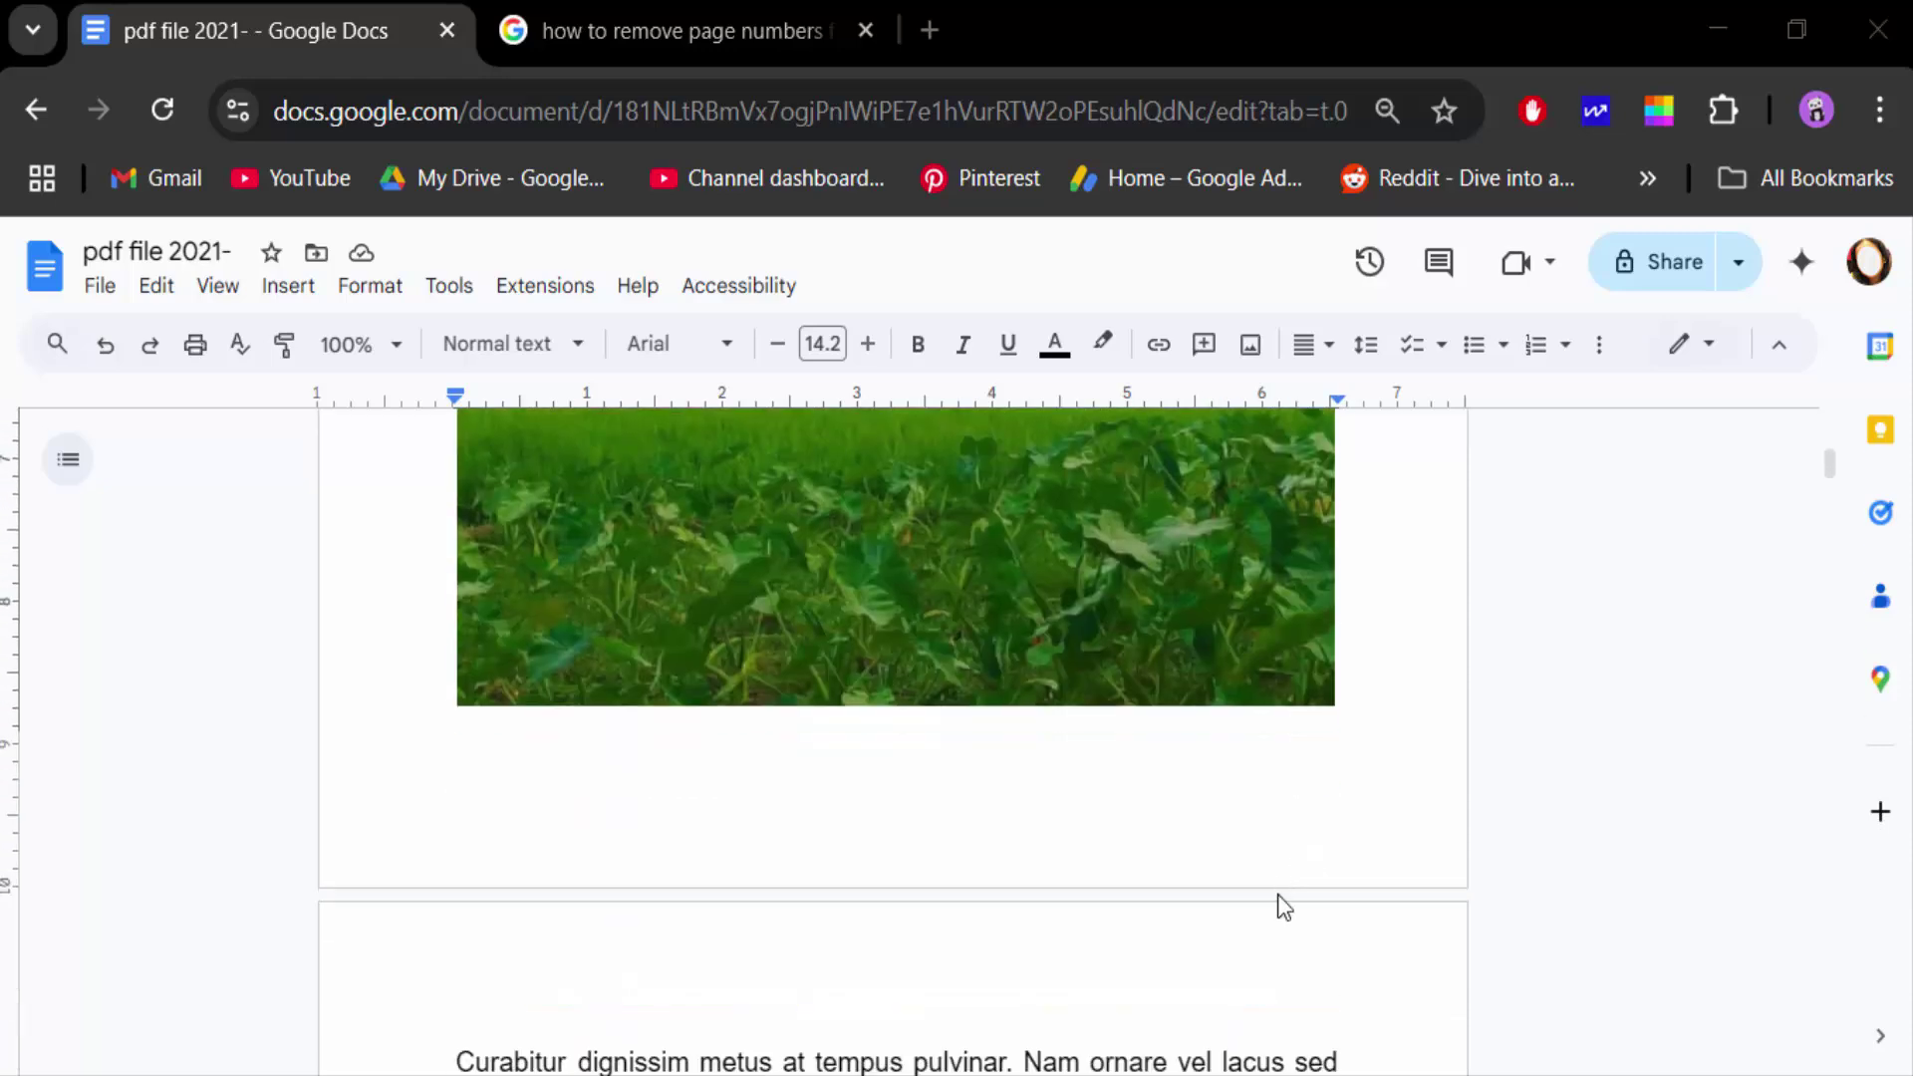
scroll(1105, 917, up, 6)
scroll(871, 875, up, 3)
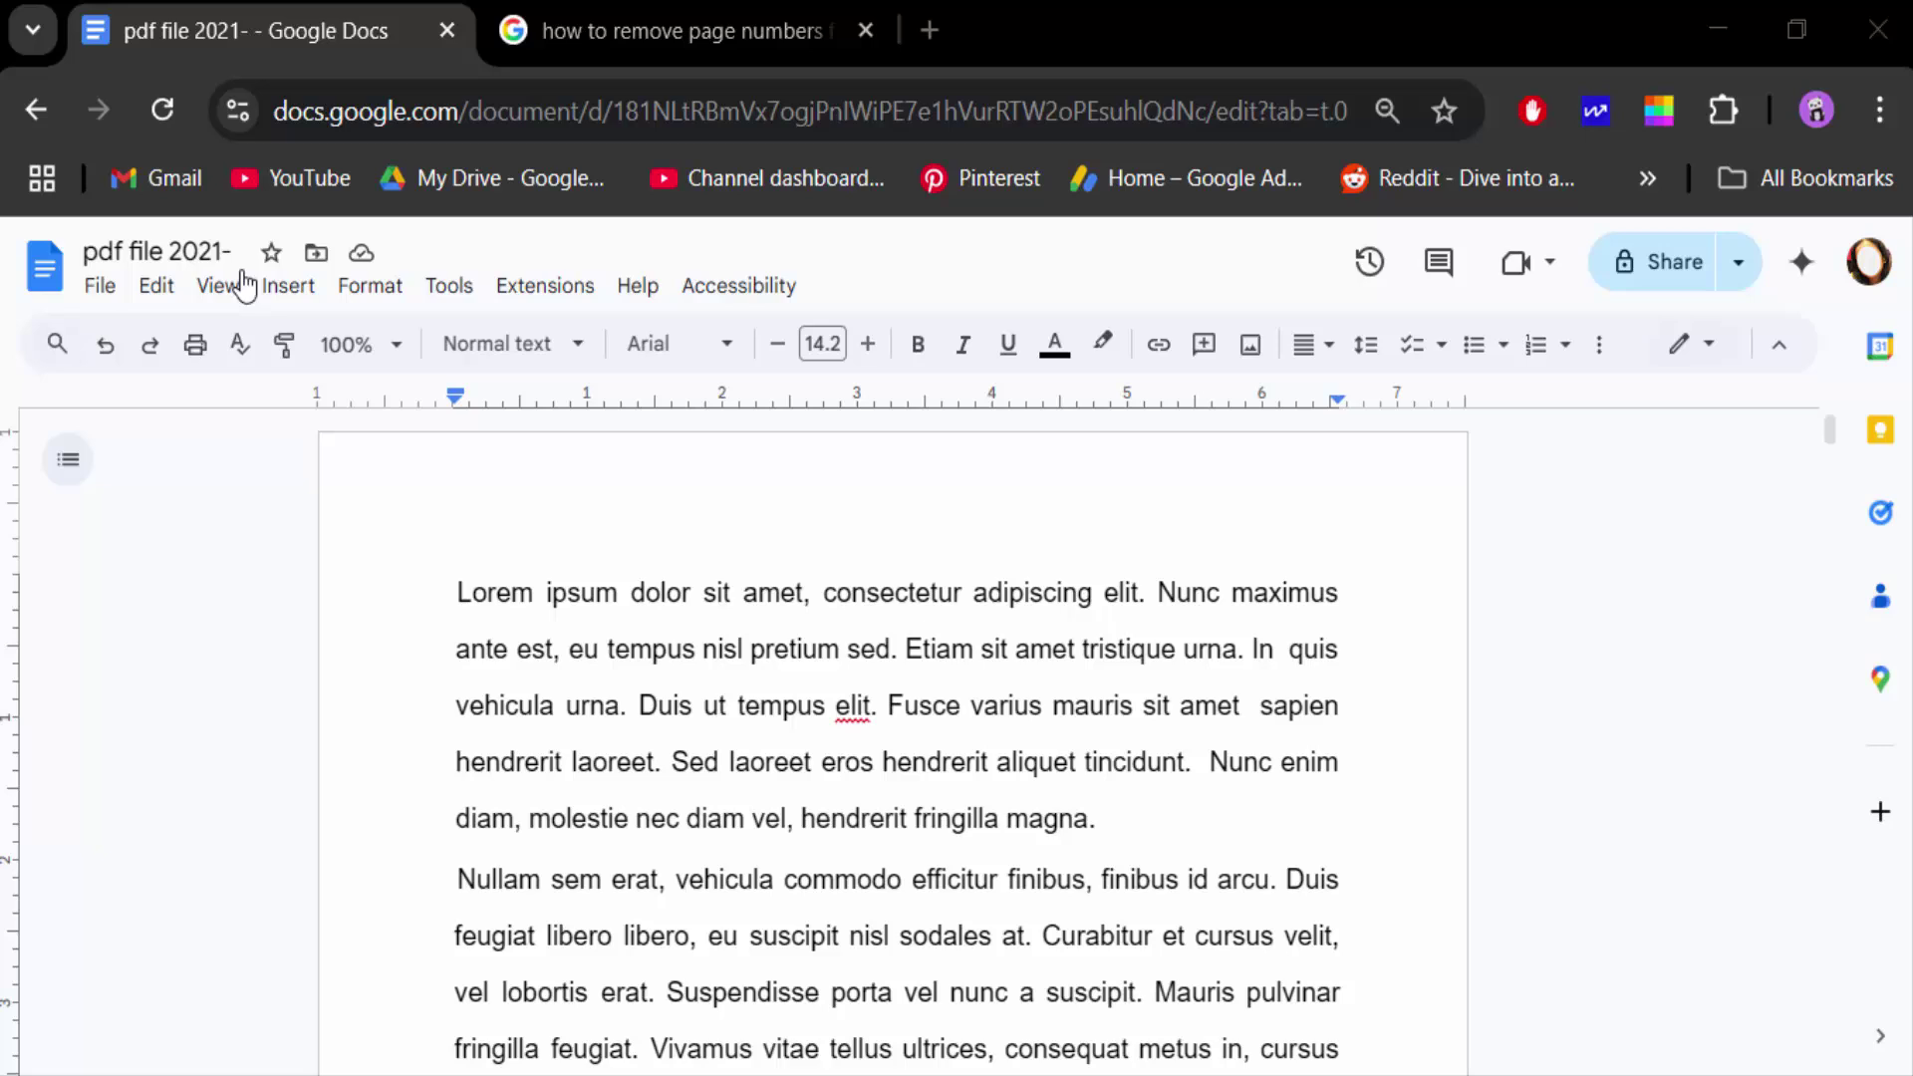
click(288, 289)
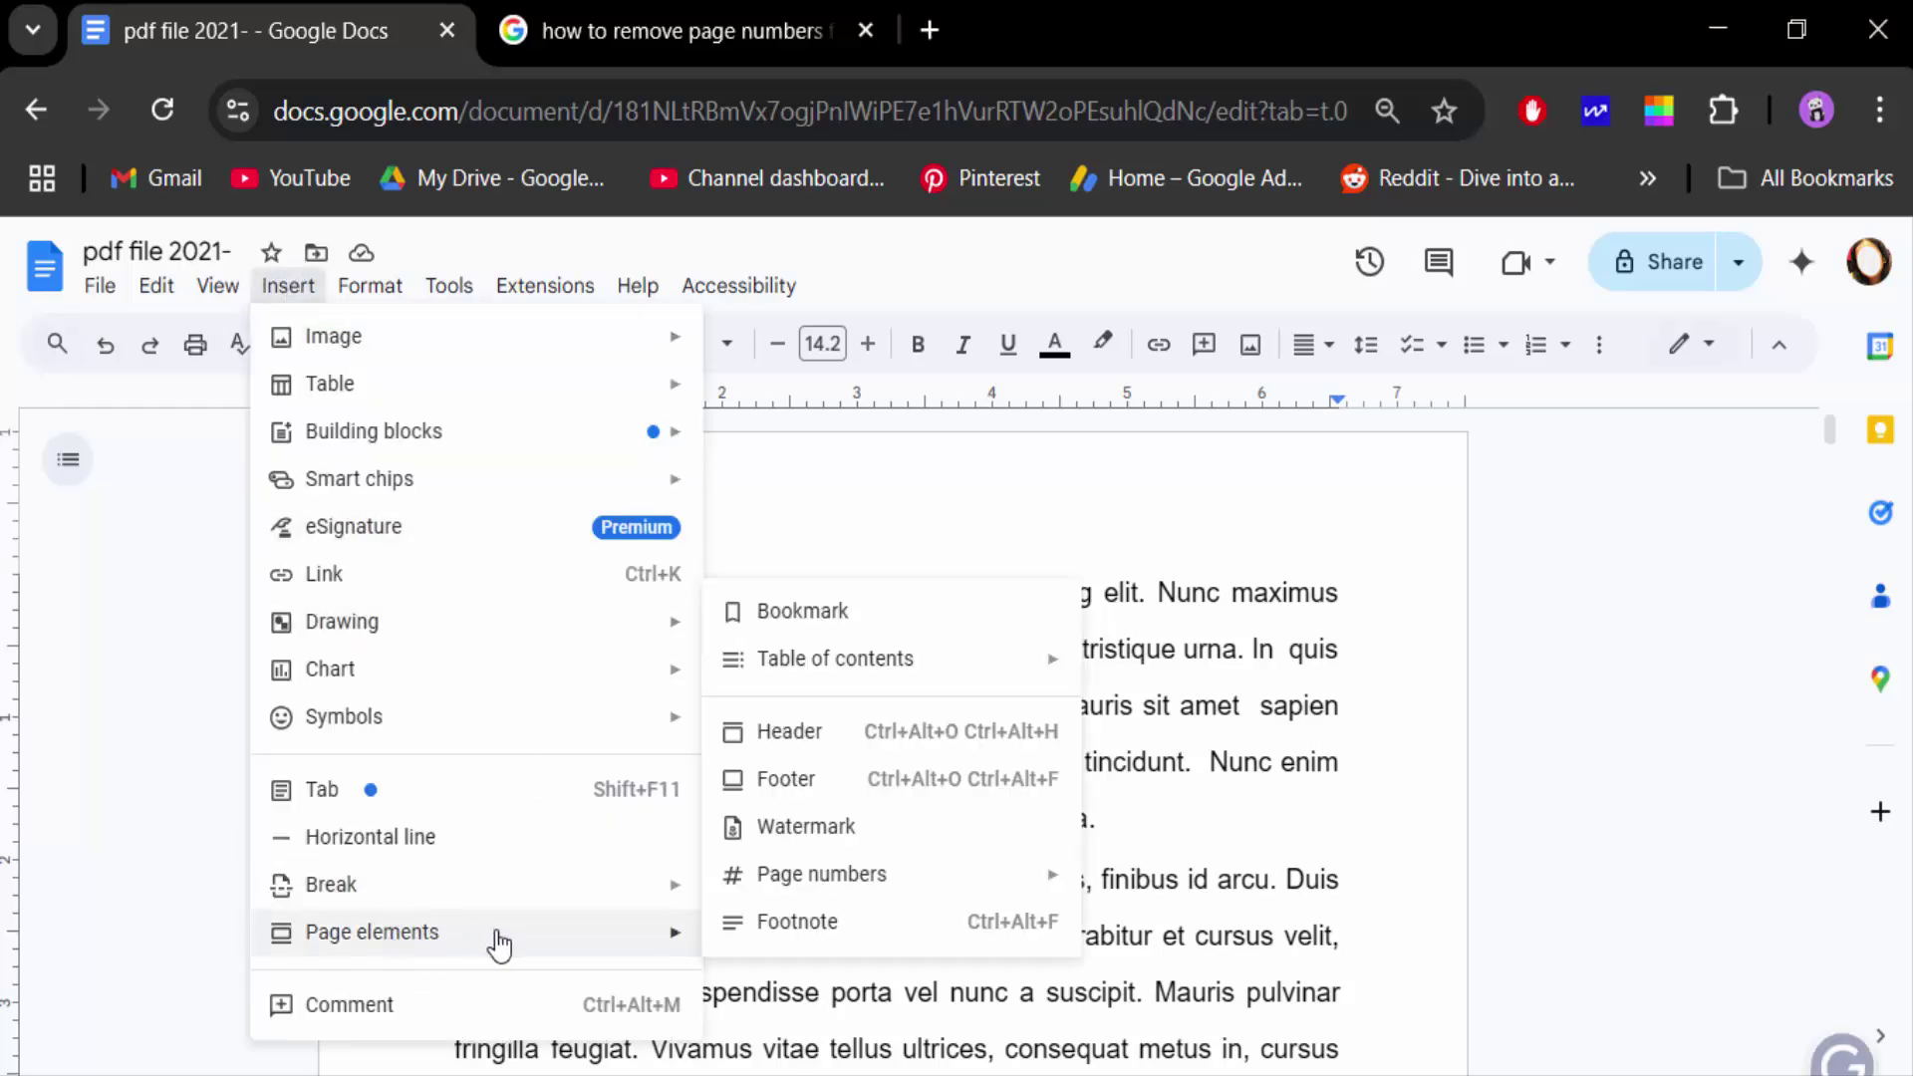
mouse_move(373, 931)
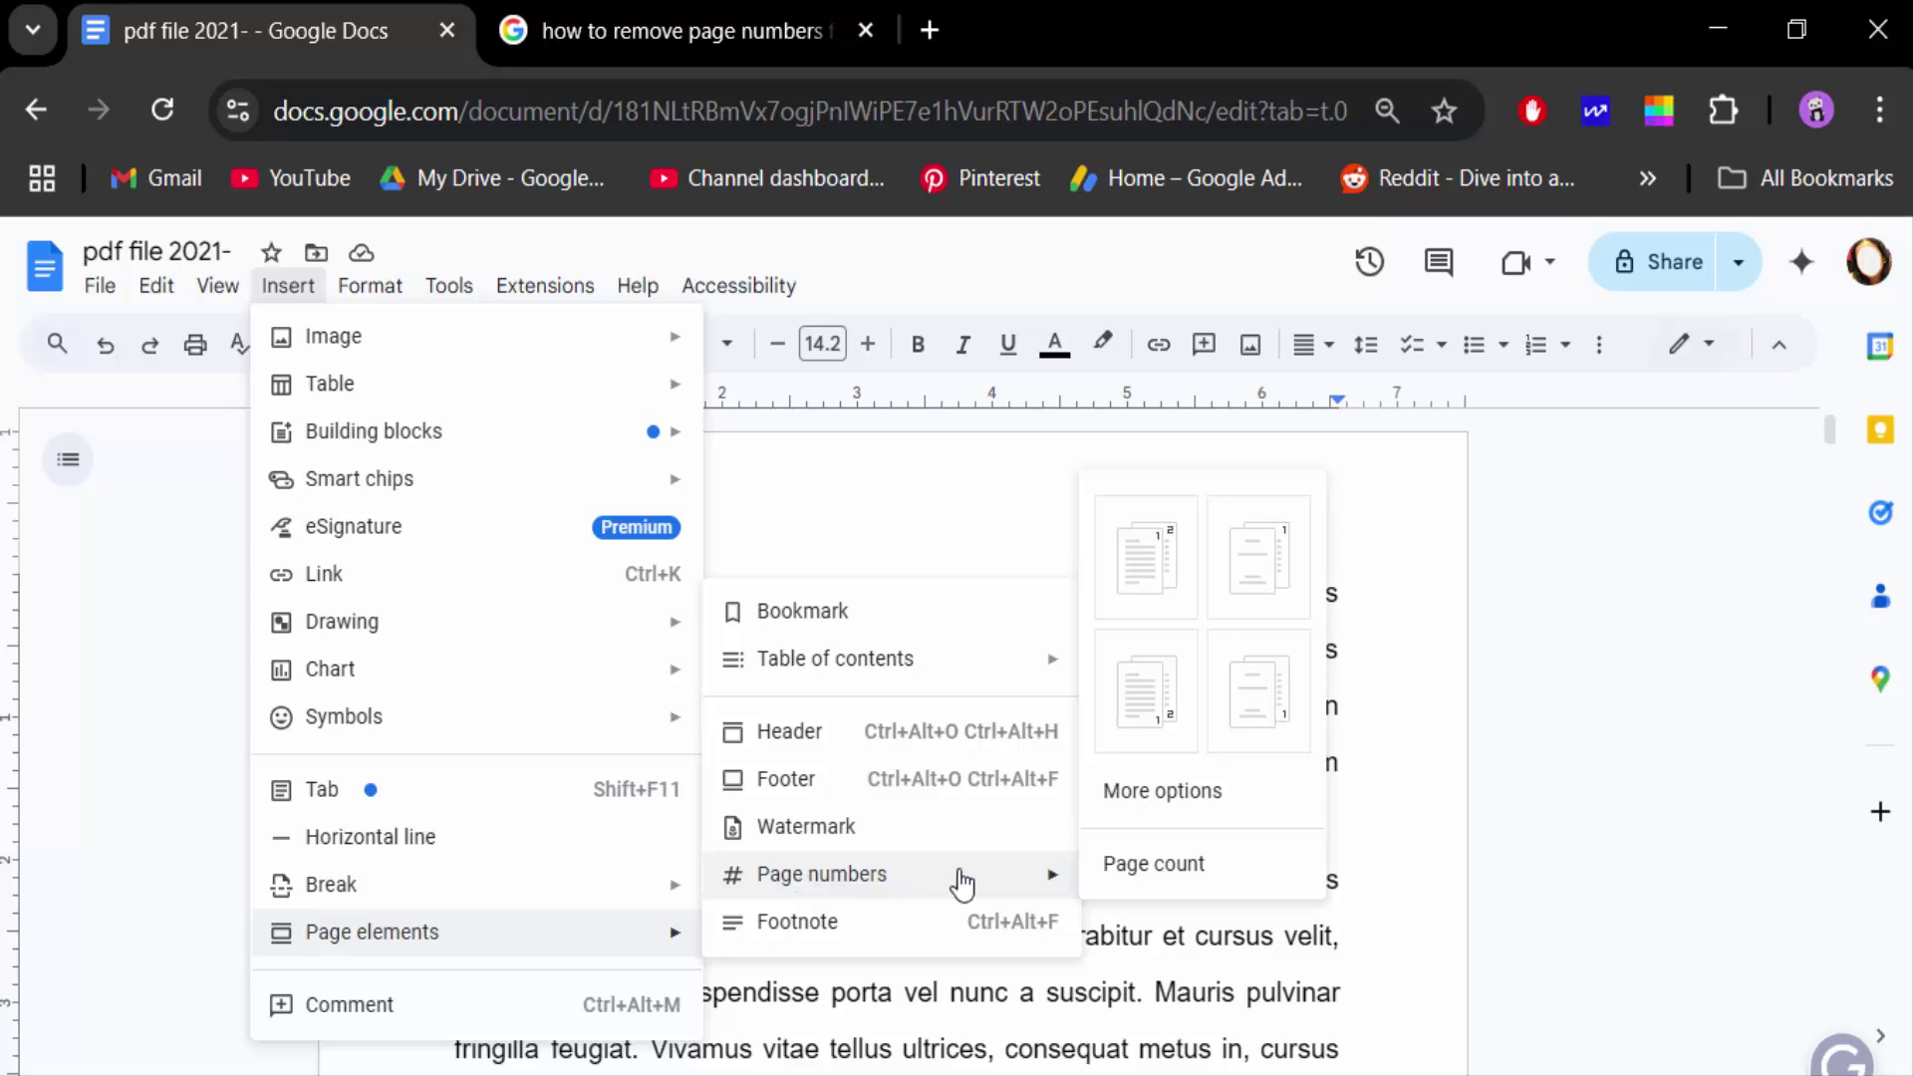
mouse_move(822, 875)
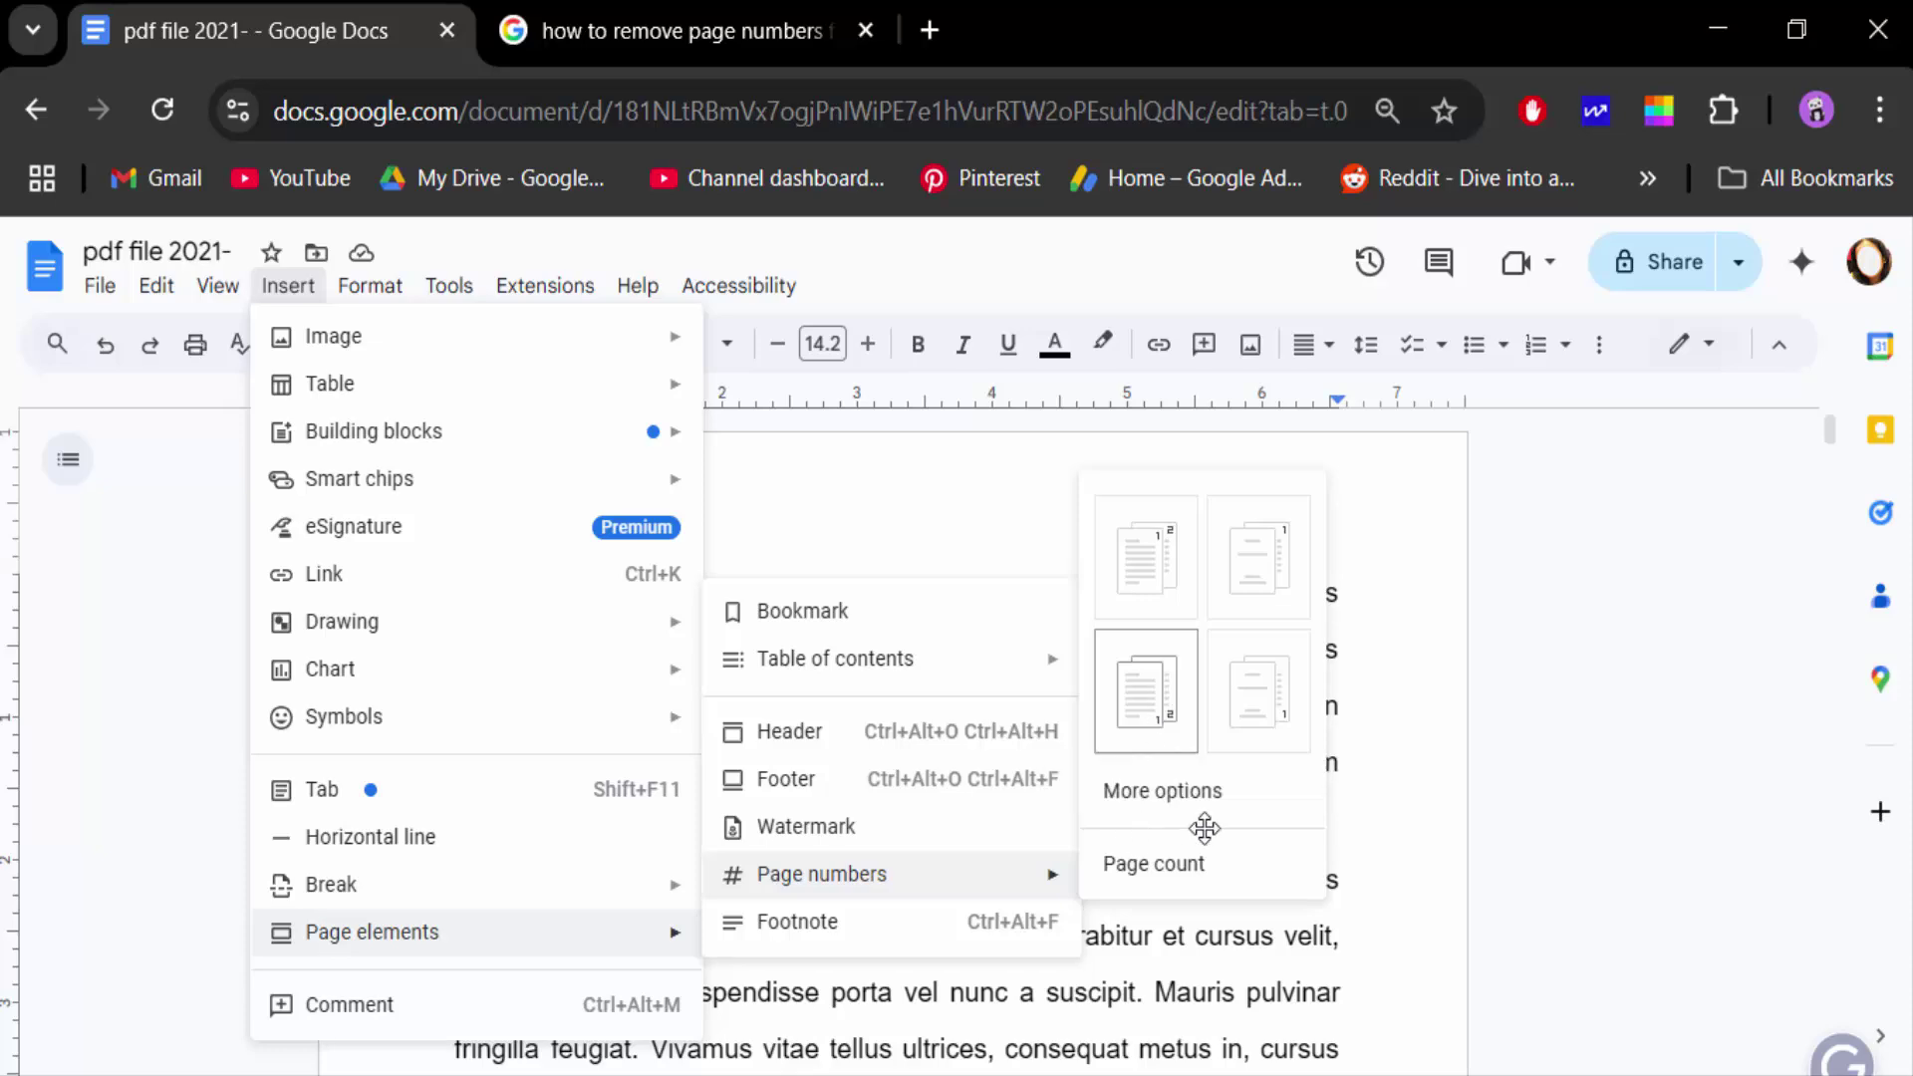
click(1159, 733)
- Check that the footers count 1, 2, 3, then return to the body text
scroll(1217, 884, up, 5)
scroll(1217, 885, up, 3)
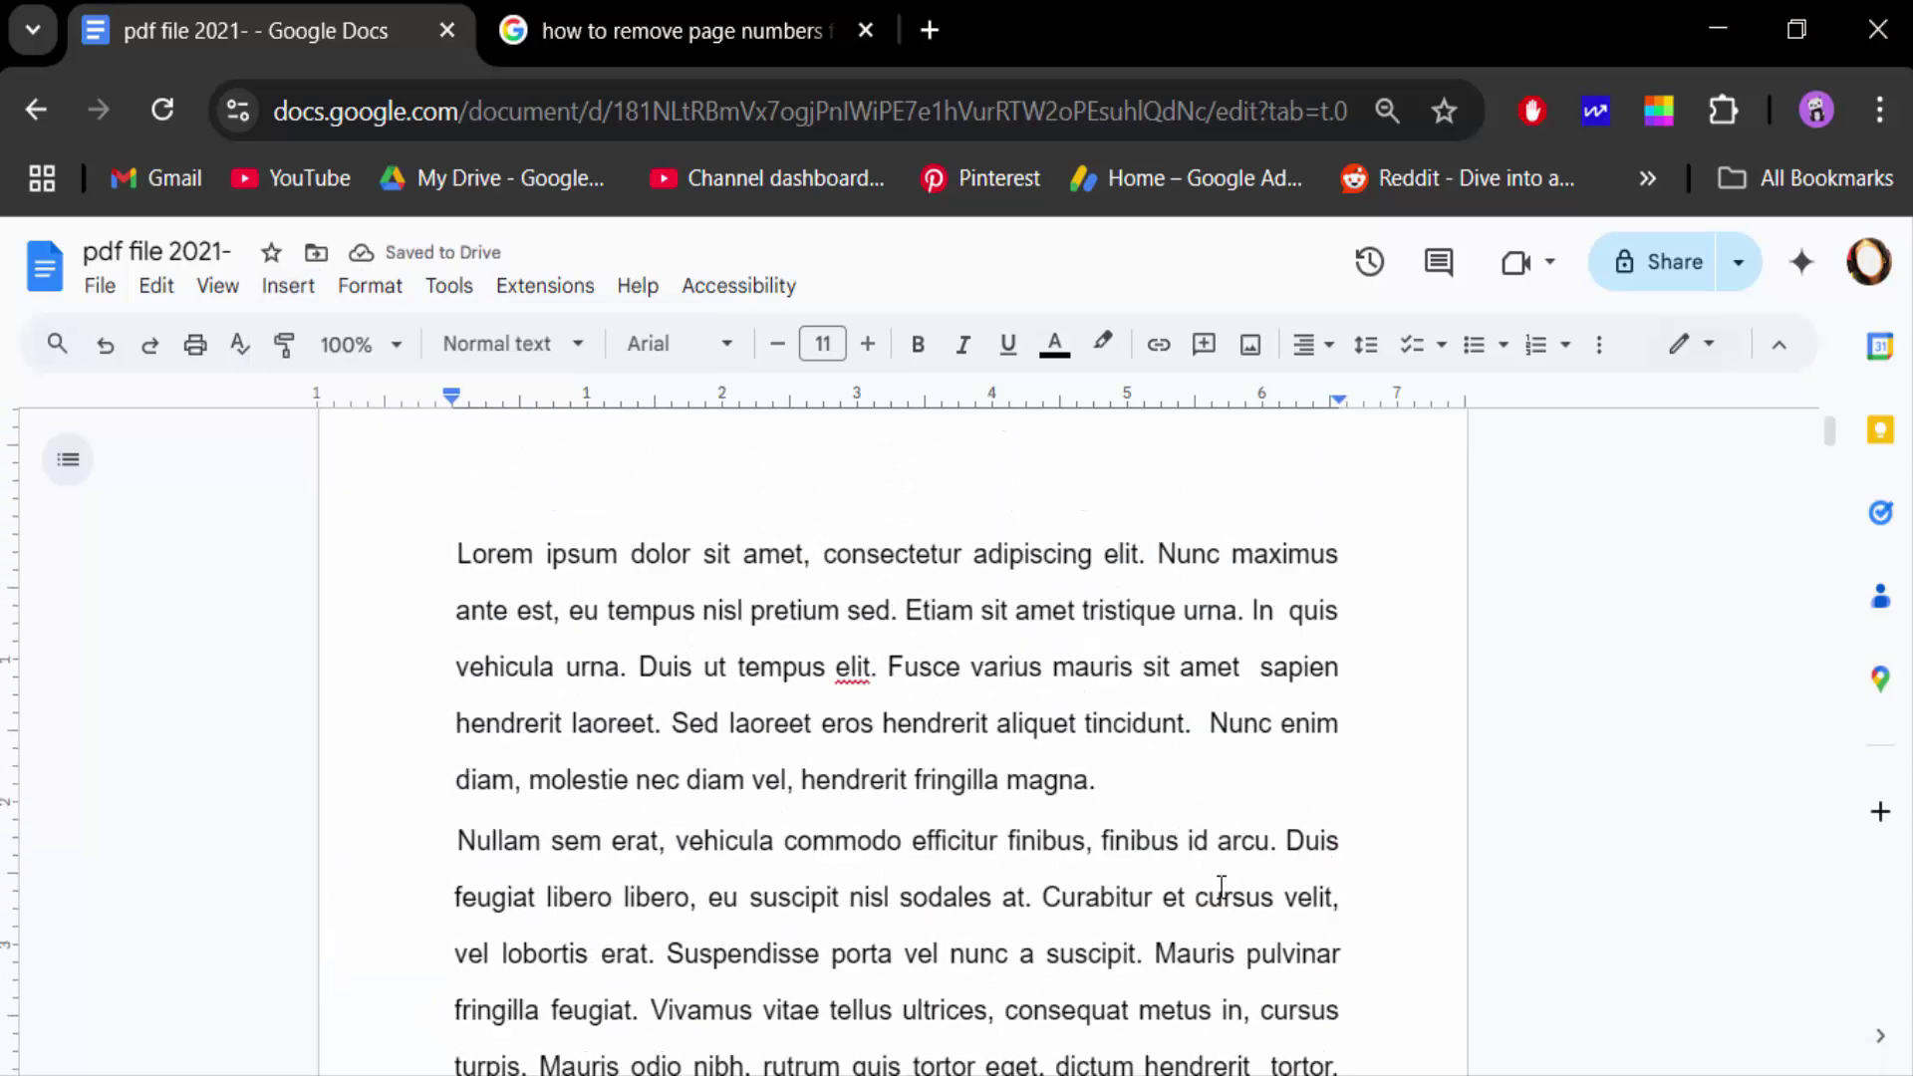
scroll(1218, 885, down, 5)
scroll(1217, 884, down, 2)
scroll(1196, 939, down, 3)
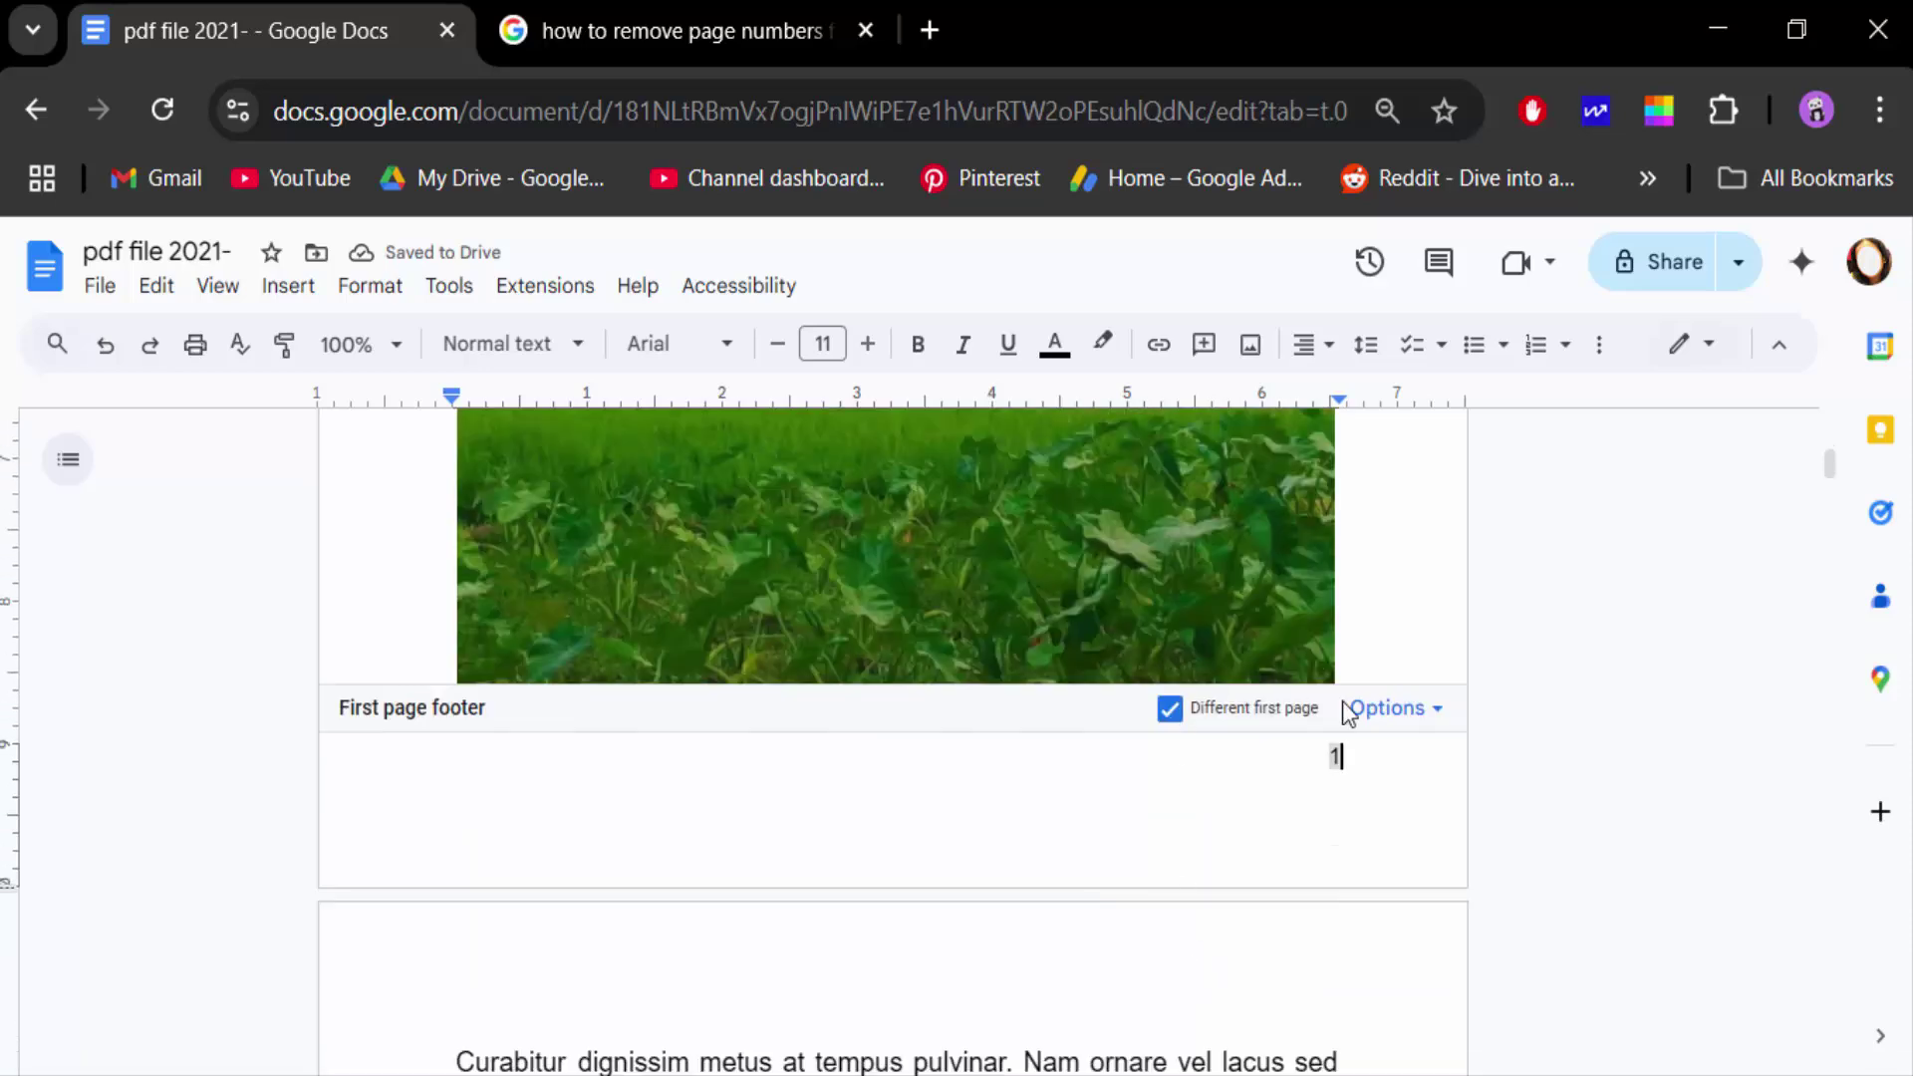
scroll(1334, 829, down, 5)
scroll(1322, 854, down, 5)
scroll(1324, 850, down, 2)
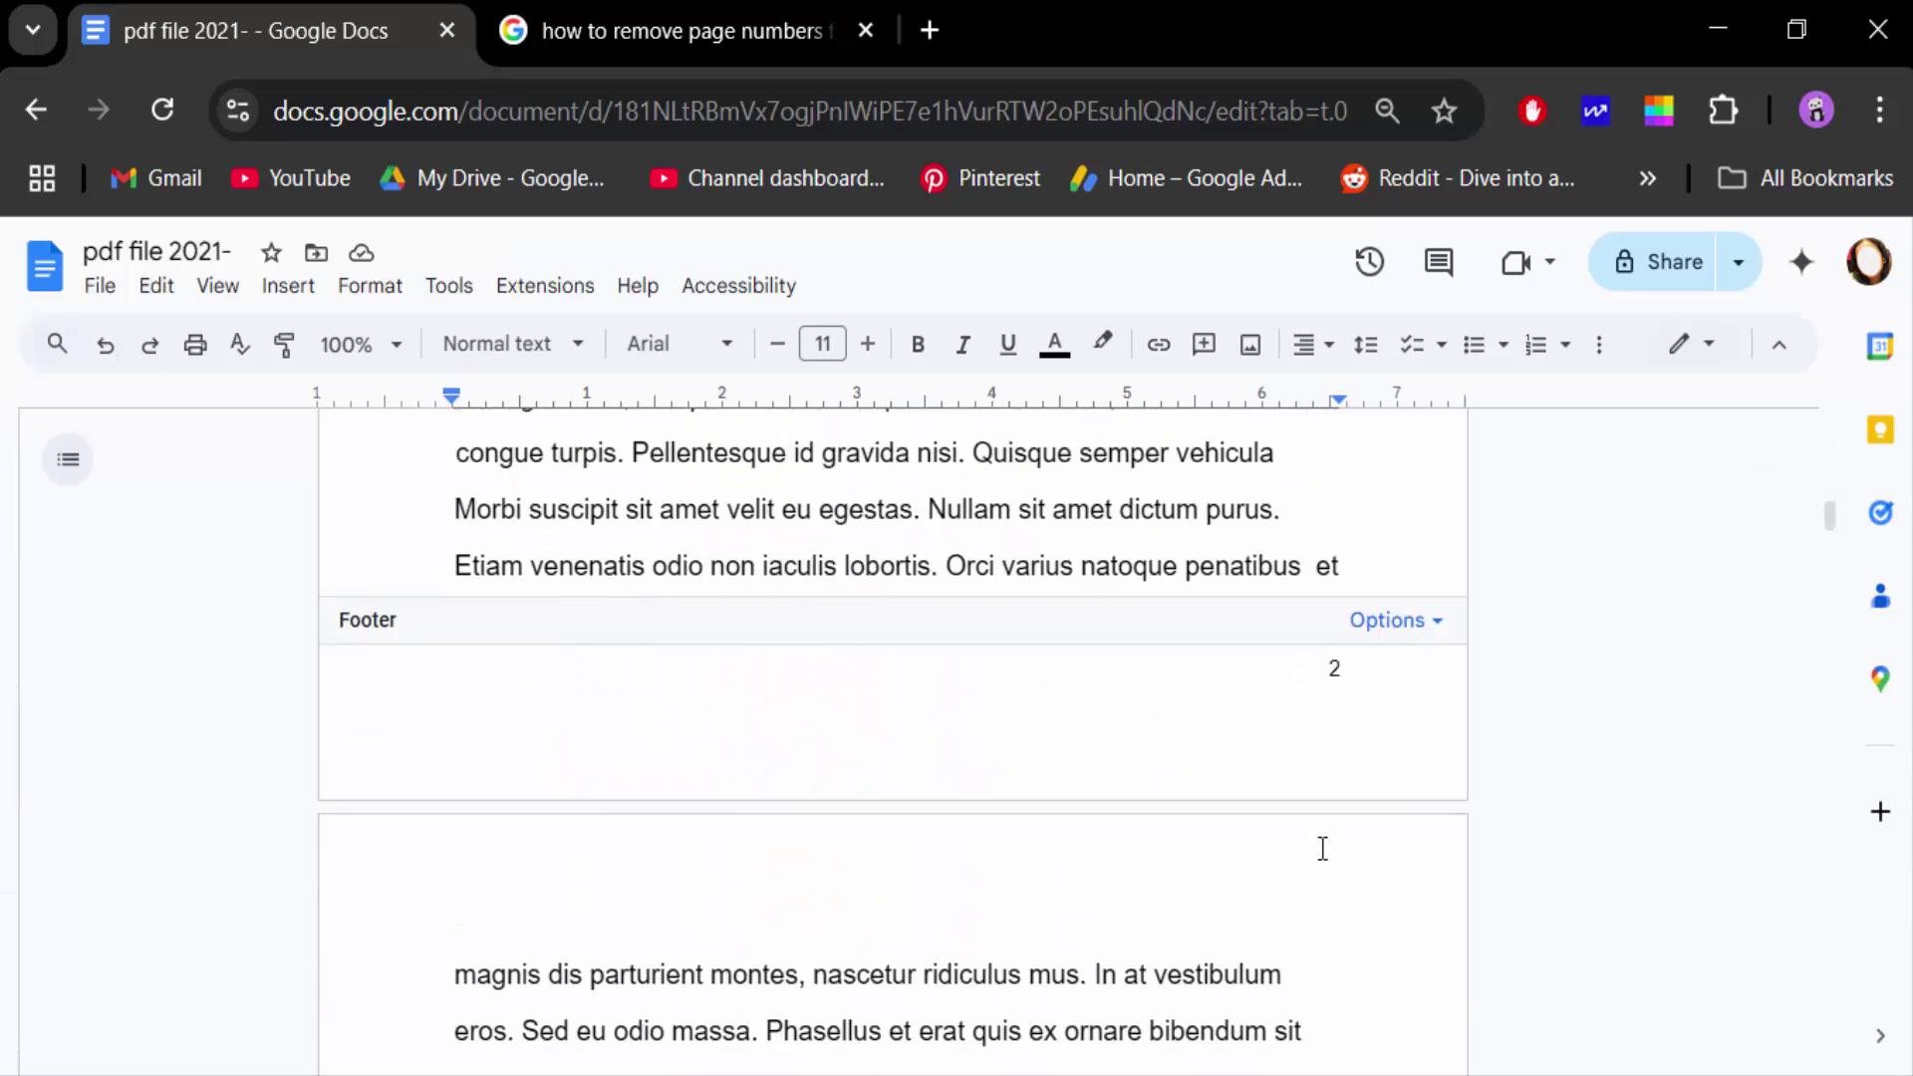
click(1400, 821)
scroll(1296, 802, down, 10)
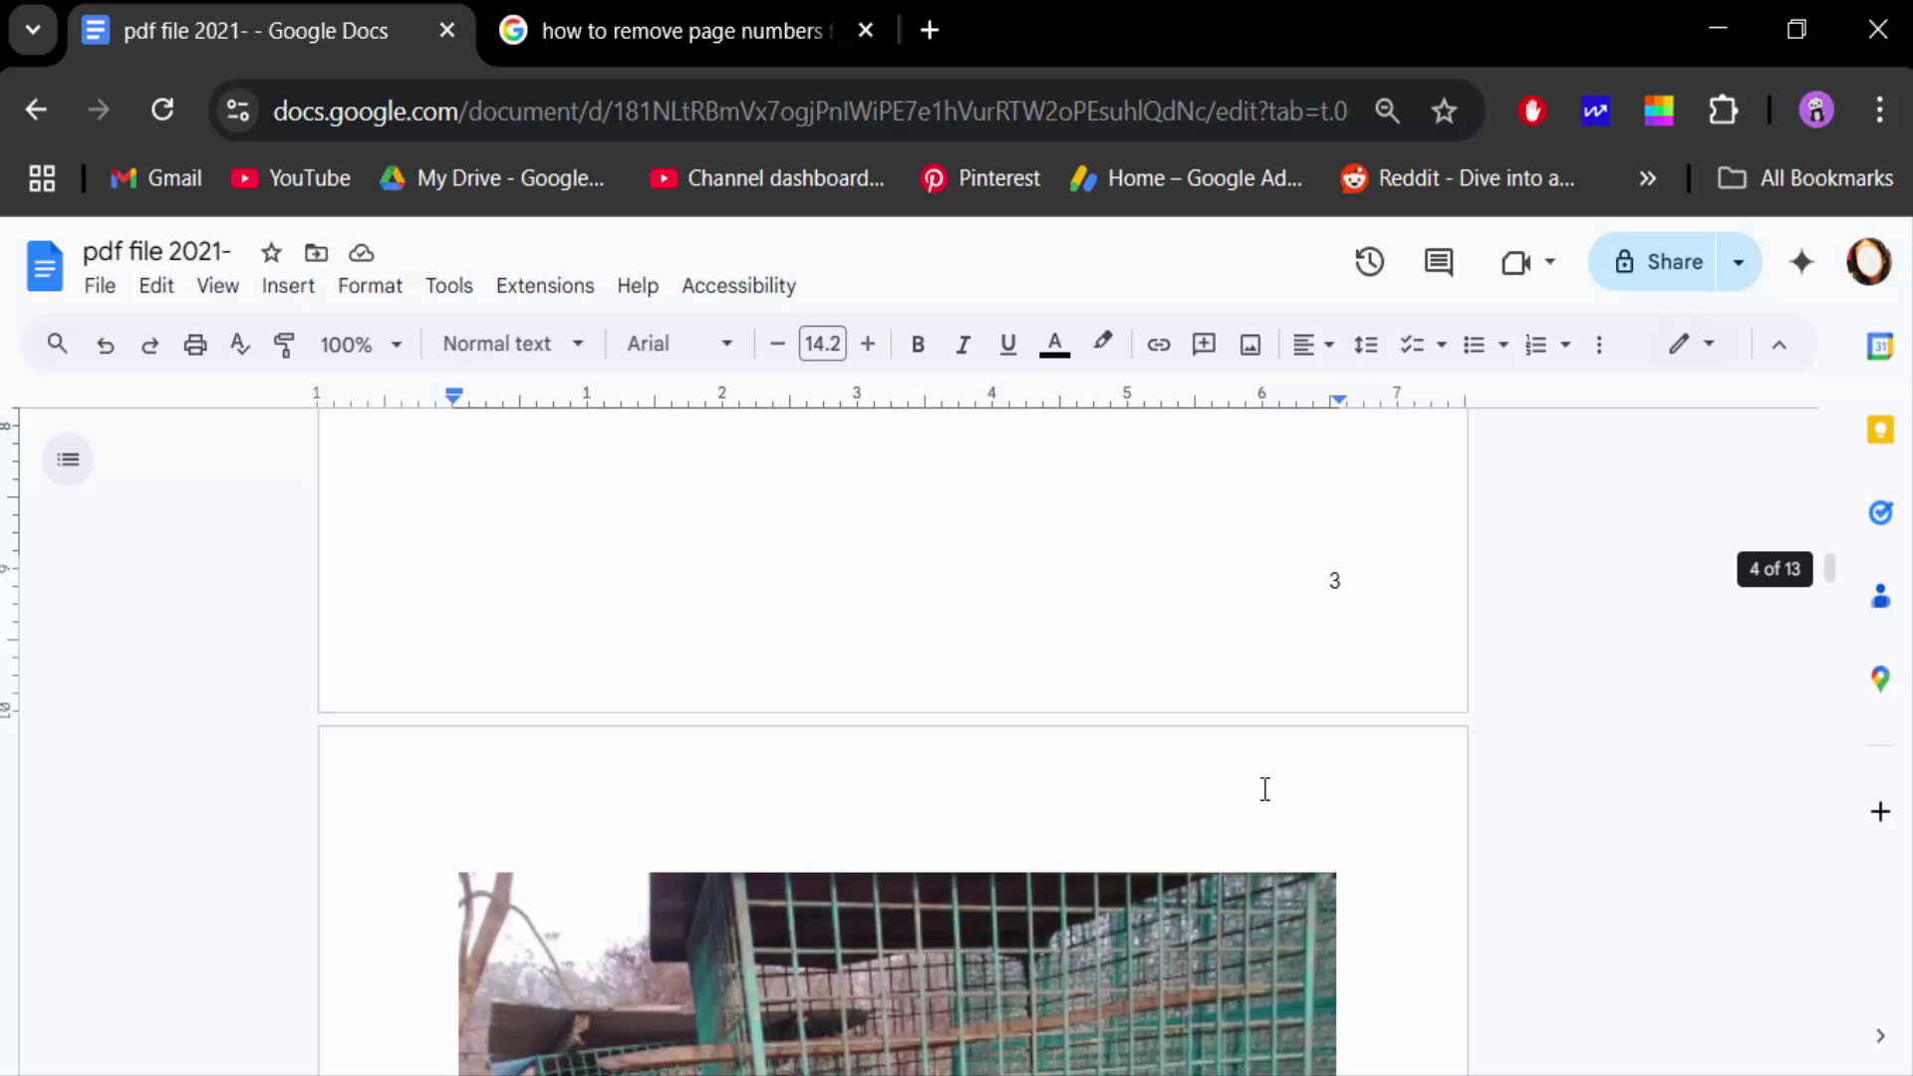
scroll(1253, 790, down, 5)
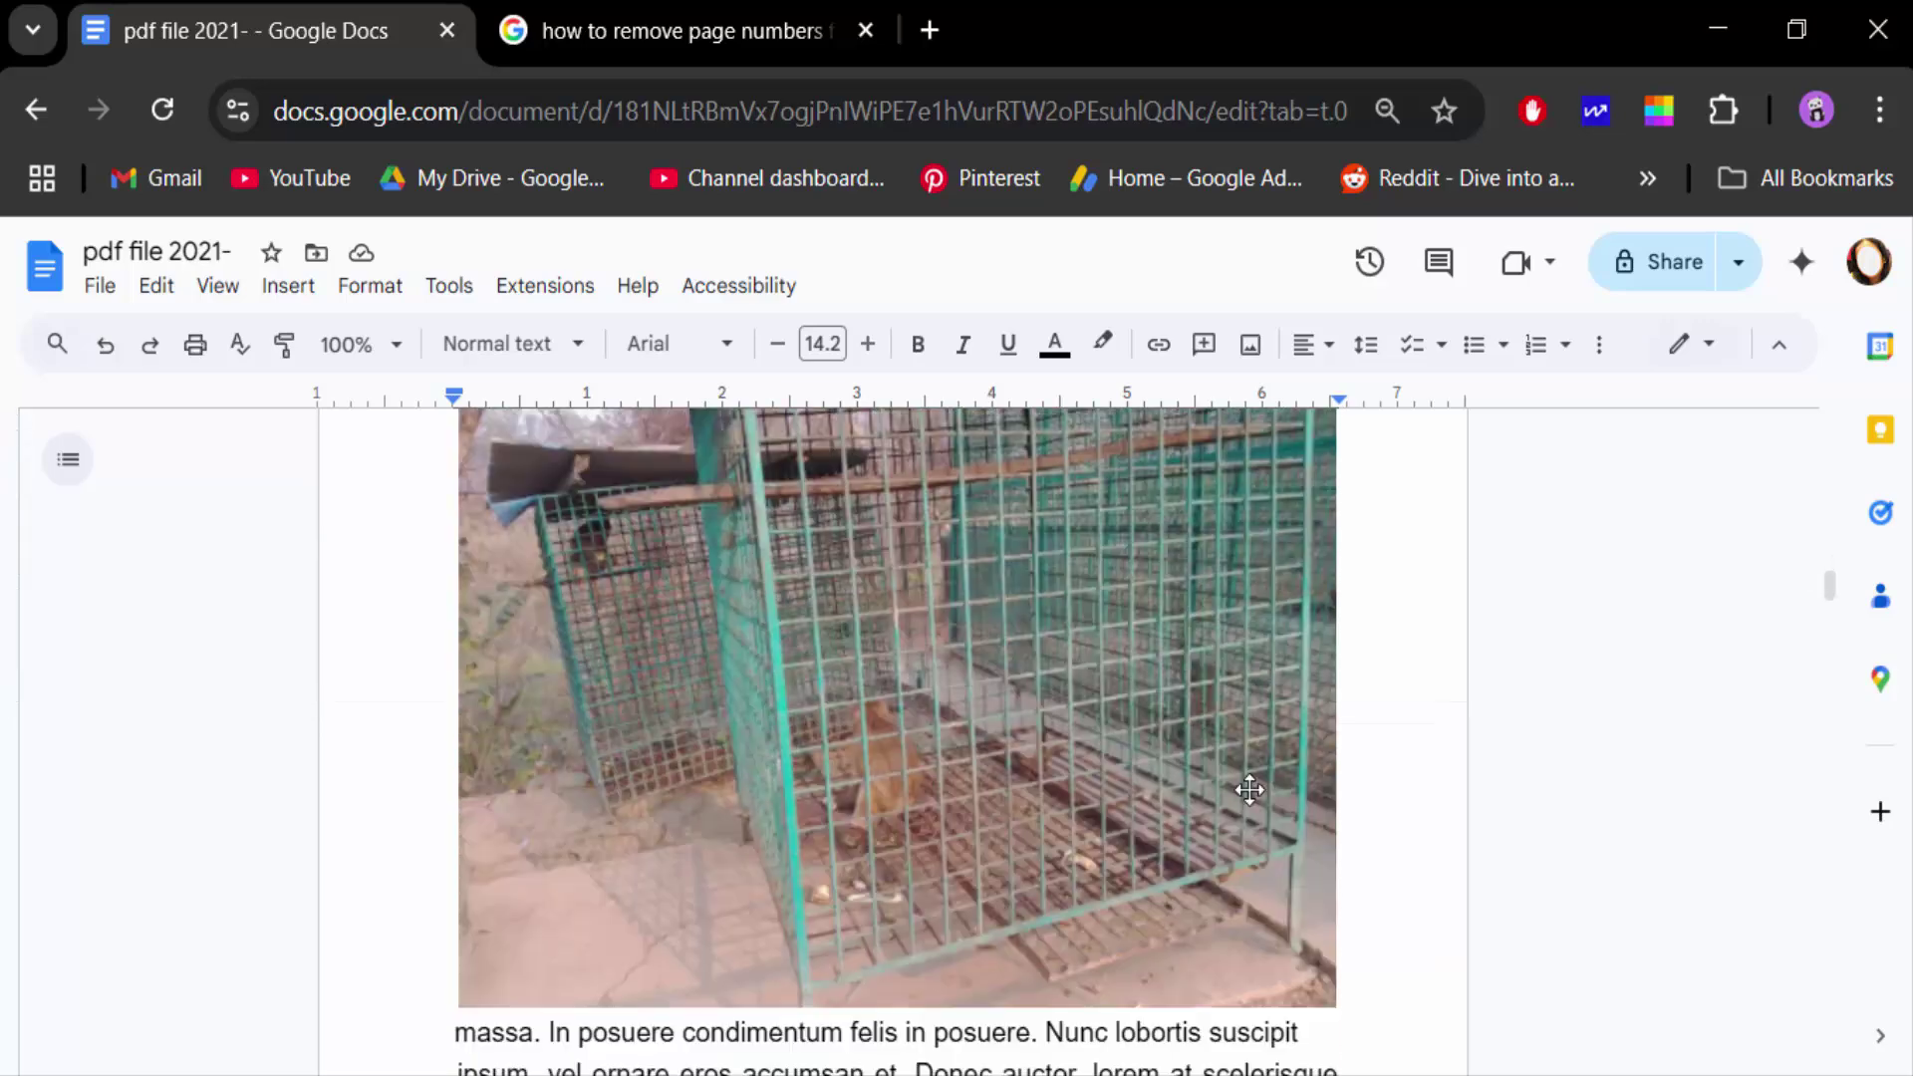
scroll(1236, 797, down, 4)
scroll(1225, 802, down, 6)
scroll(1220, 817, up, 4)
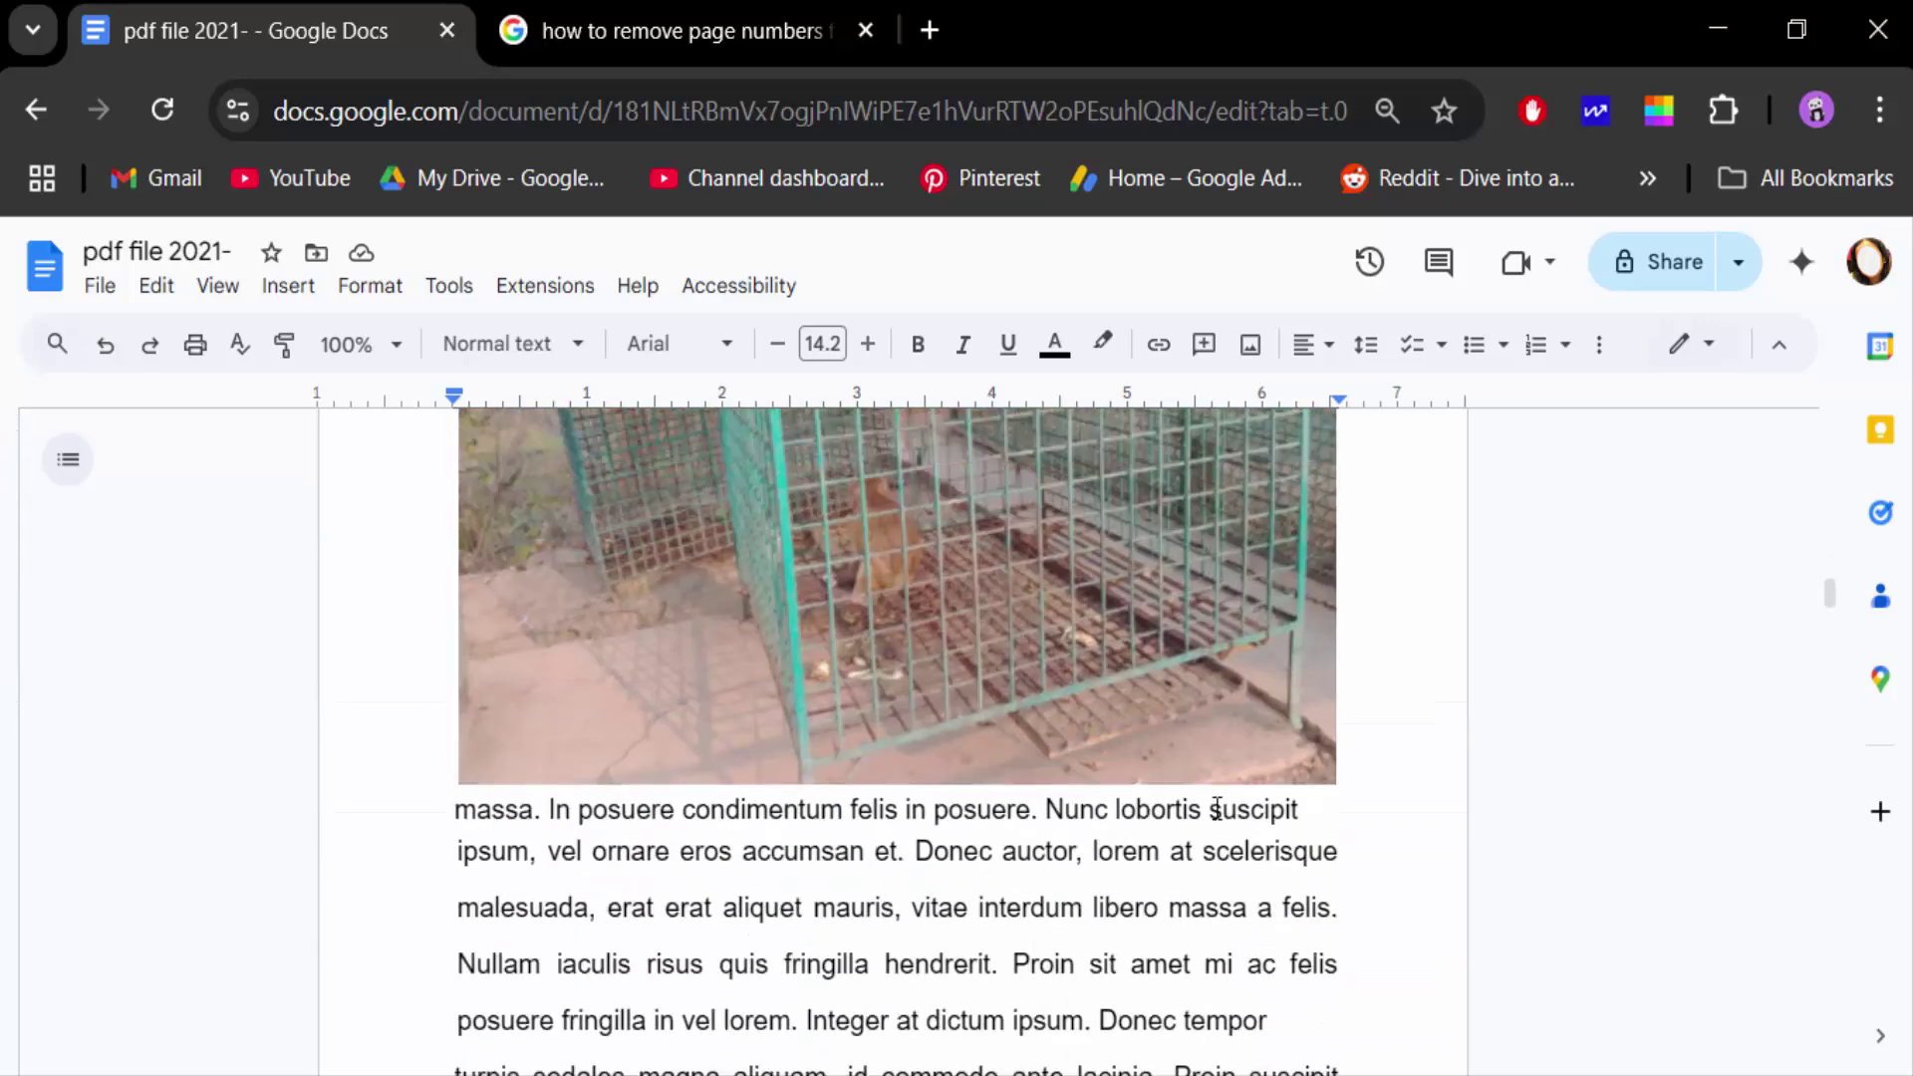
scroll(1231, 847, up, 9)
scroll(1246, 877, up, 5)
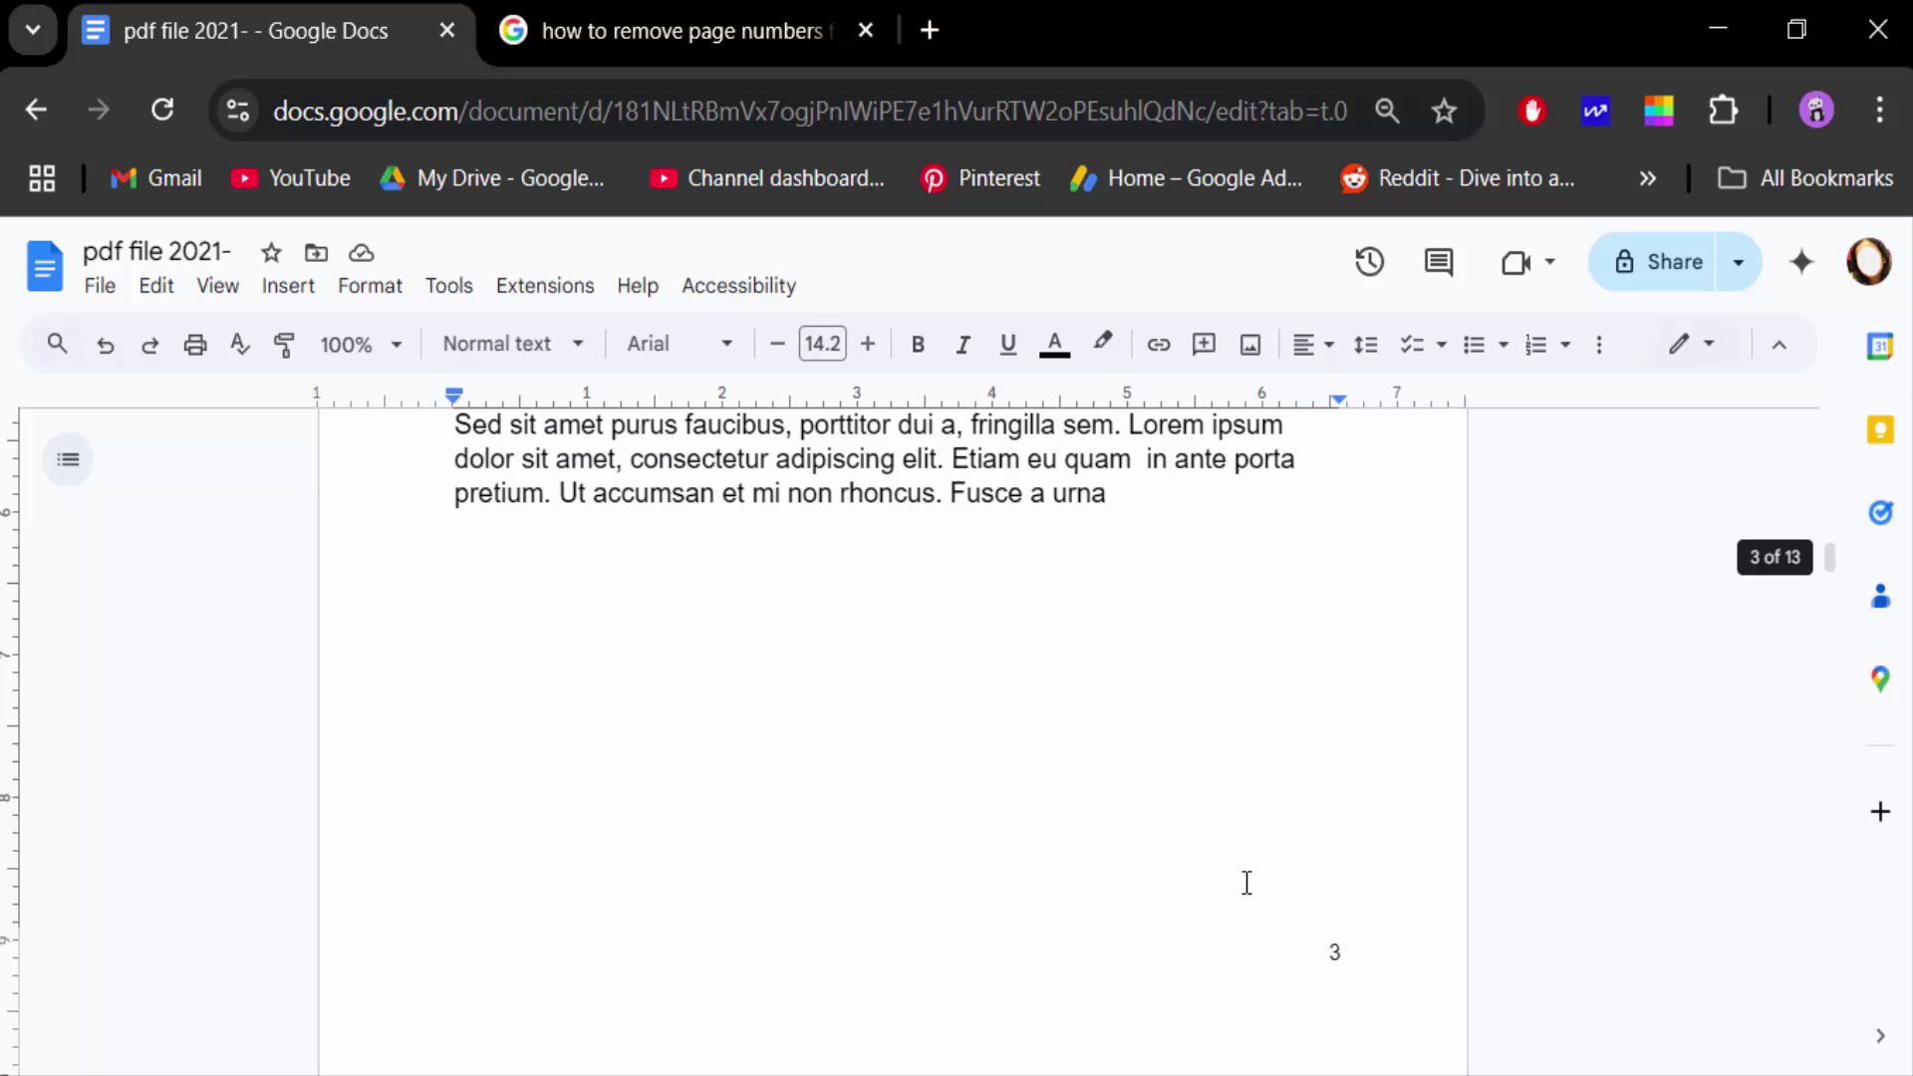
- Add a next-page section break after the last paragraph on page 3
click(1173, 523)
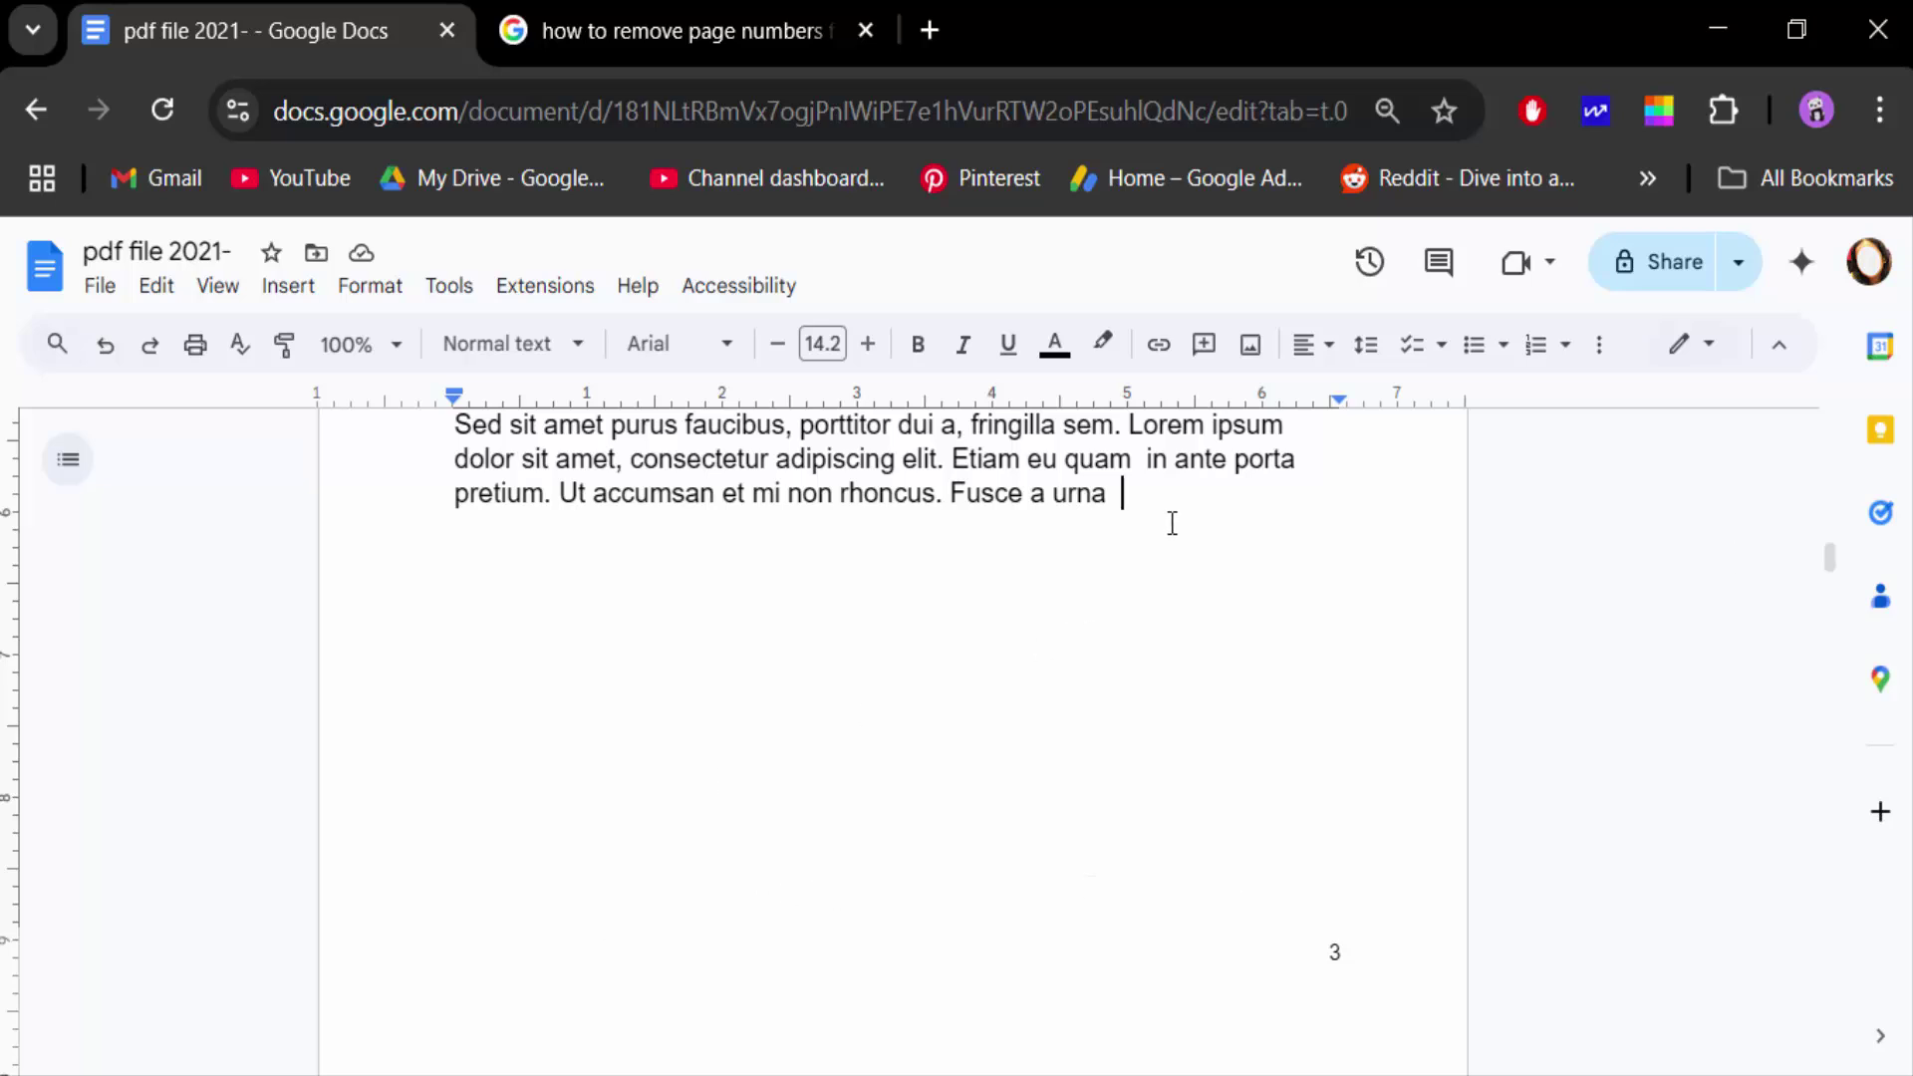
click(288, 287)
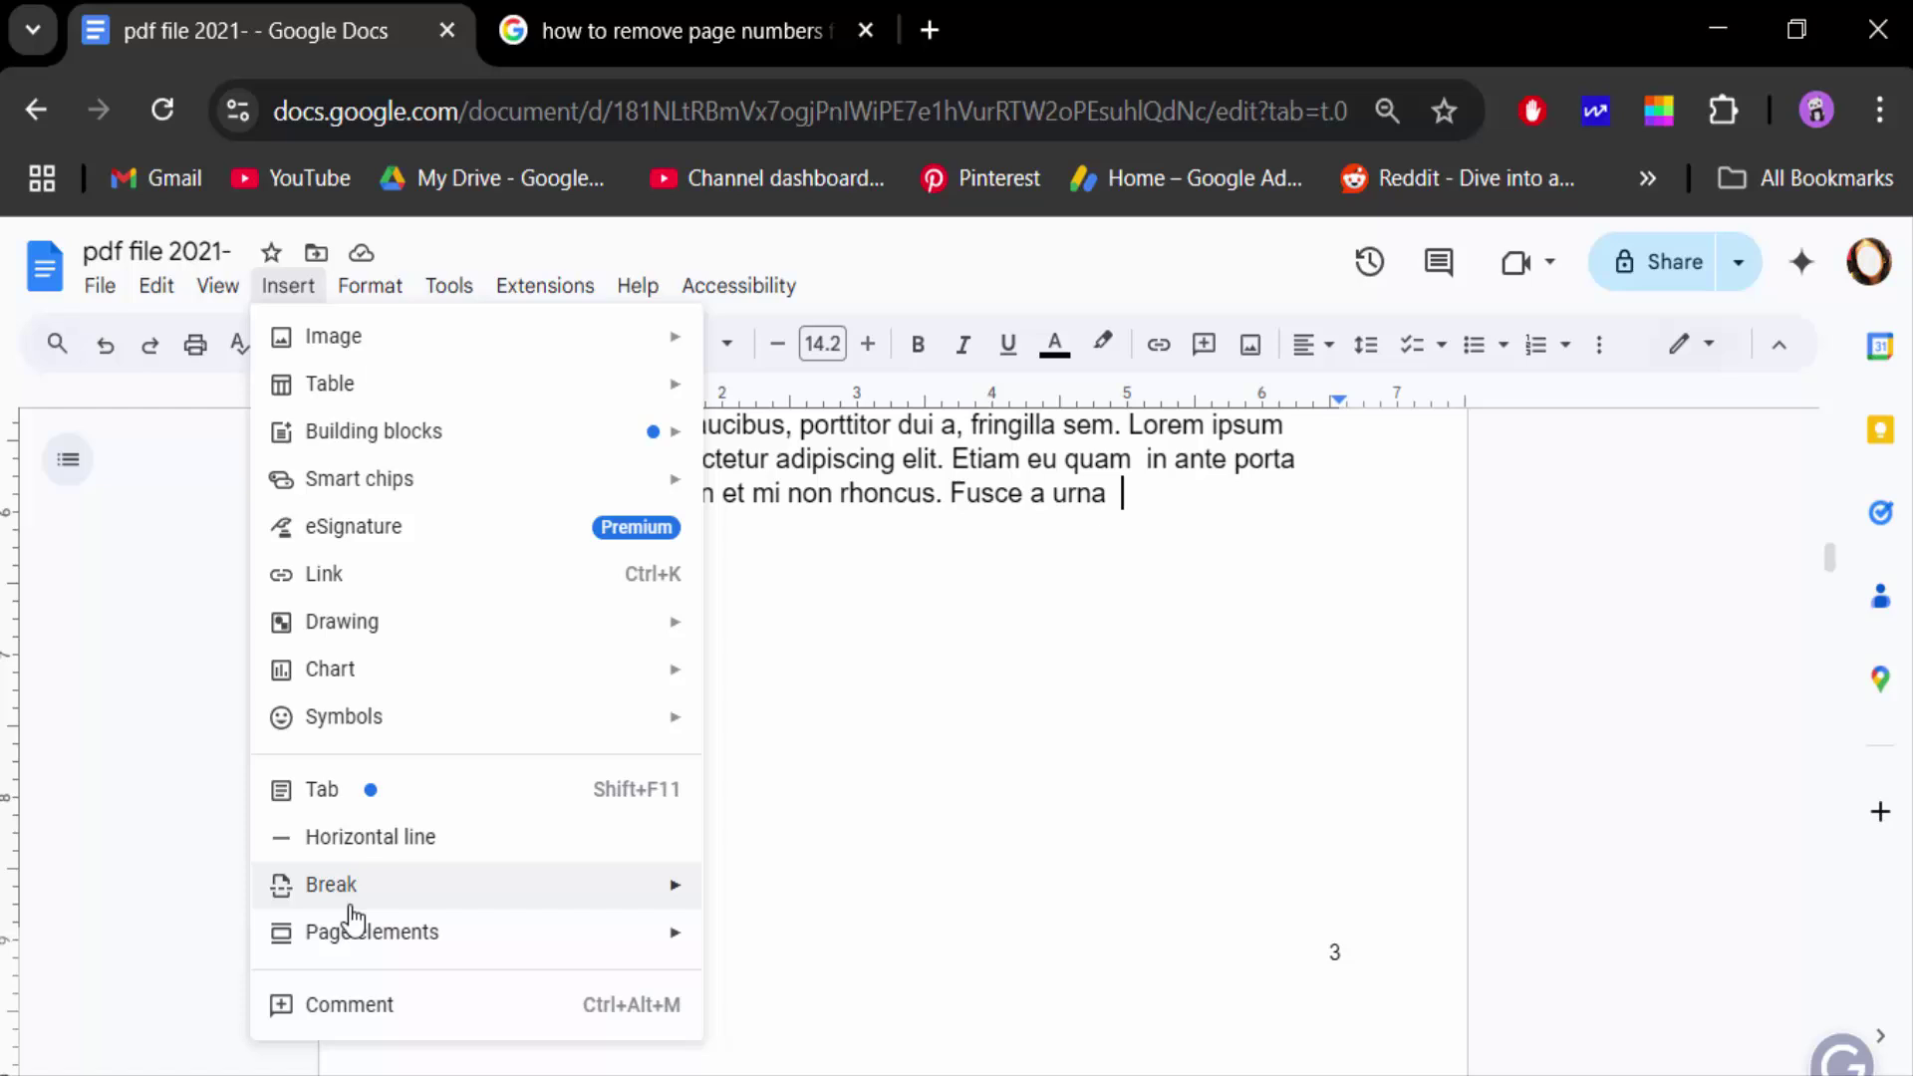
mouse_move(332, 885)
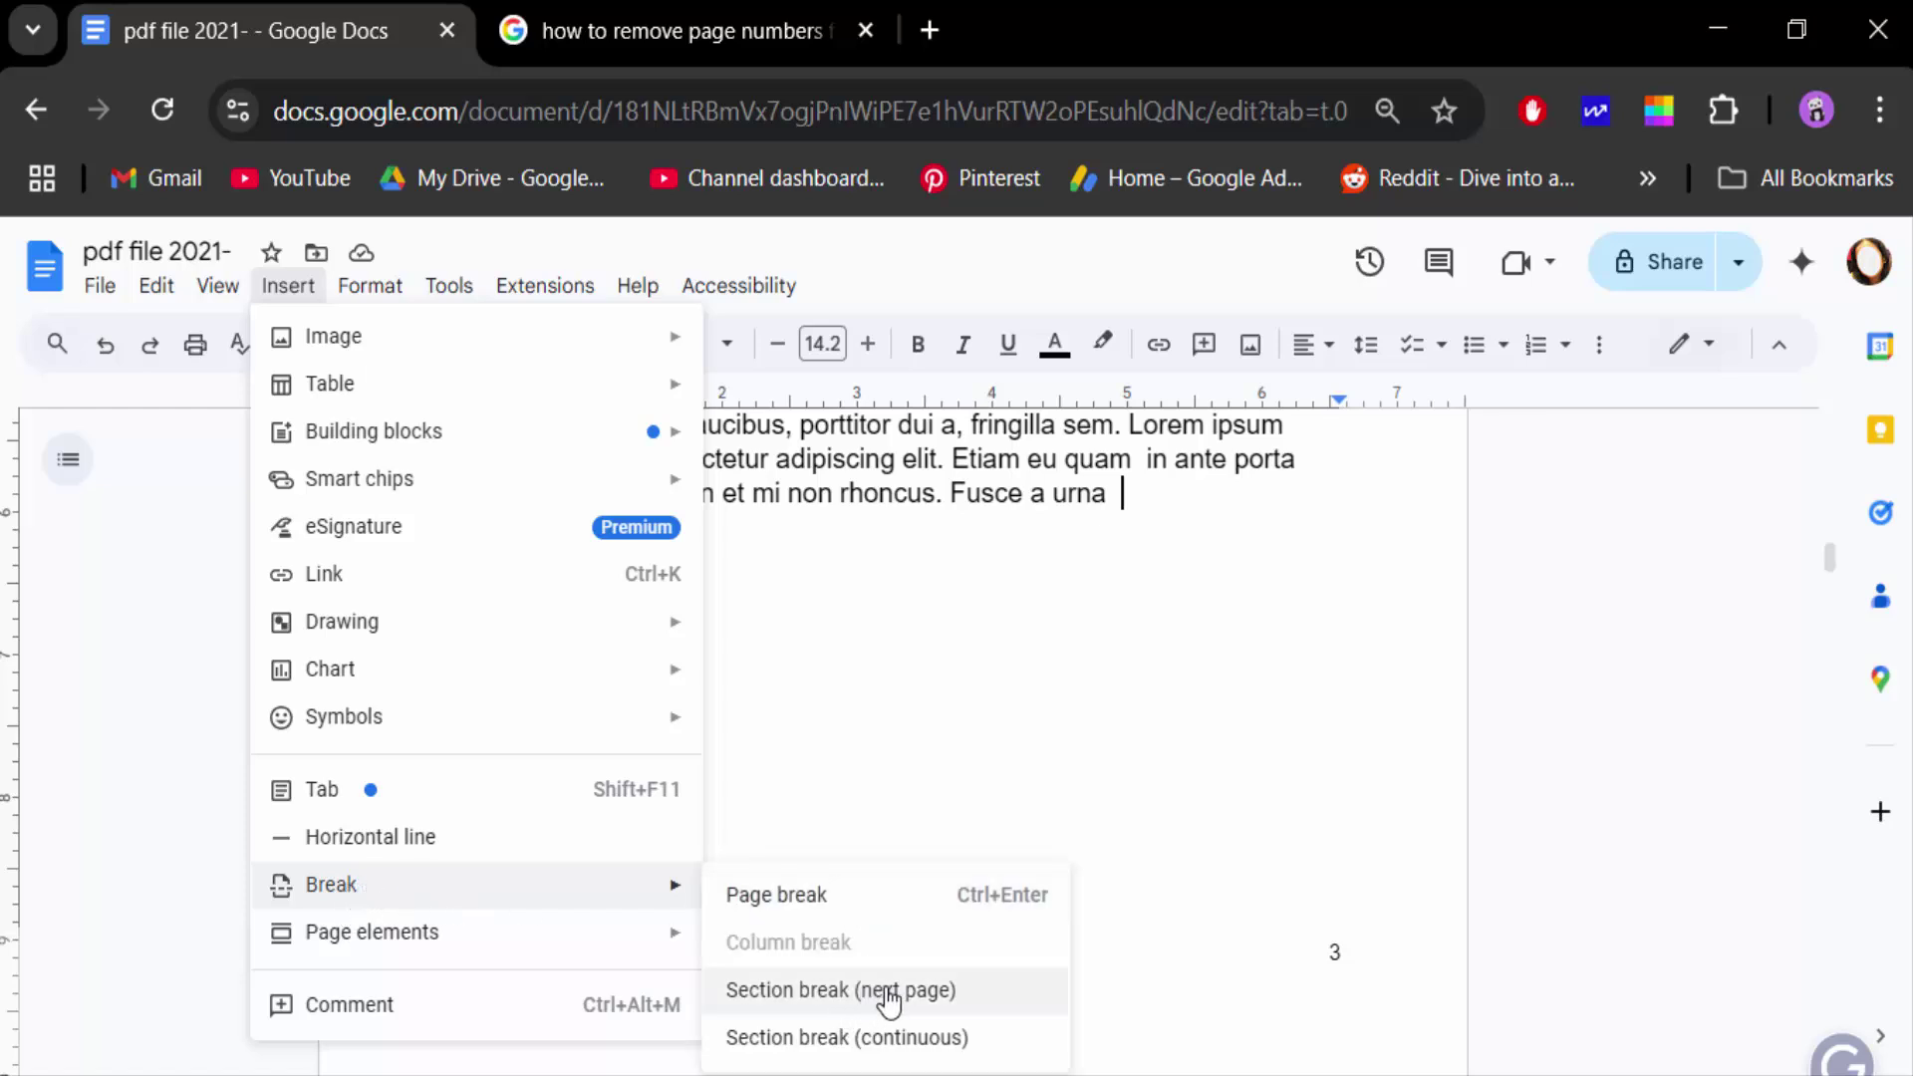
click(864, 993)
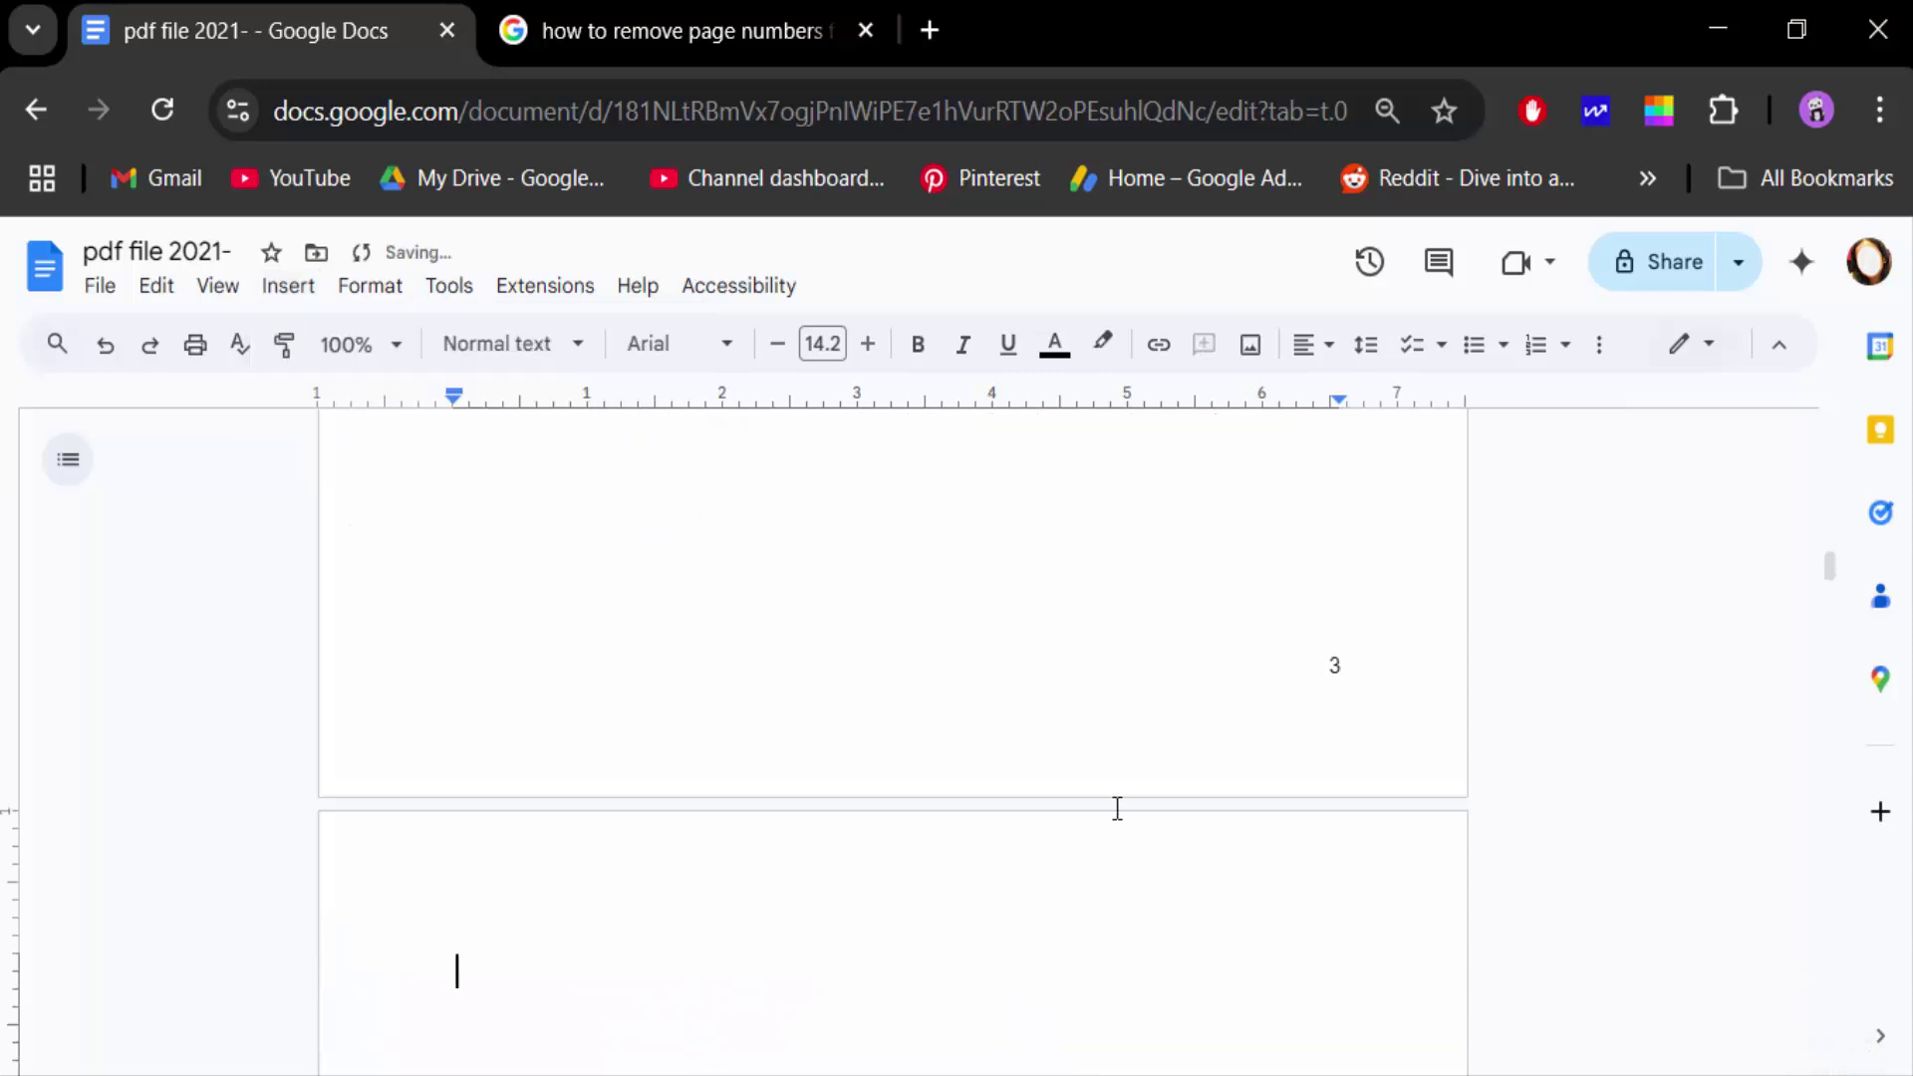
scroll(1246, 697, down, 2)
scroll(1178, 833, down, 5)
scroll(1176, 847, down, 5)
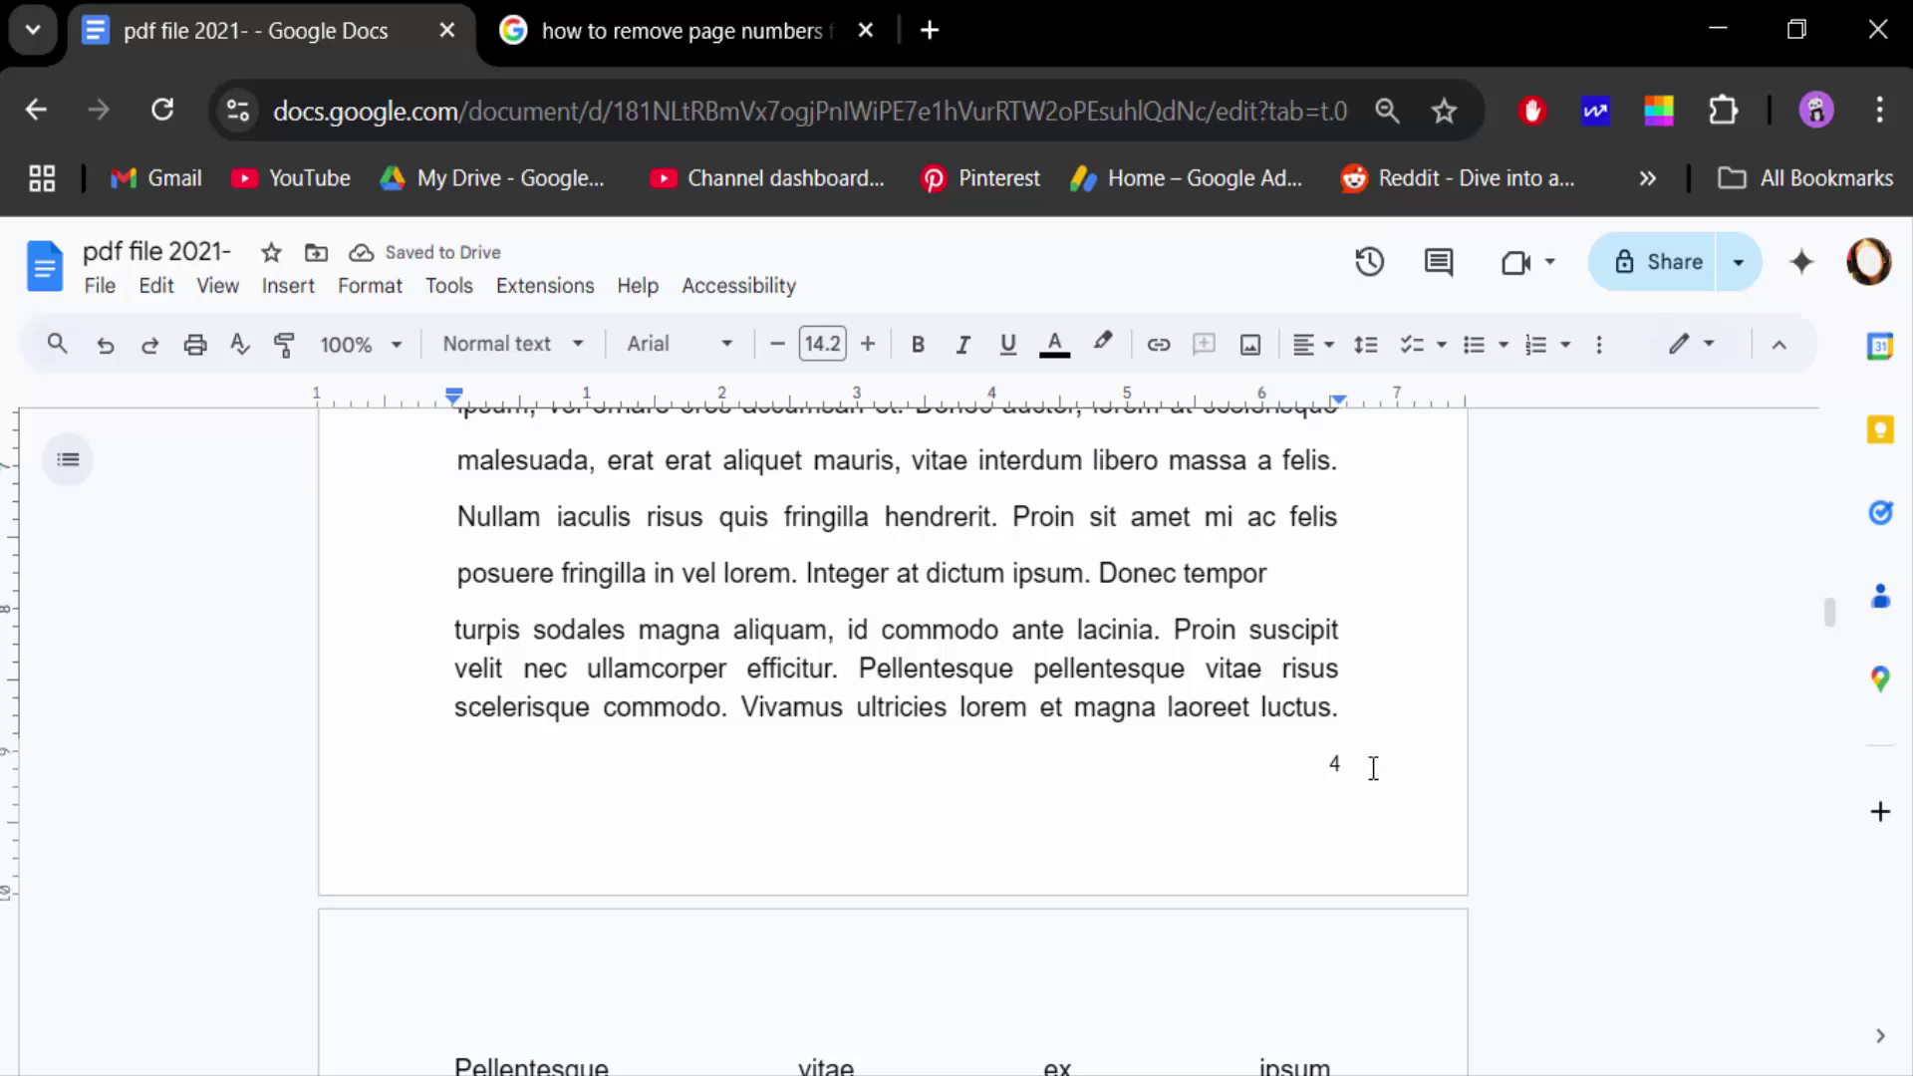
click(1335, 812)
- Add a second next-page section break after 'luctus.' at the end of page 4
click(291, 291)
mouse_move(331, 885)
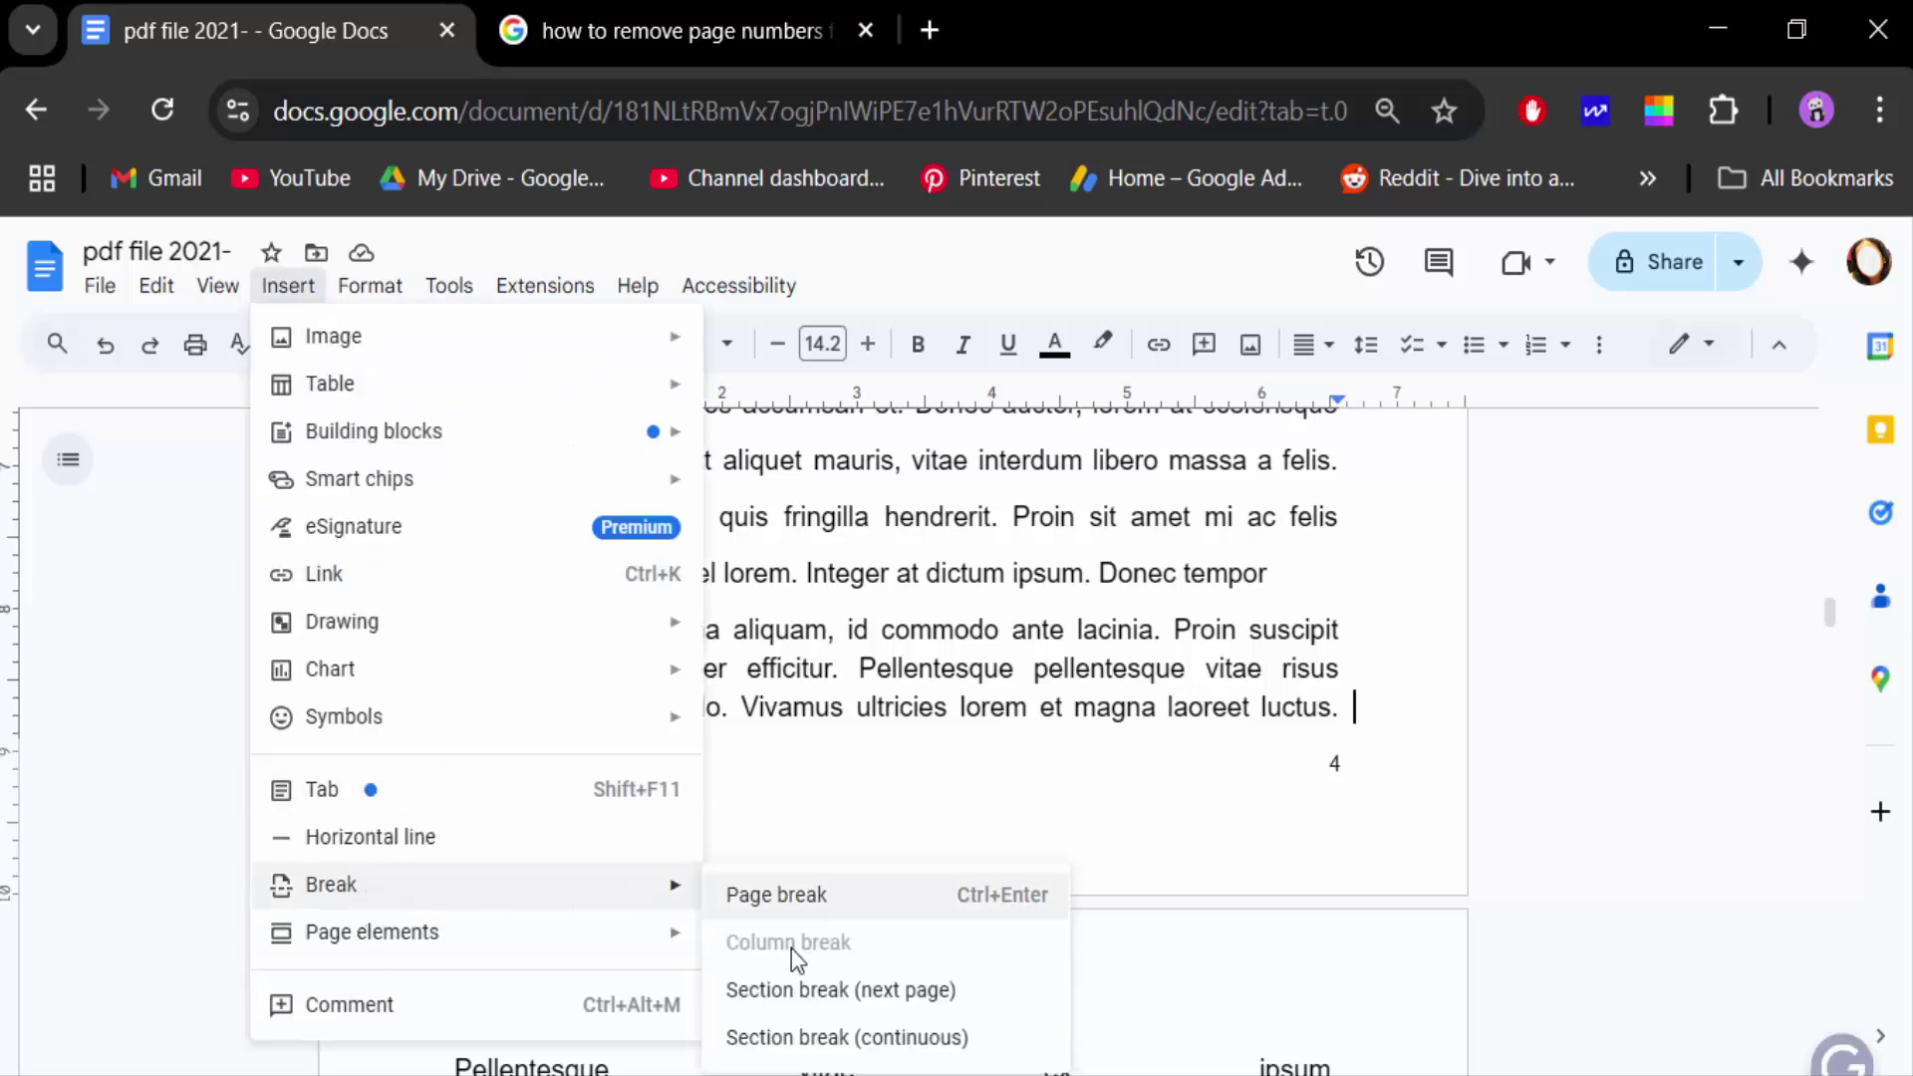
click(877, 1032)
scroll(967, 904, down, 5)
scroll(966, 907, down, 3)
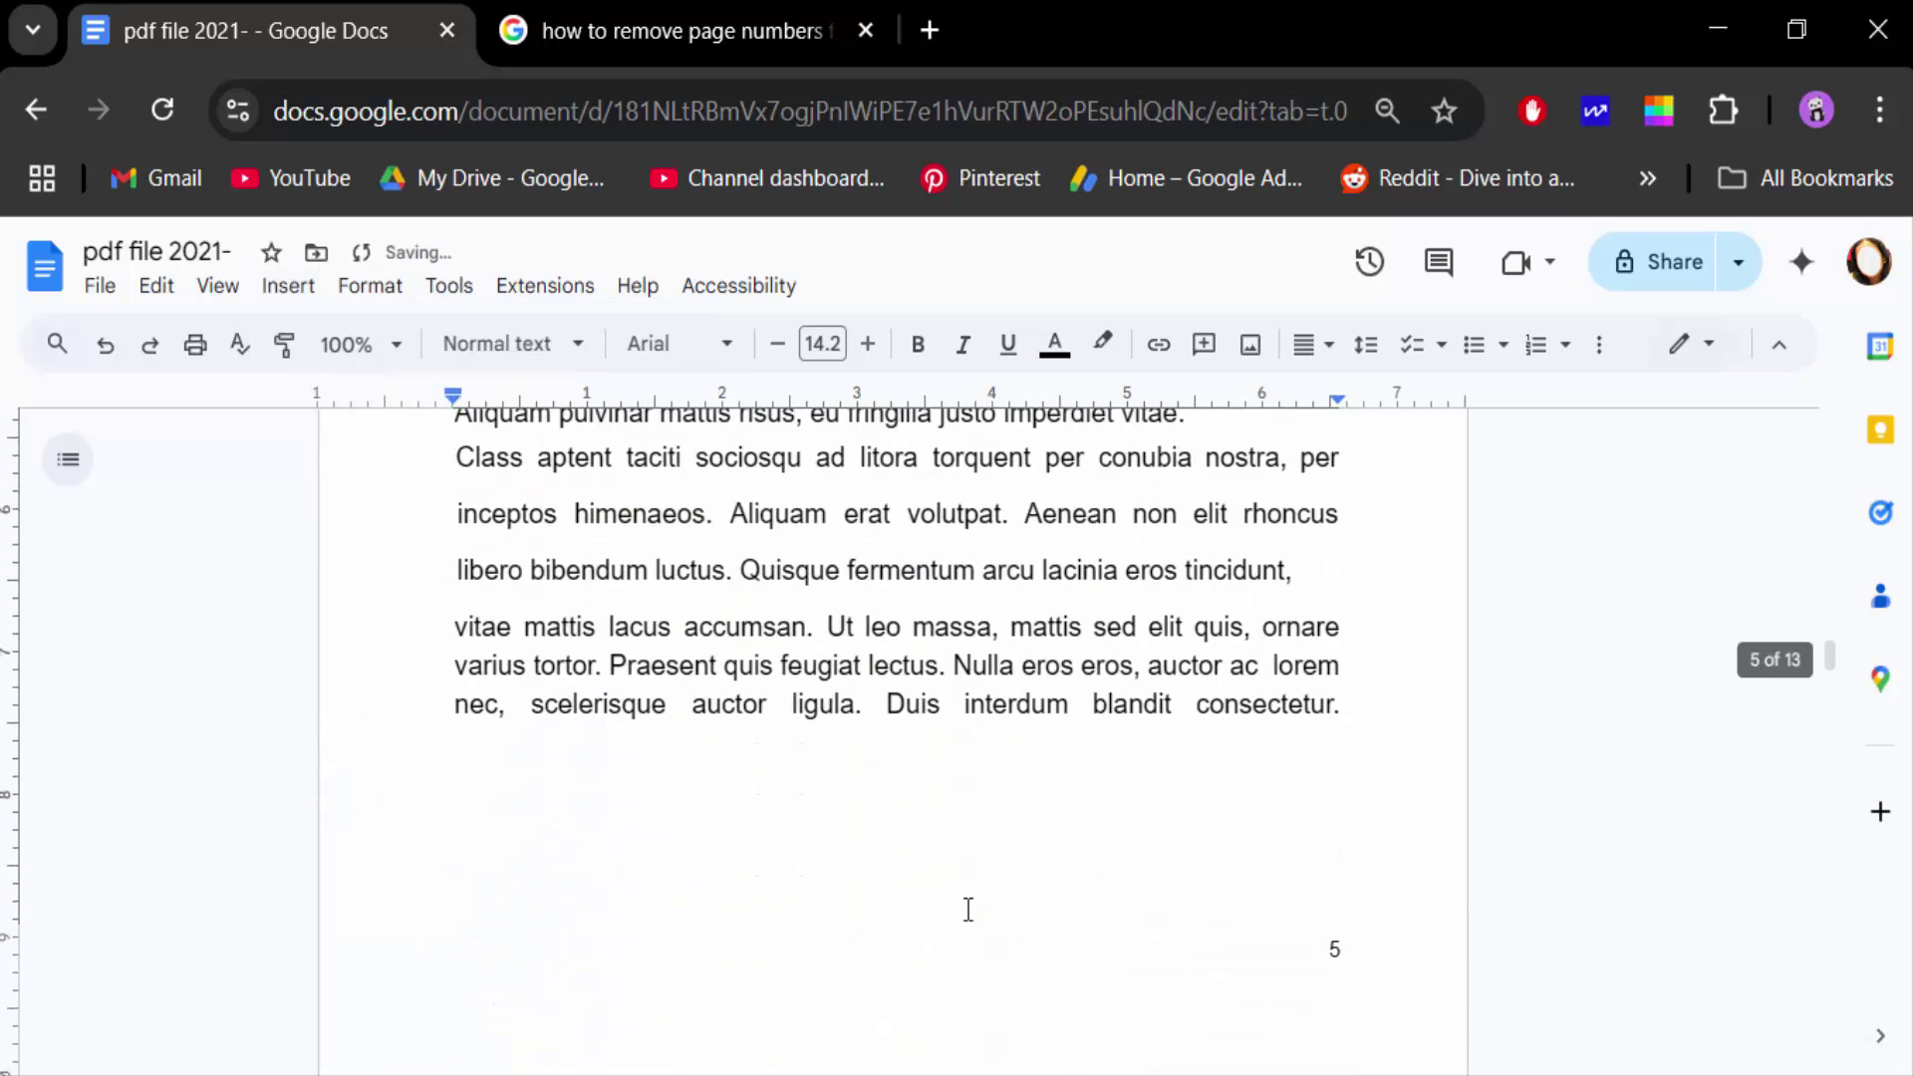
scroll(966, 909, up, 6)
scroll(966, 911, up, 3)
scroll(966, 911, up, 3)
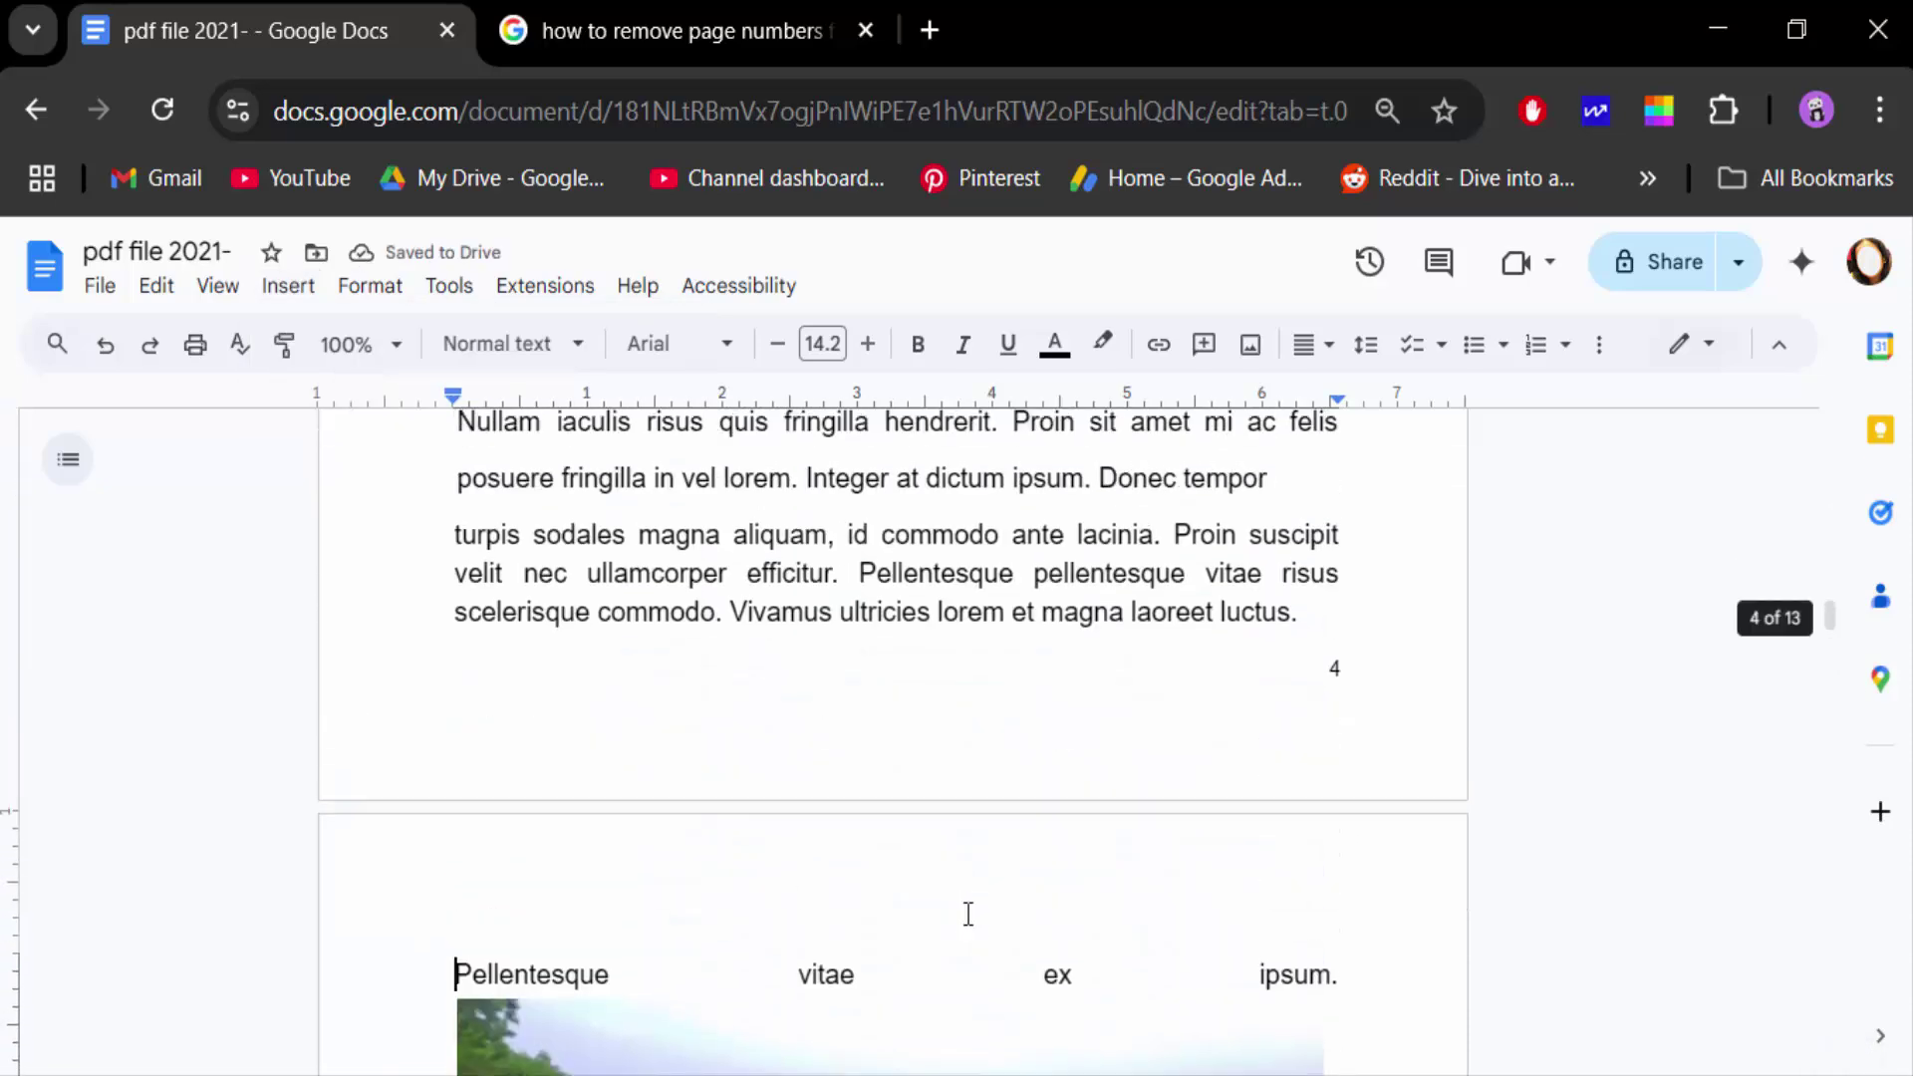
scroll(966, 914, up, 5)
scroll(966, 917, up, 5)
scroll(966, 916, up, 5)
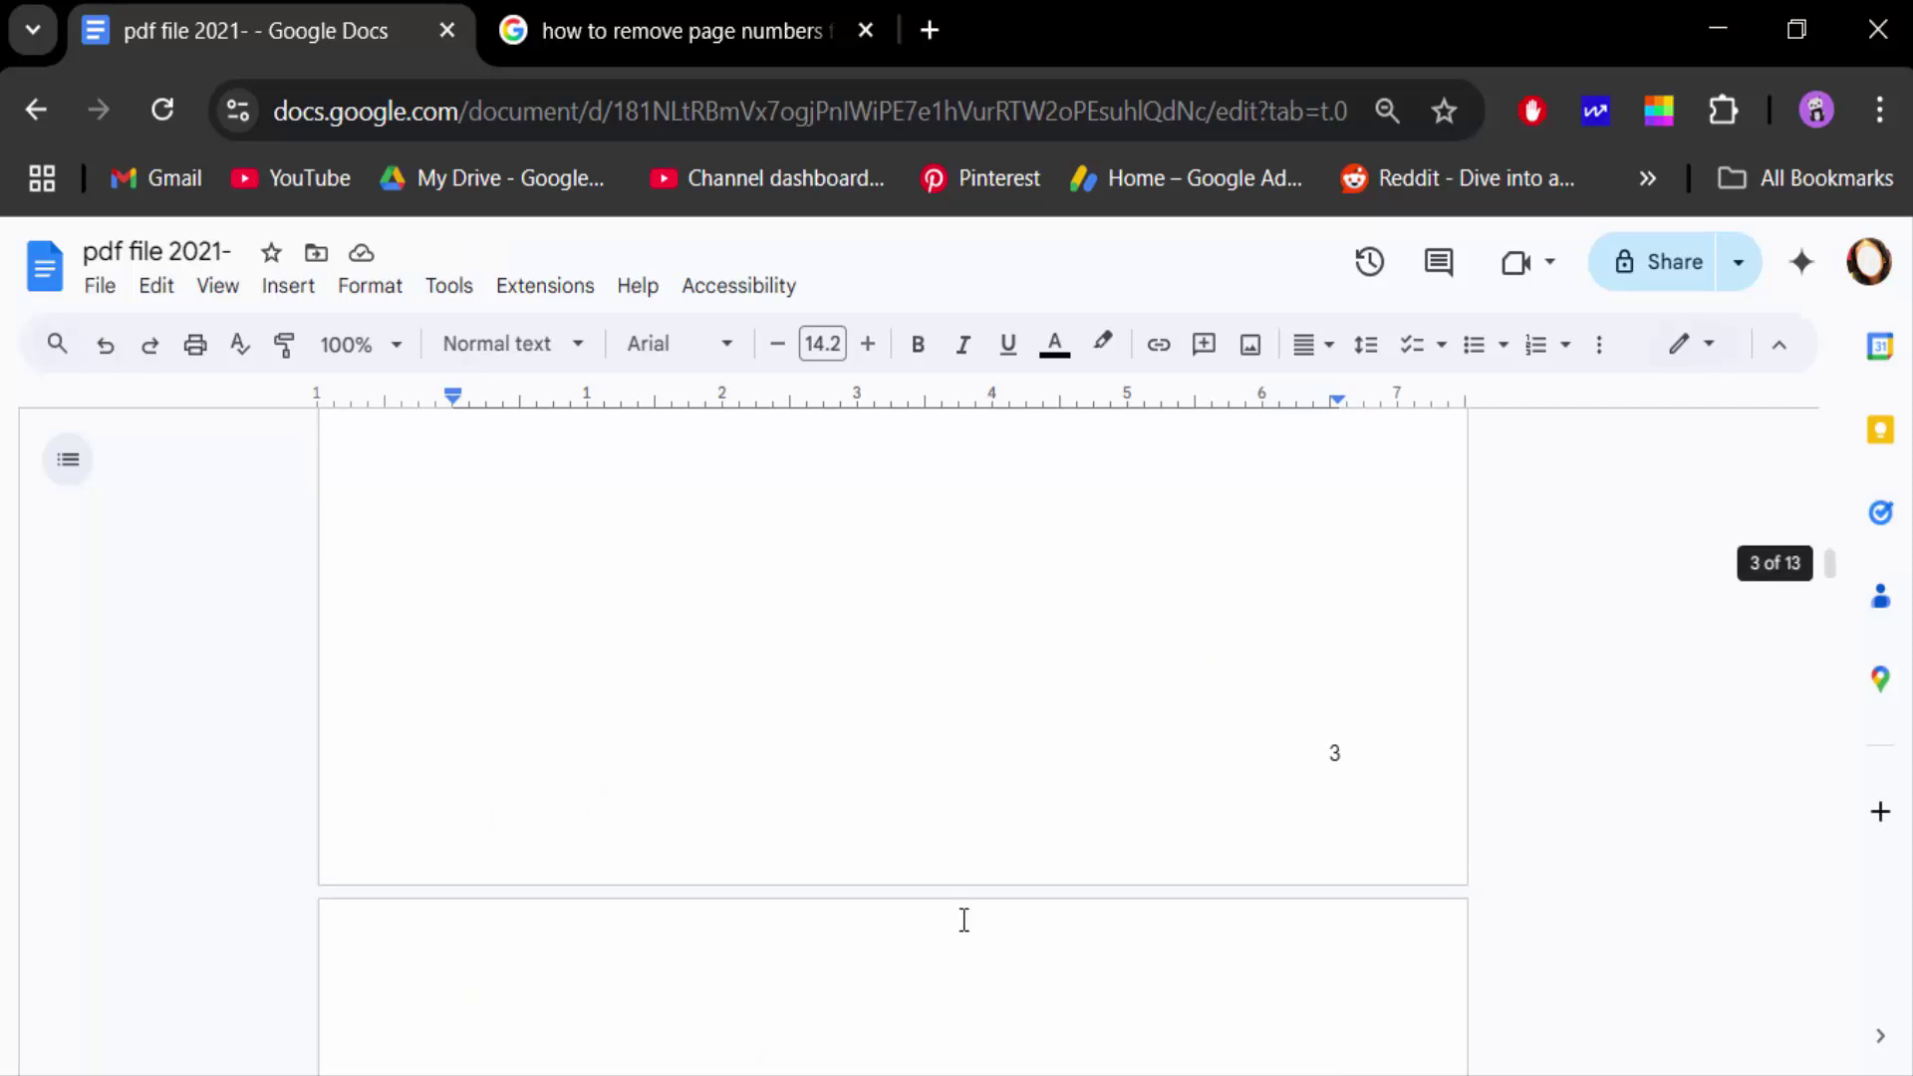
scroll(959, 919, up, 2)
scroll(957, 918, up, 2)
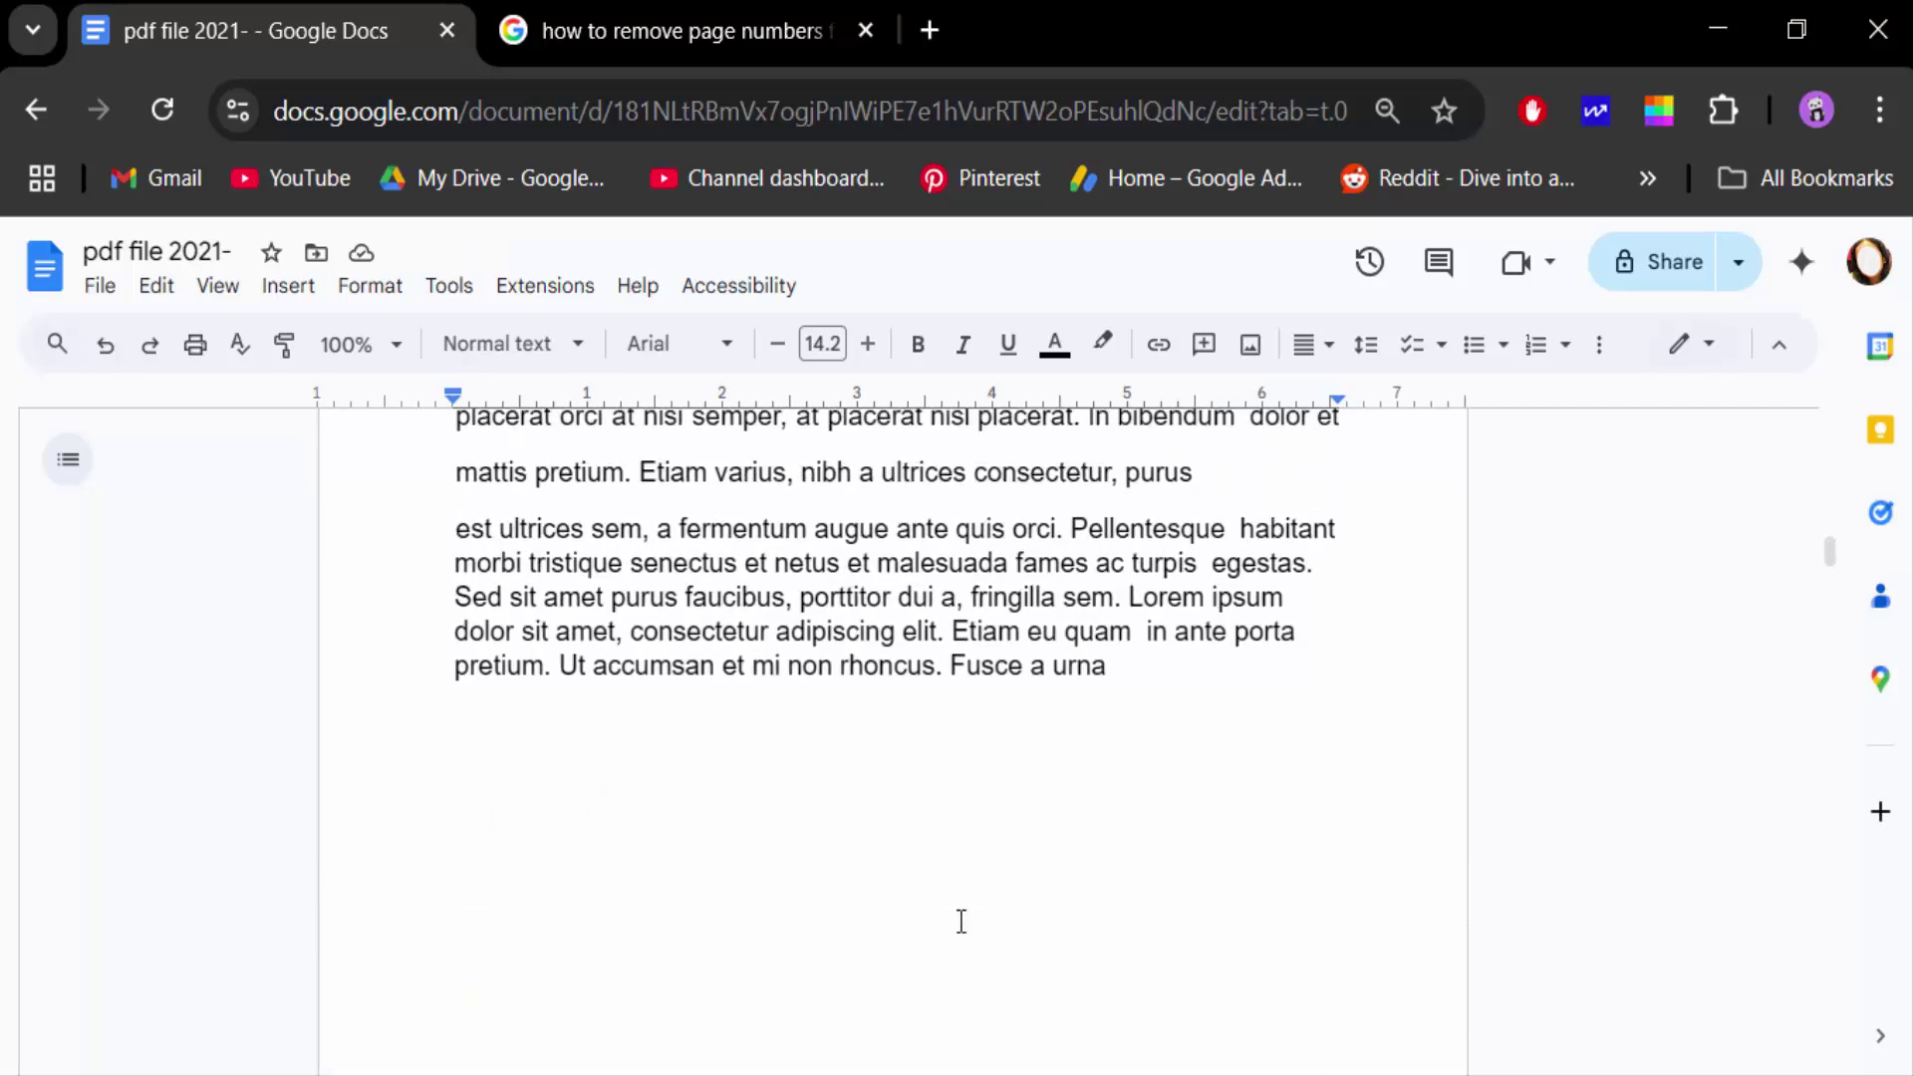
scroll(956, 921, down, 3)
scroll(956, 927, down, 5)
scroll(956, 926, down, 5)
scroll(953, 929, down, 2)
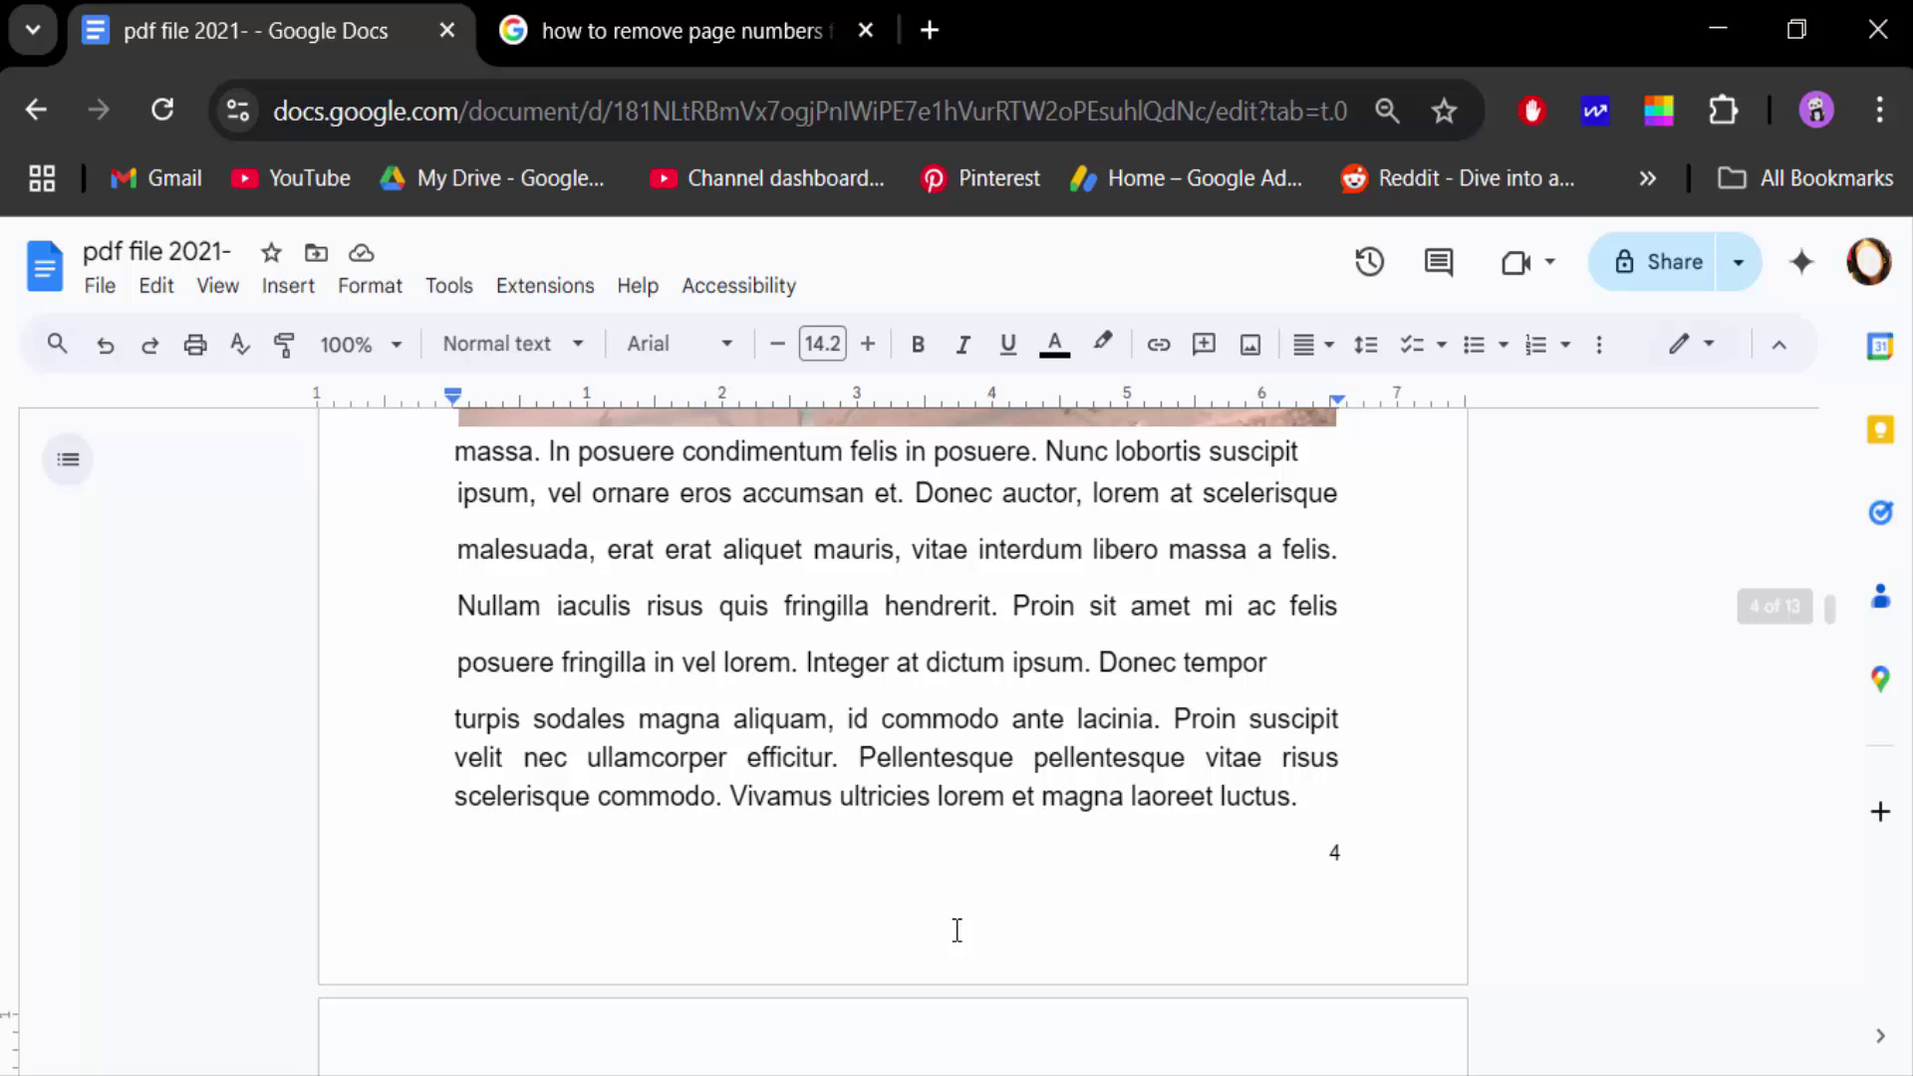
click(1331, 857)
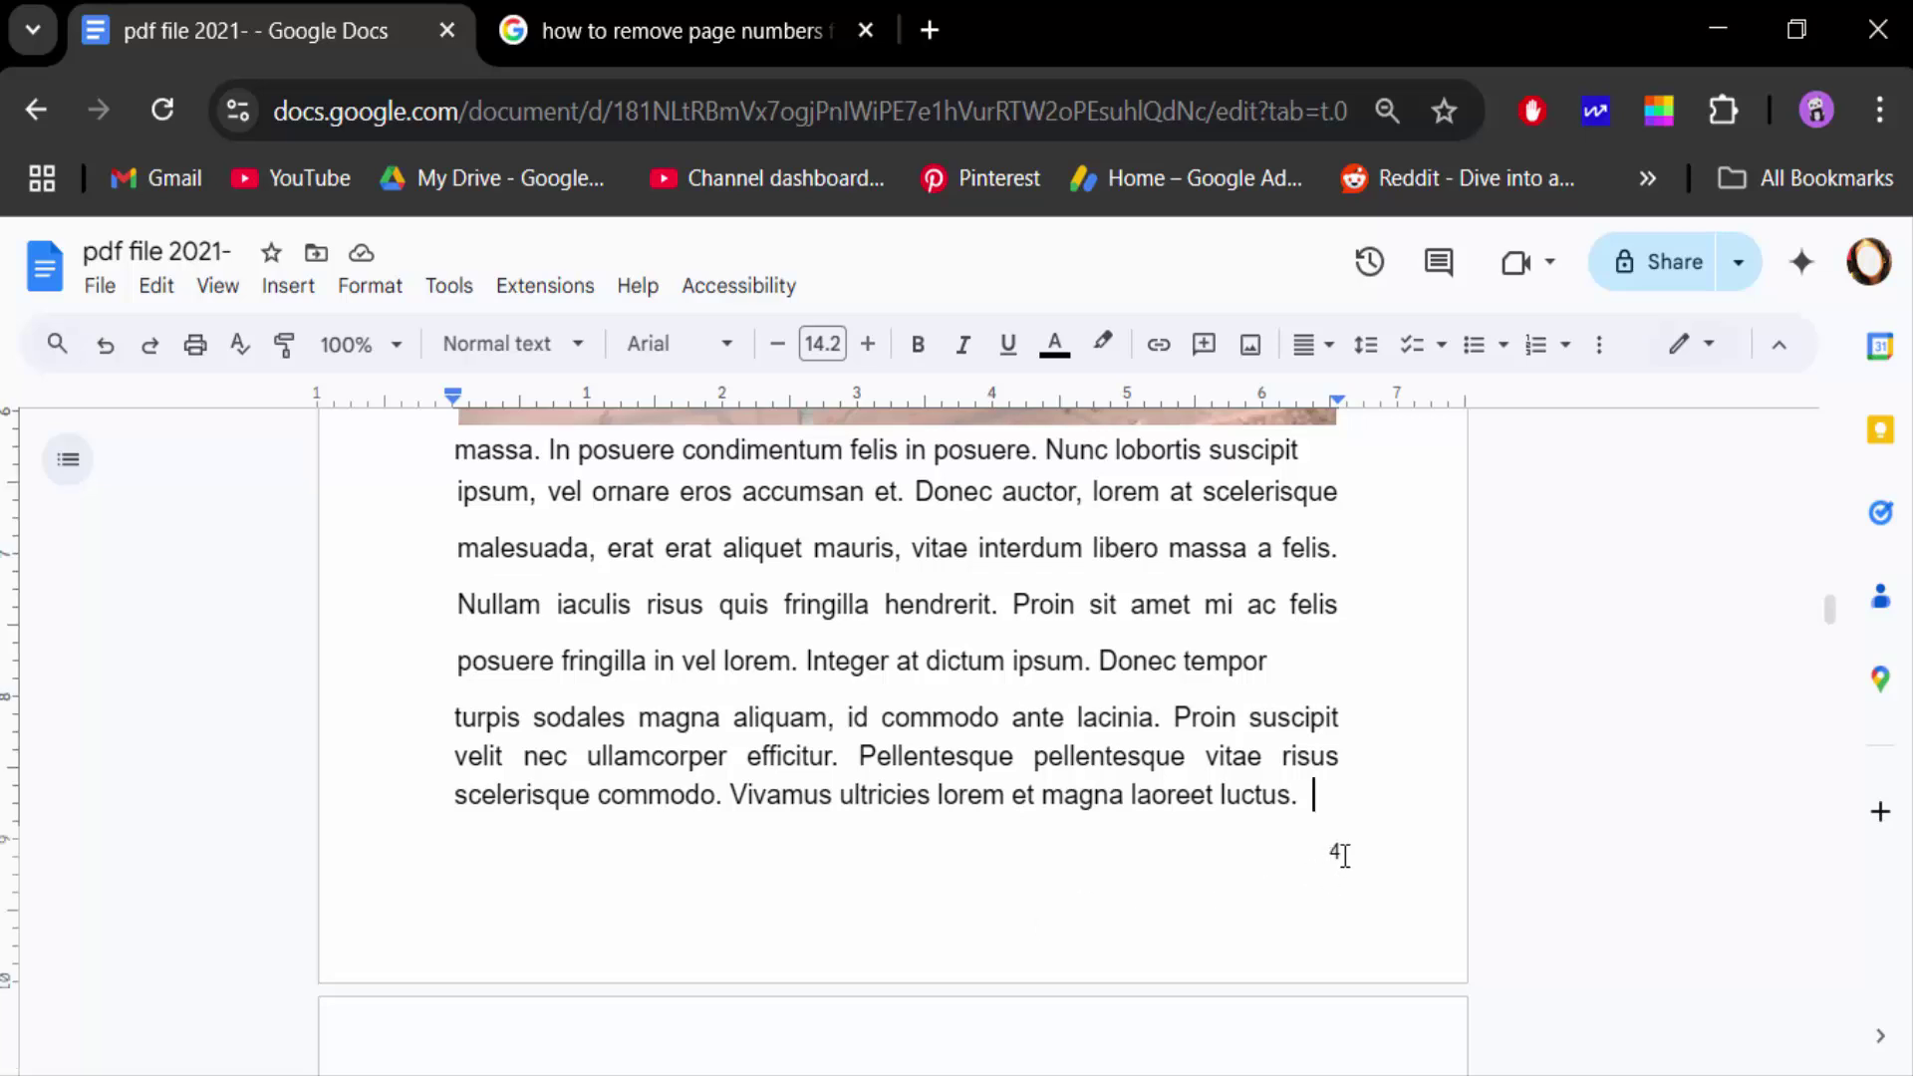
- Uncheck Link to previous in page 4's footer so its page number disappears
double_click(1335, 857)
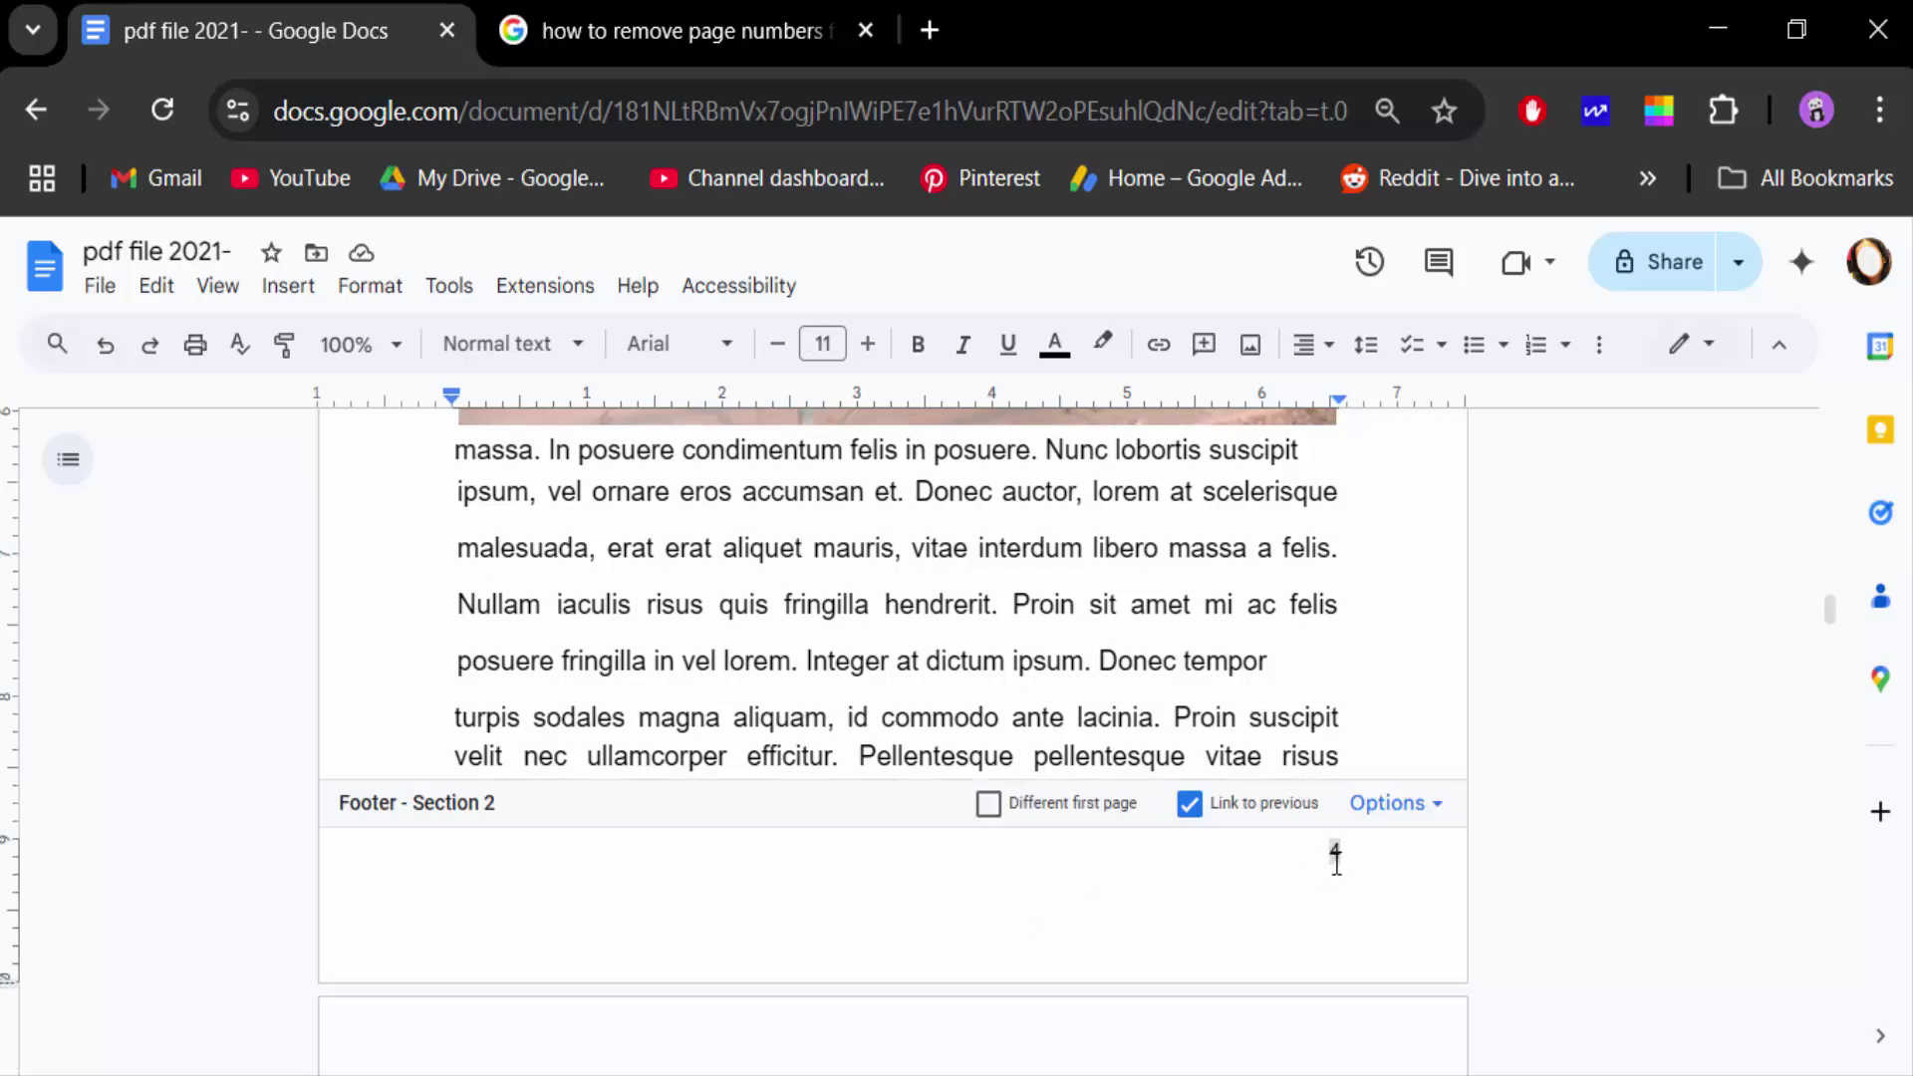
click(1189, 807)
click(1370, 1032)
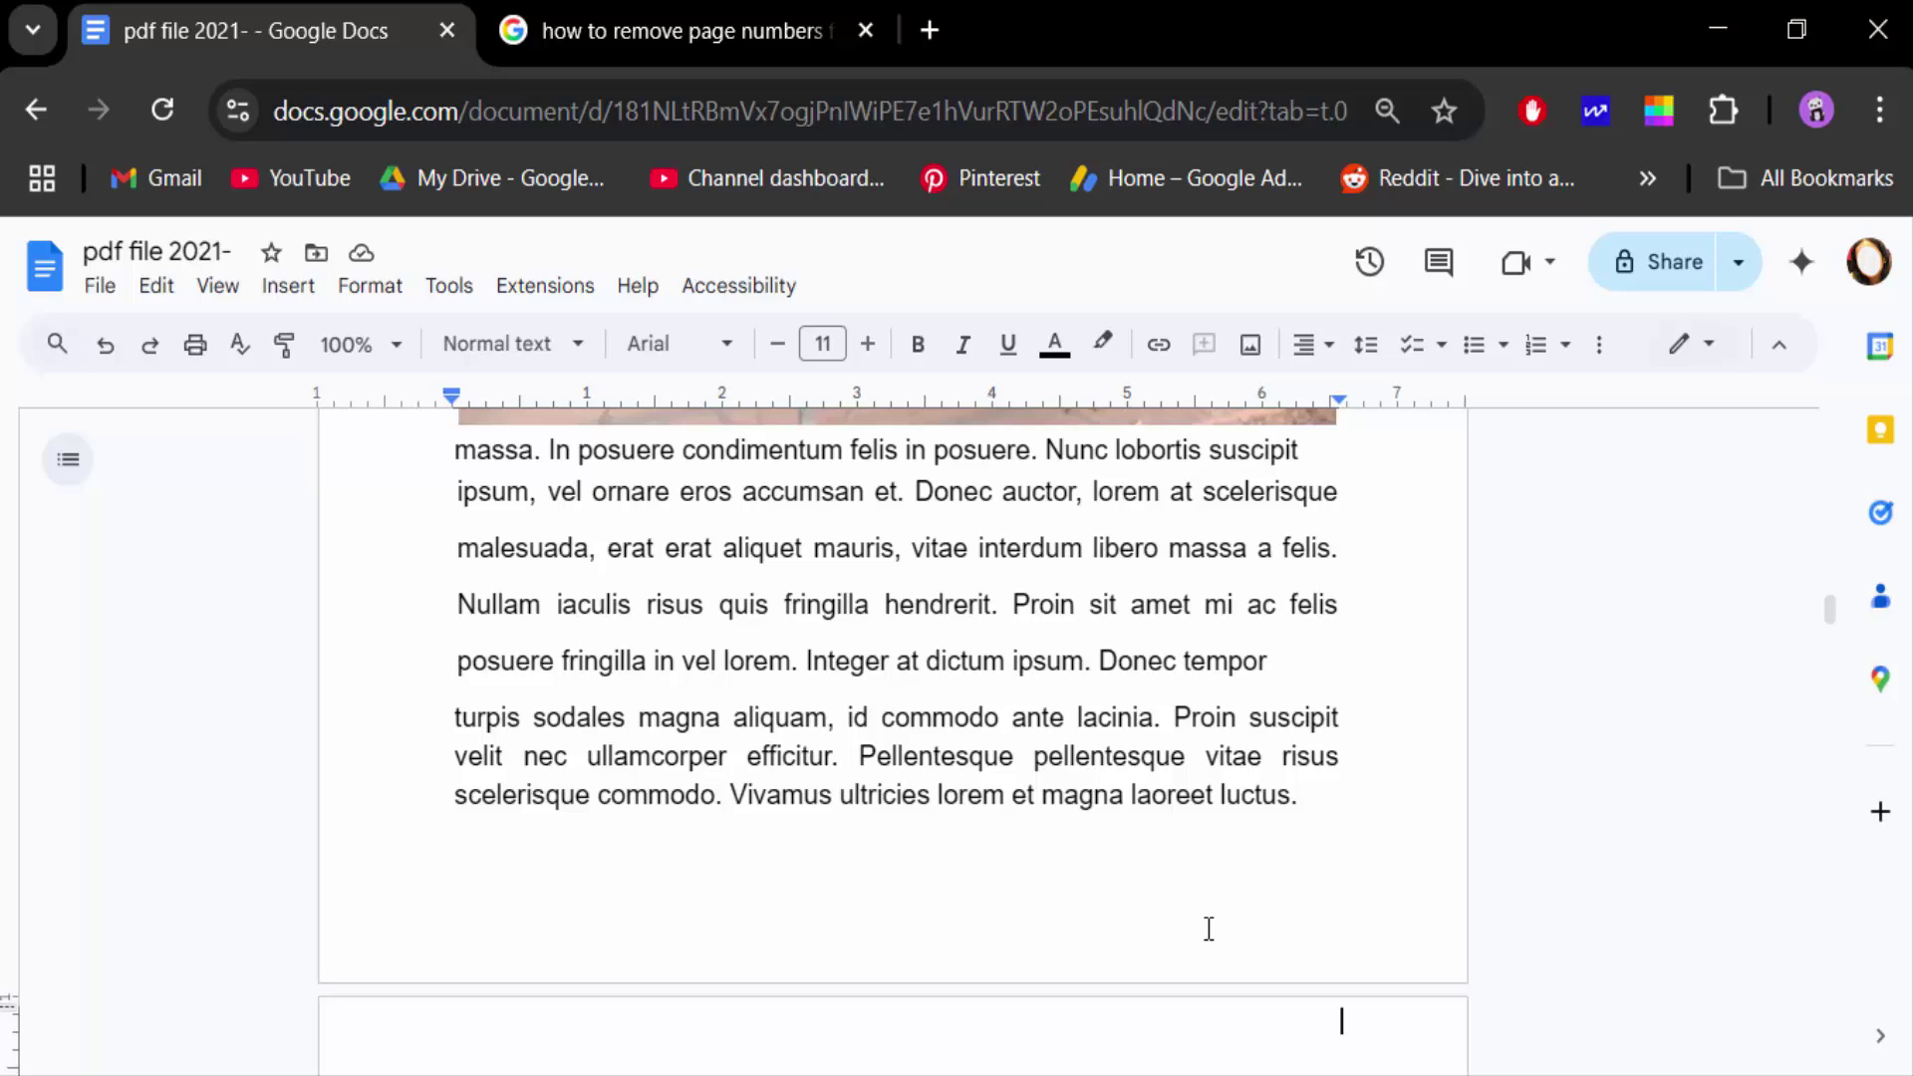
- Leave the Section 2 header and start editing the Section 3 header on page 5
scroll(1209, 928, up, 5)
scroll(1205, 928, up, 6)
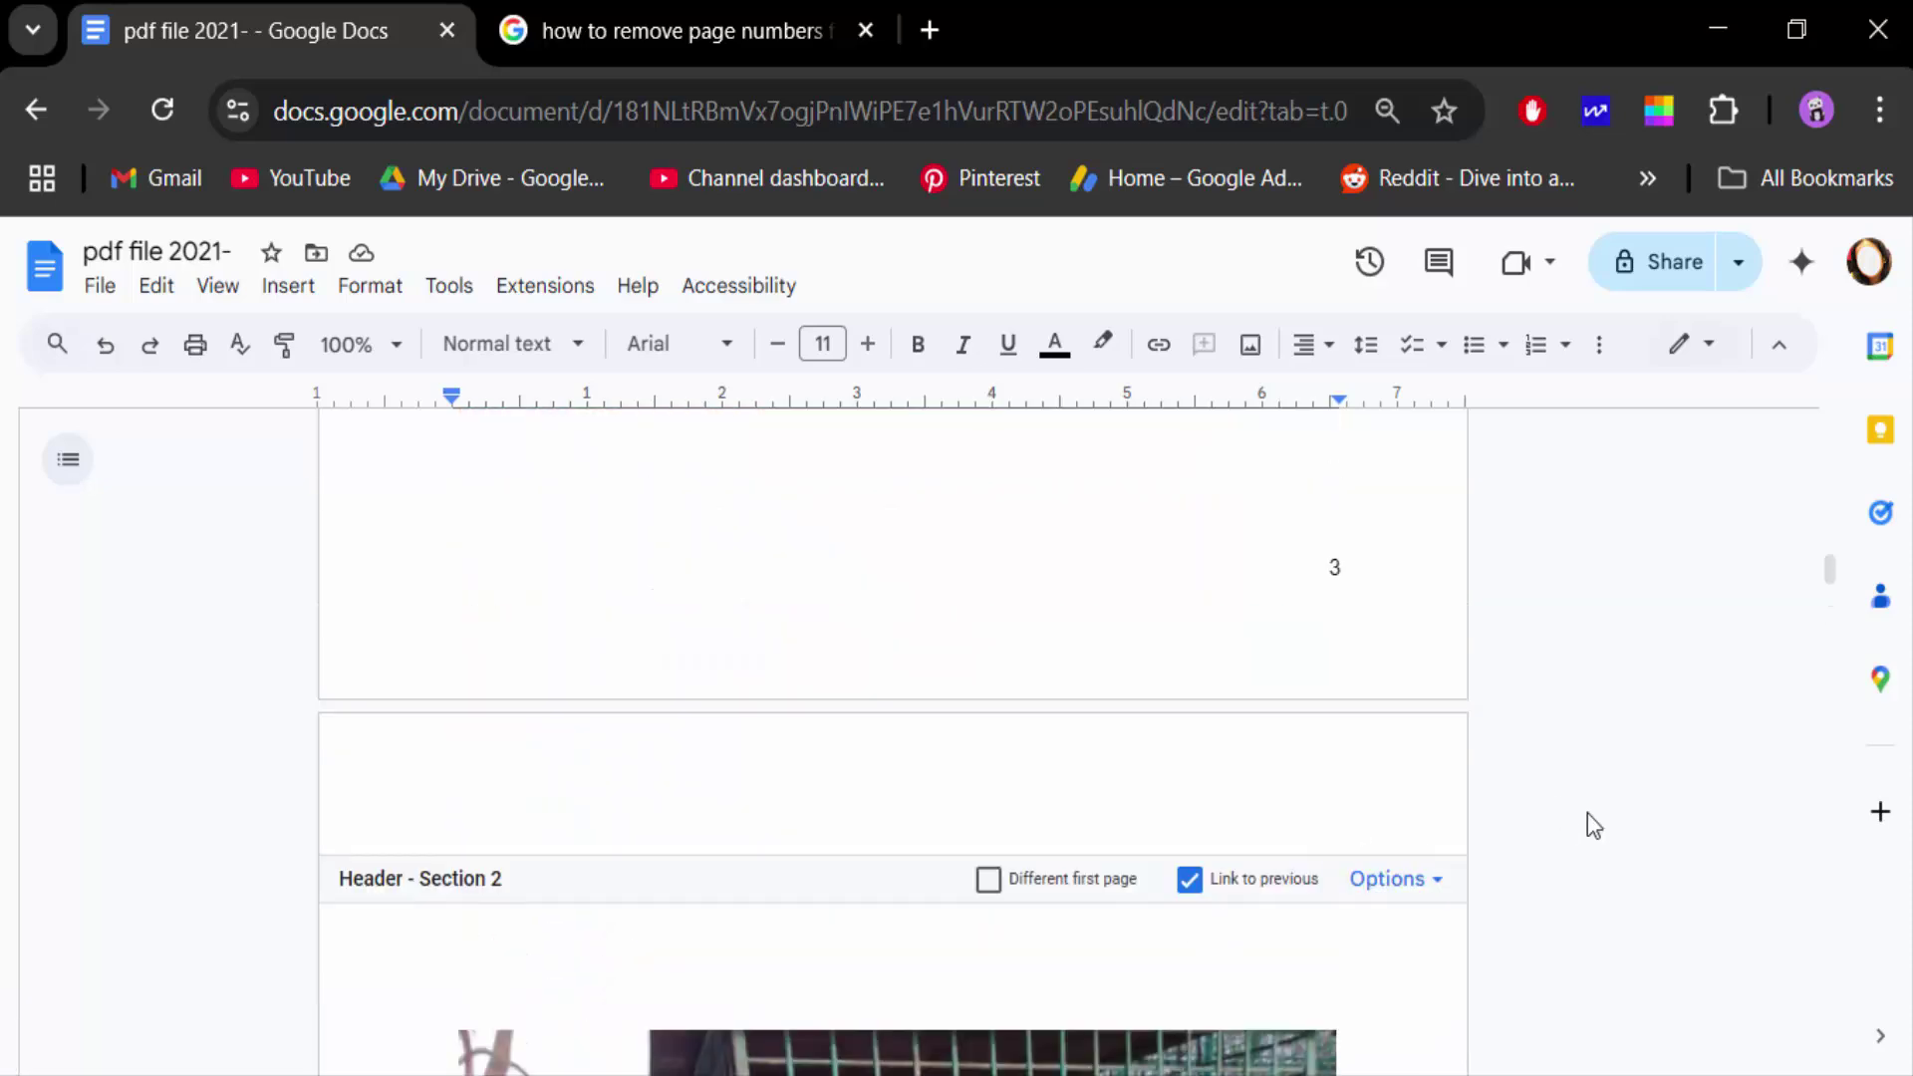
click(1381, 944)
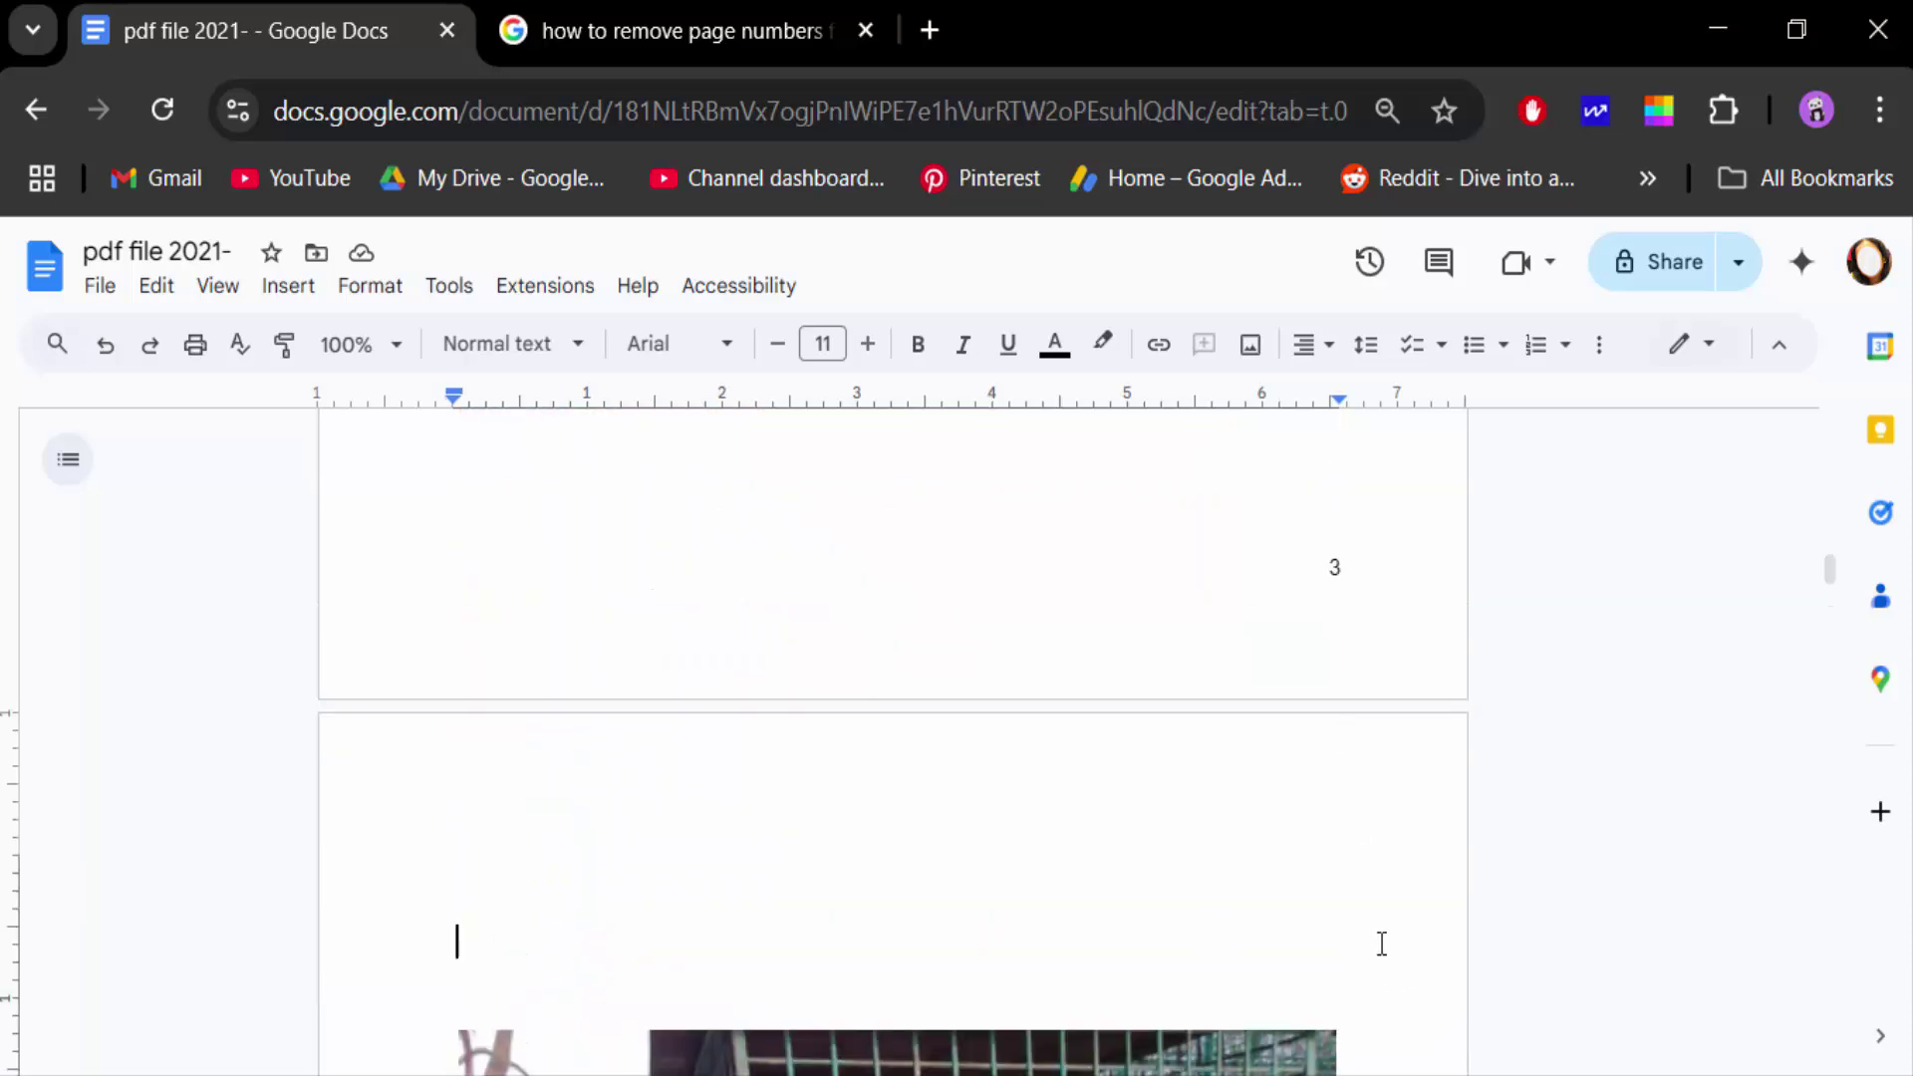
scroll(1280, 717, up, 3)
scroll(1284, 692, down, 3)
scroll(1286, 751, down, 5)
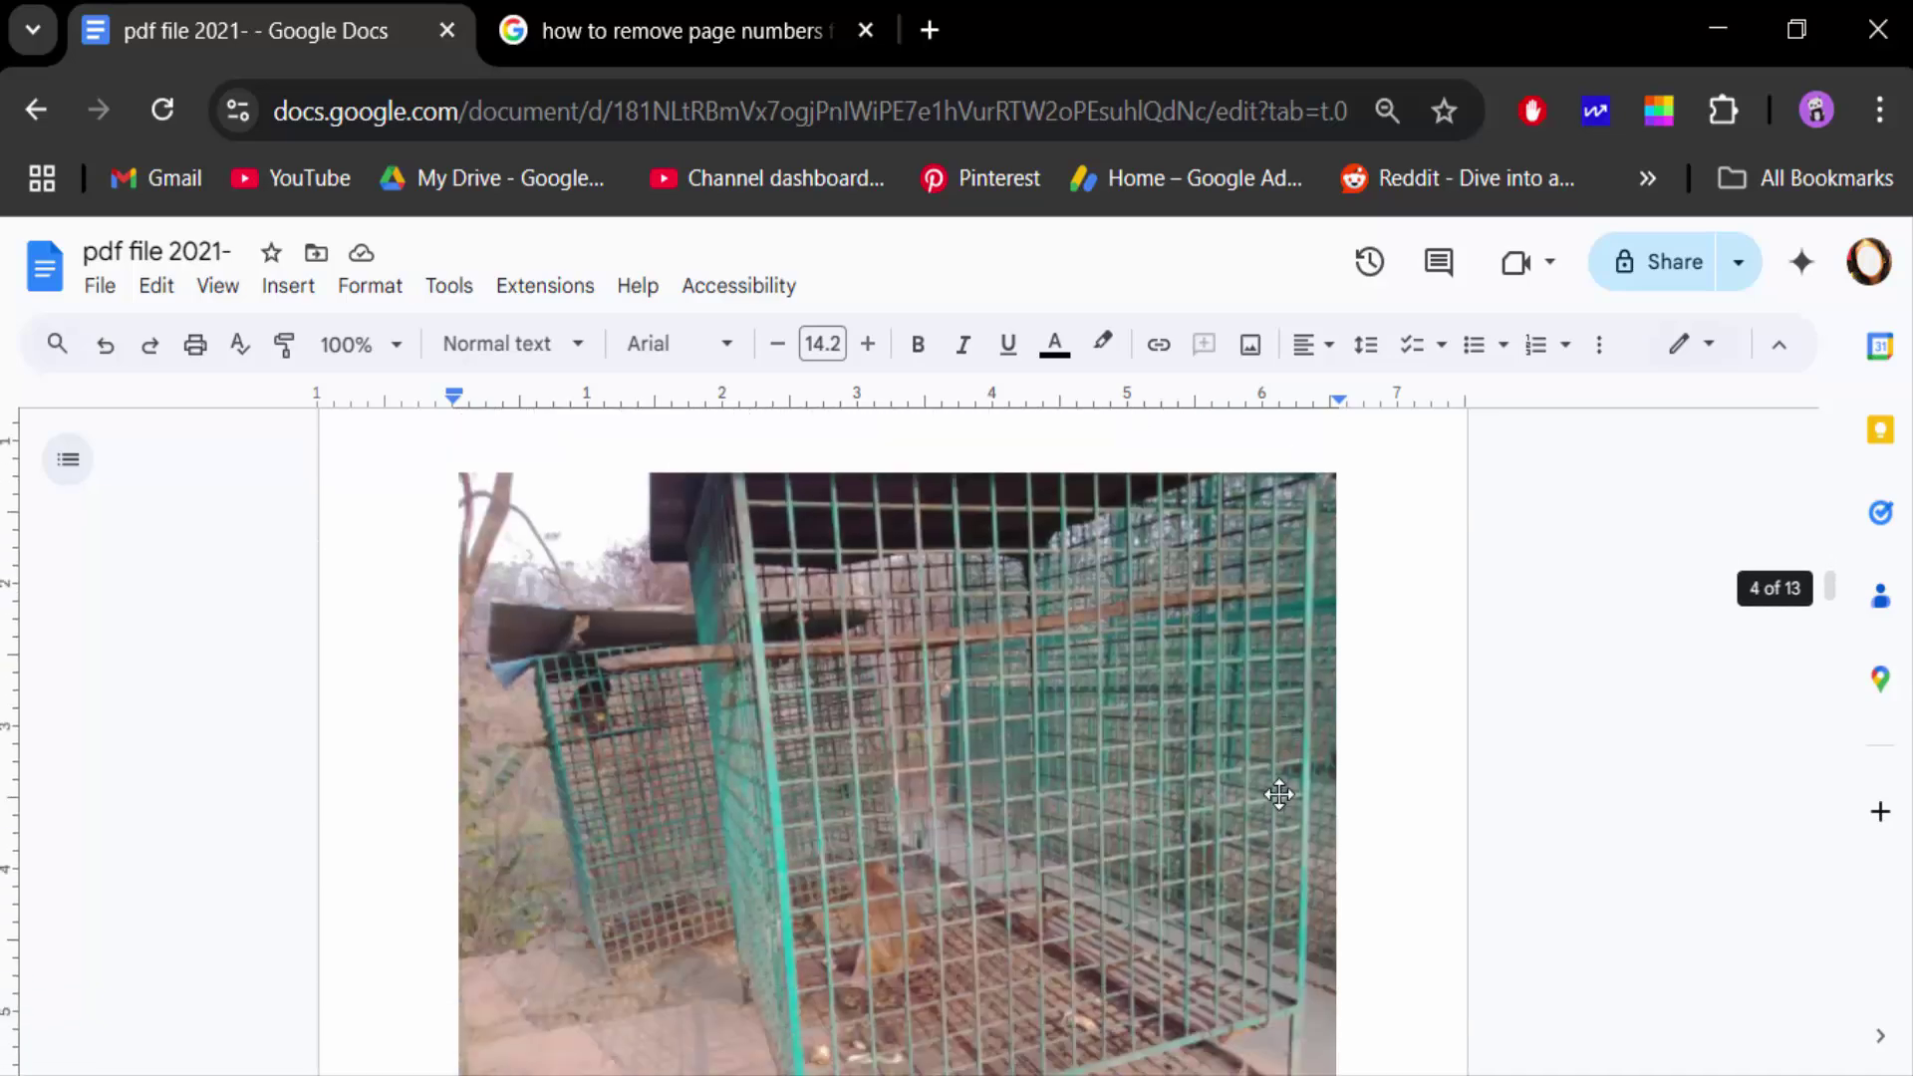
scroll(1286, 752, down, 5)
scroll(1276, 798, down, 3)
scroll(1194, 811, down, 5)
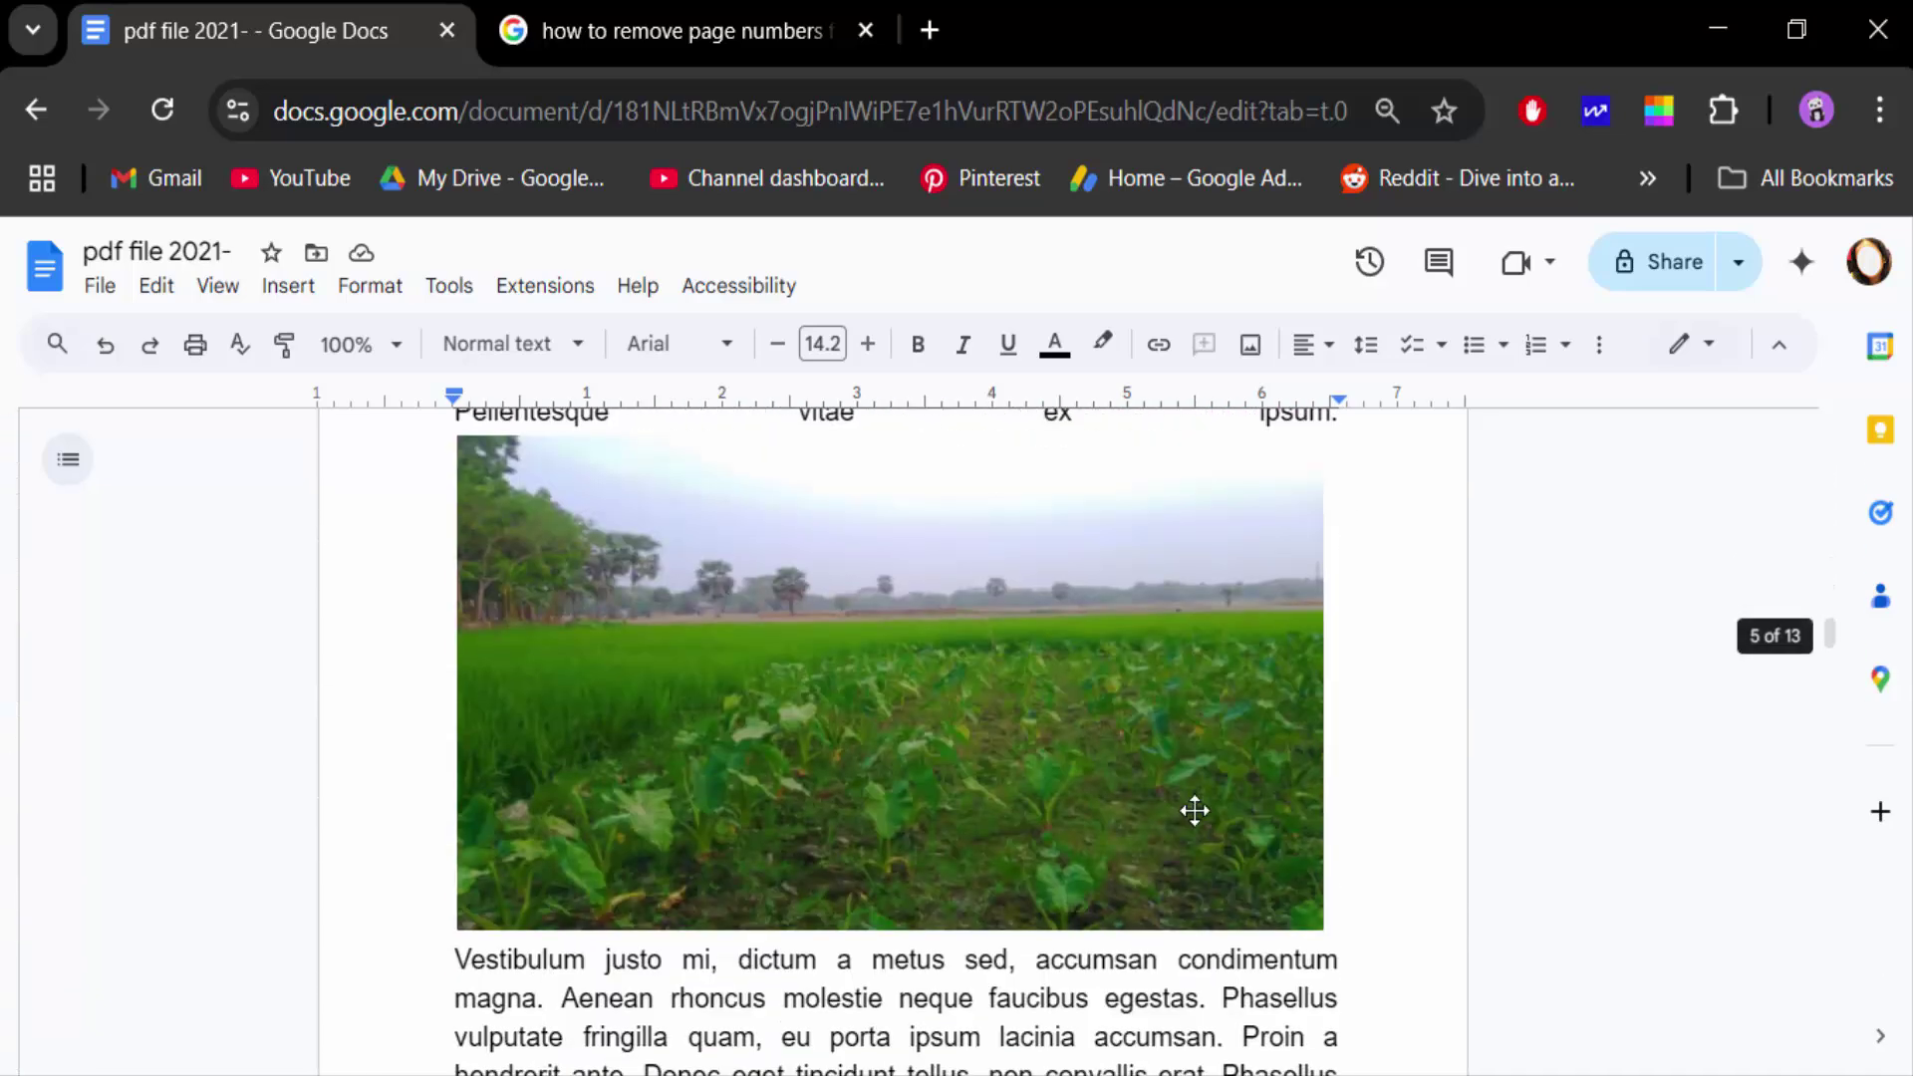
scroll(1193, 811, down, 4)
scroll(1197, 832, down, 3)
scroll(1186, 857, down, 2)
scroll(1180, 872, down, 2)
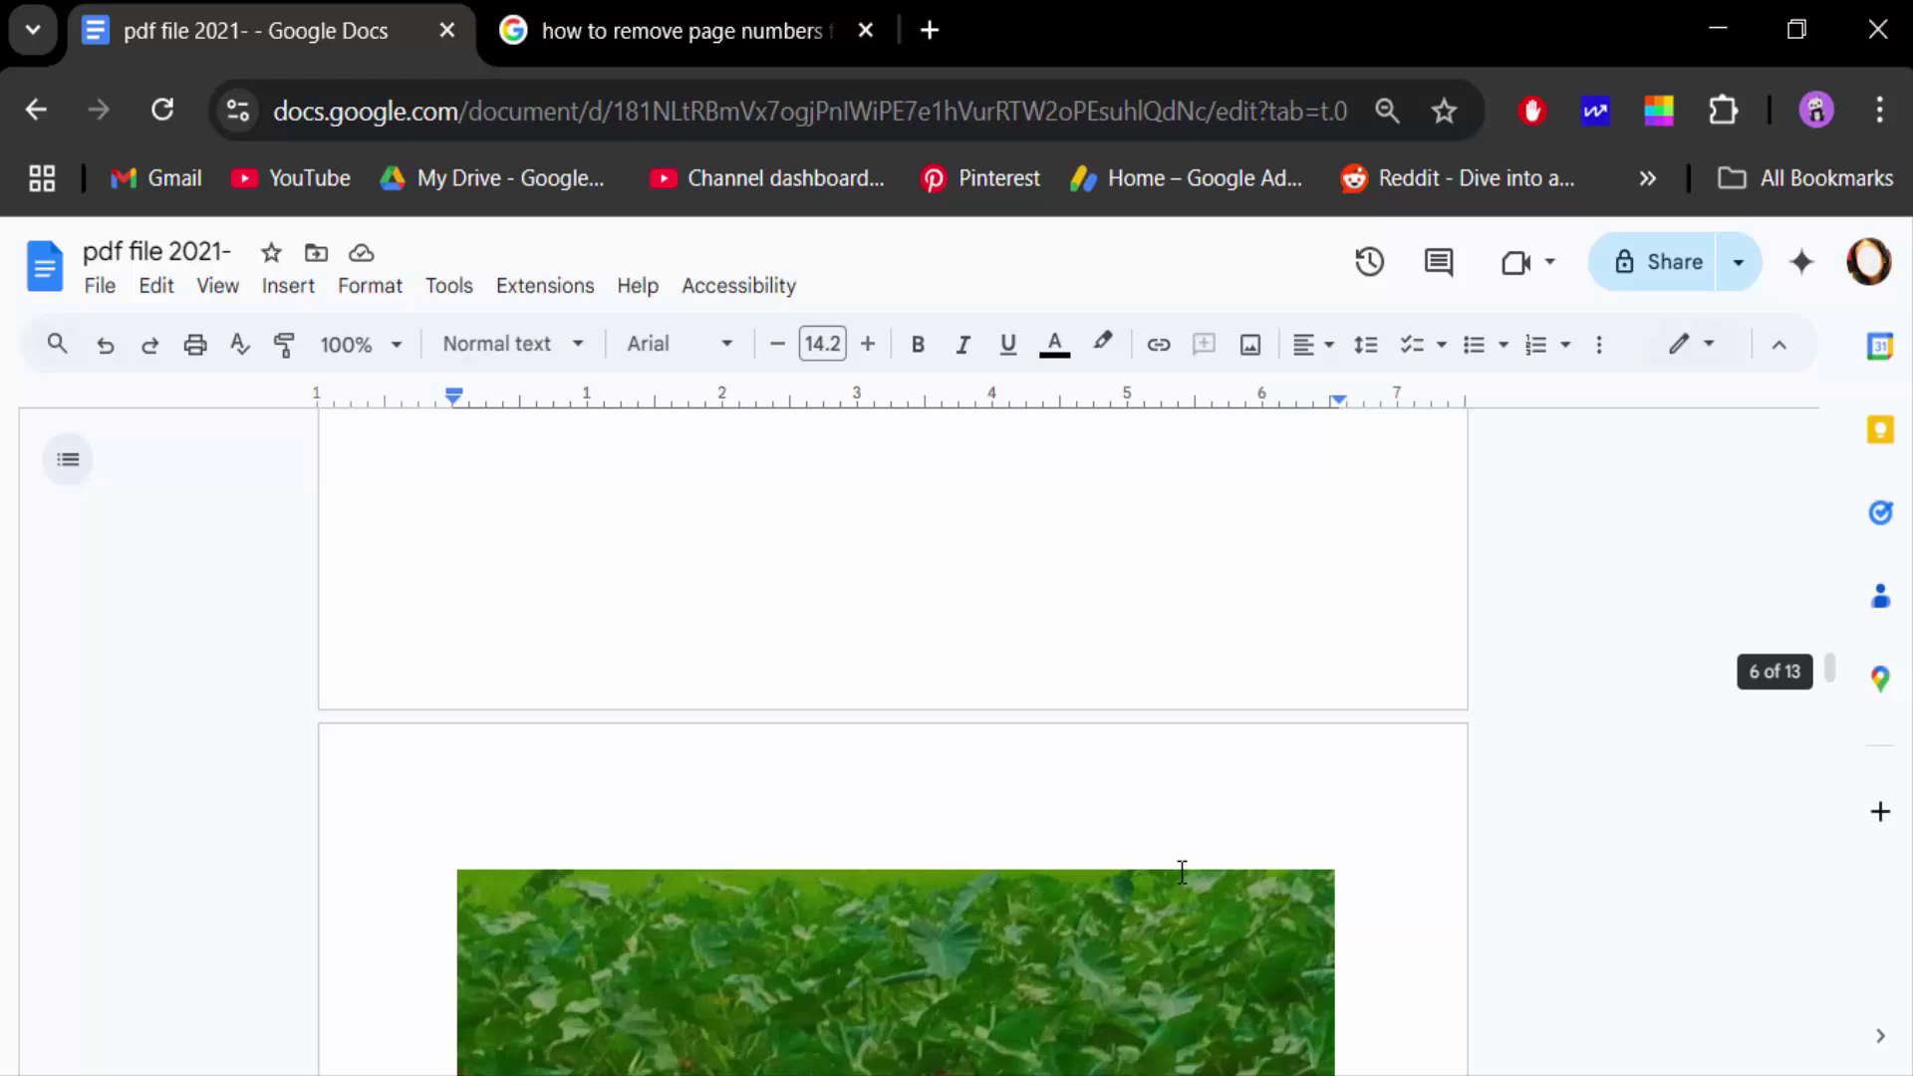
scroll(1180, 872, up, 7)
scroll(1179, 872, up, 5)
scroll(1174, 871, up, 3)
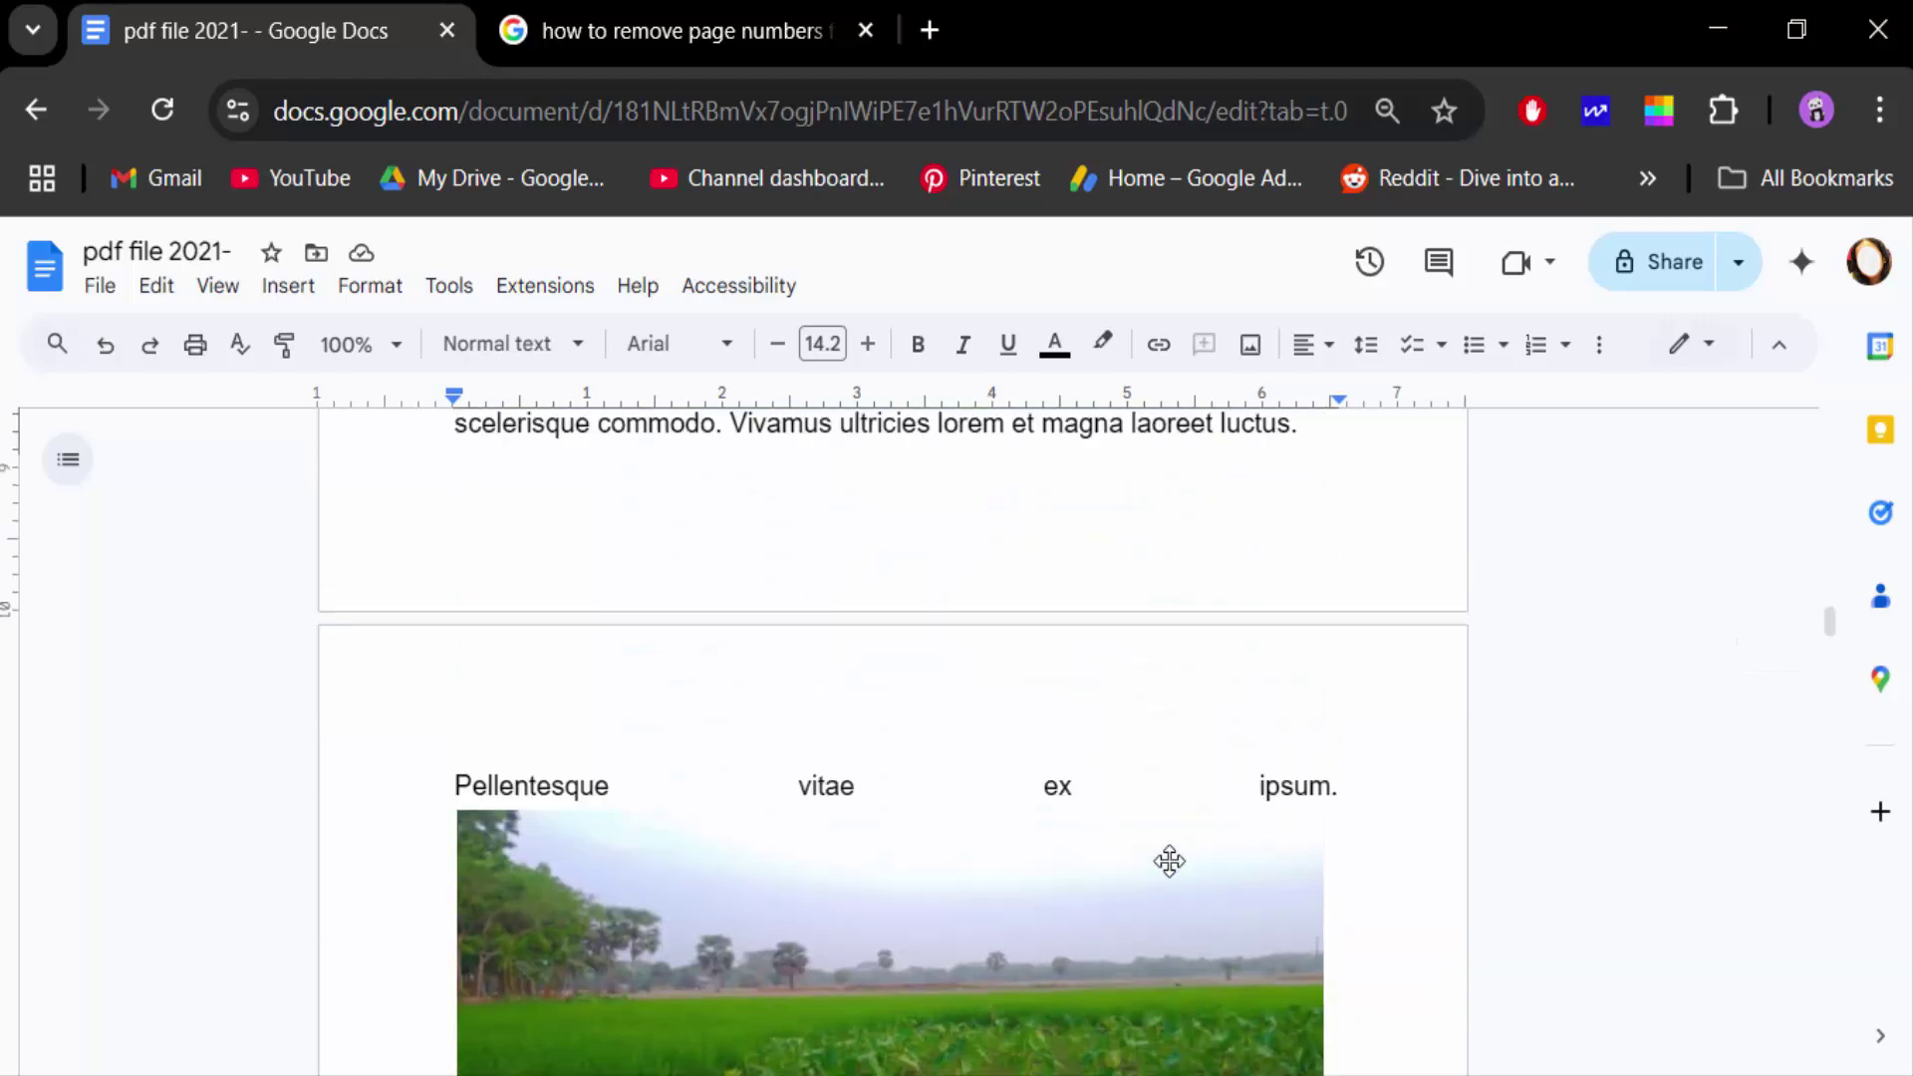
click(1369, 680)
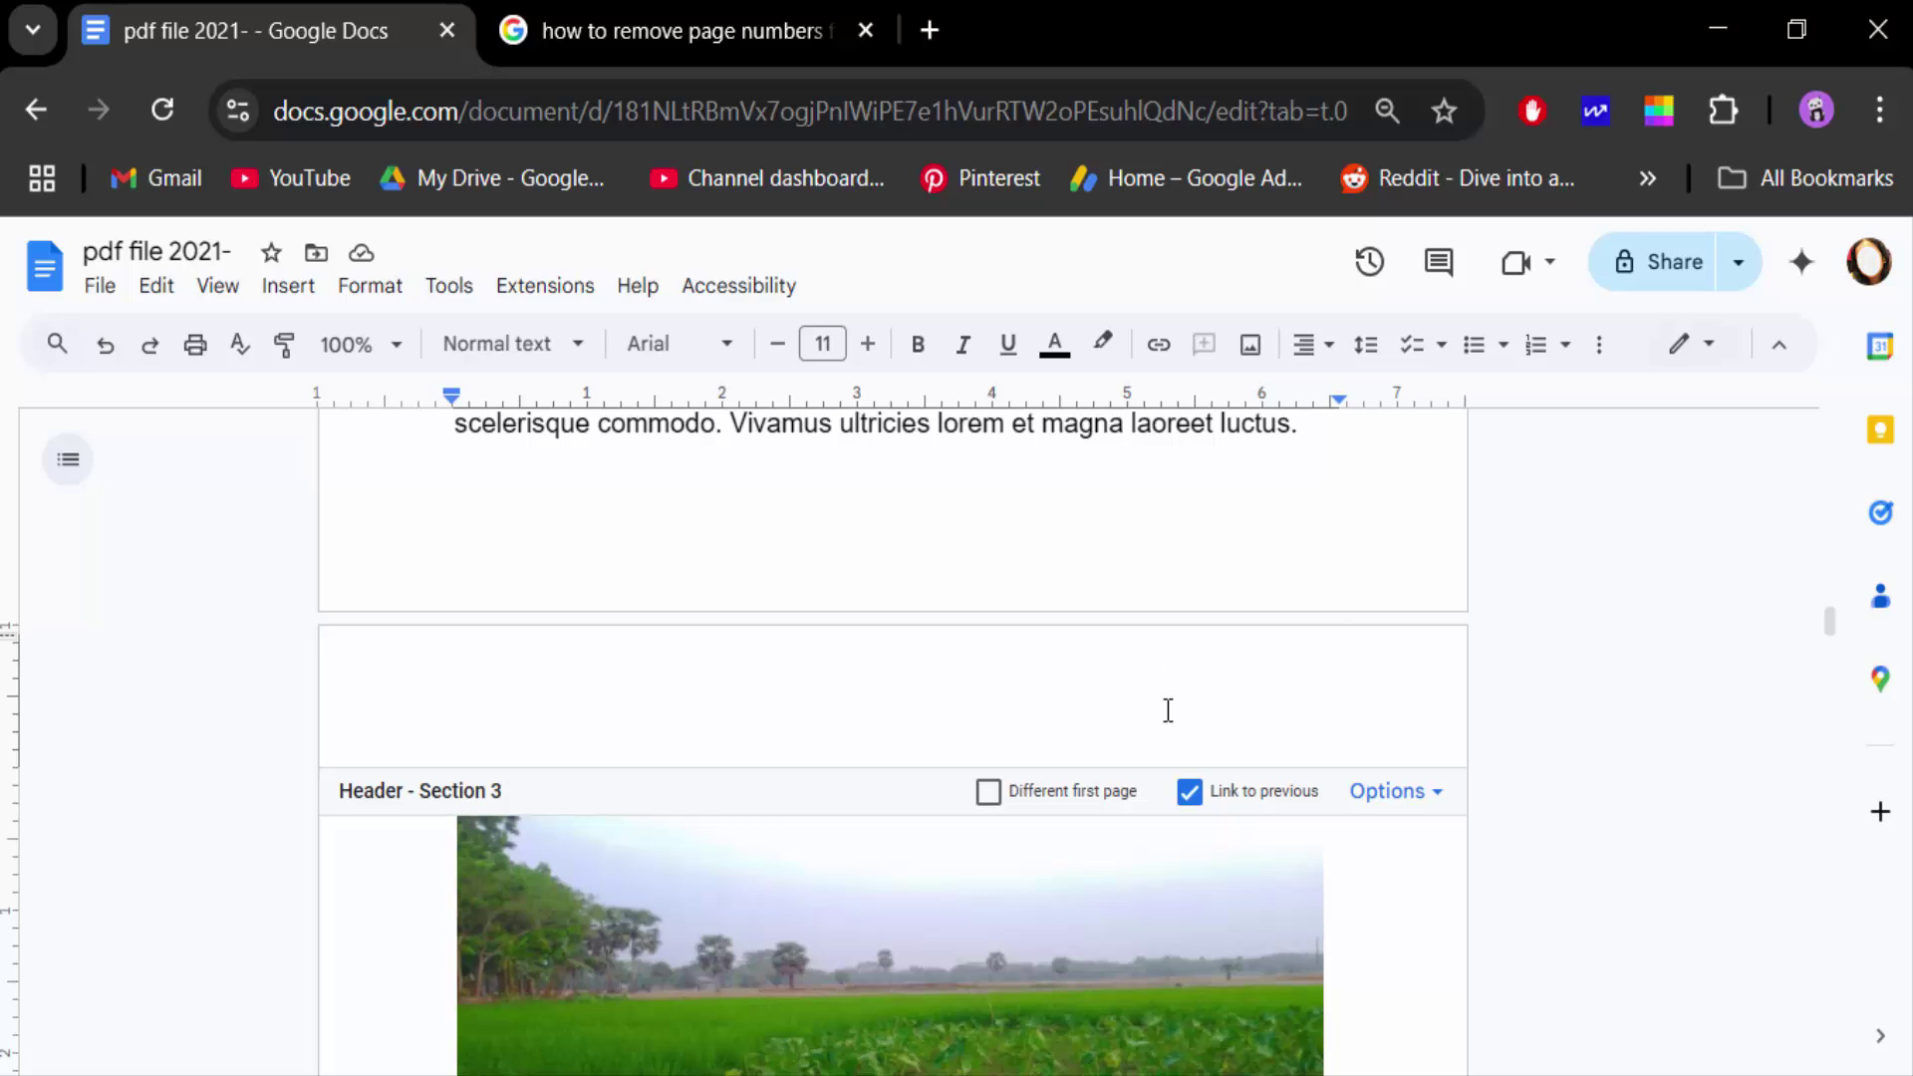
- Unlink Section 3's header and restart its page numbering at 1
click(1192, 800)
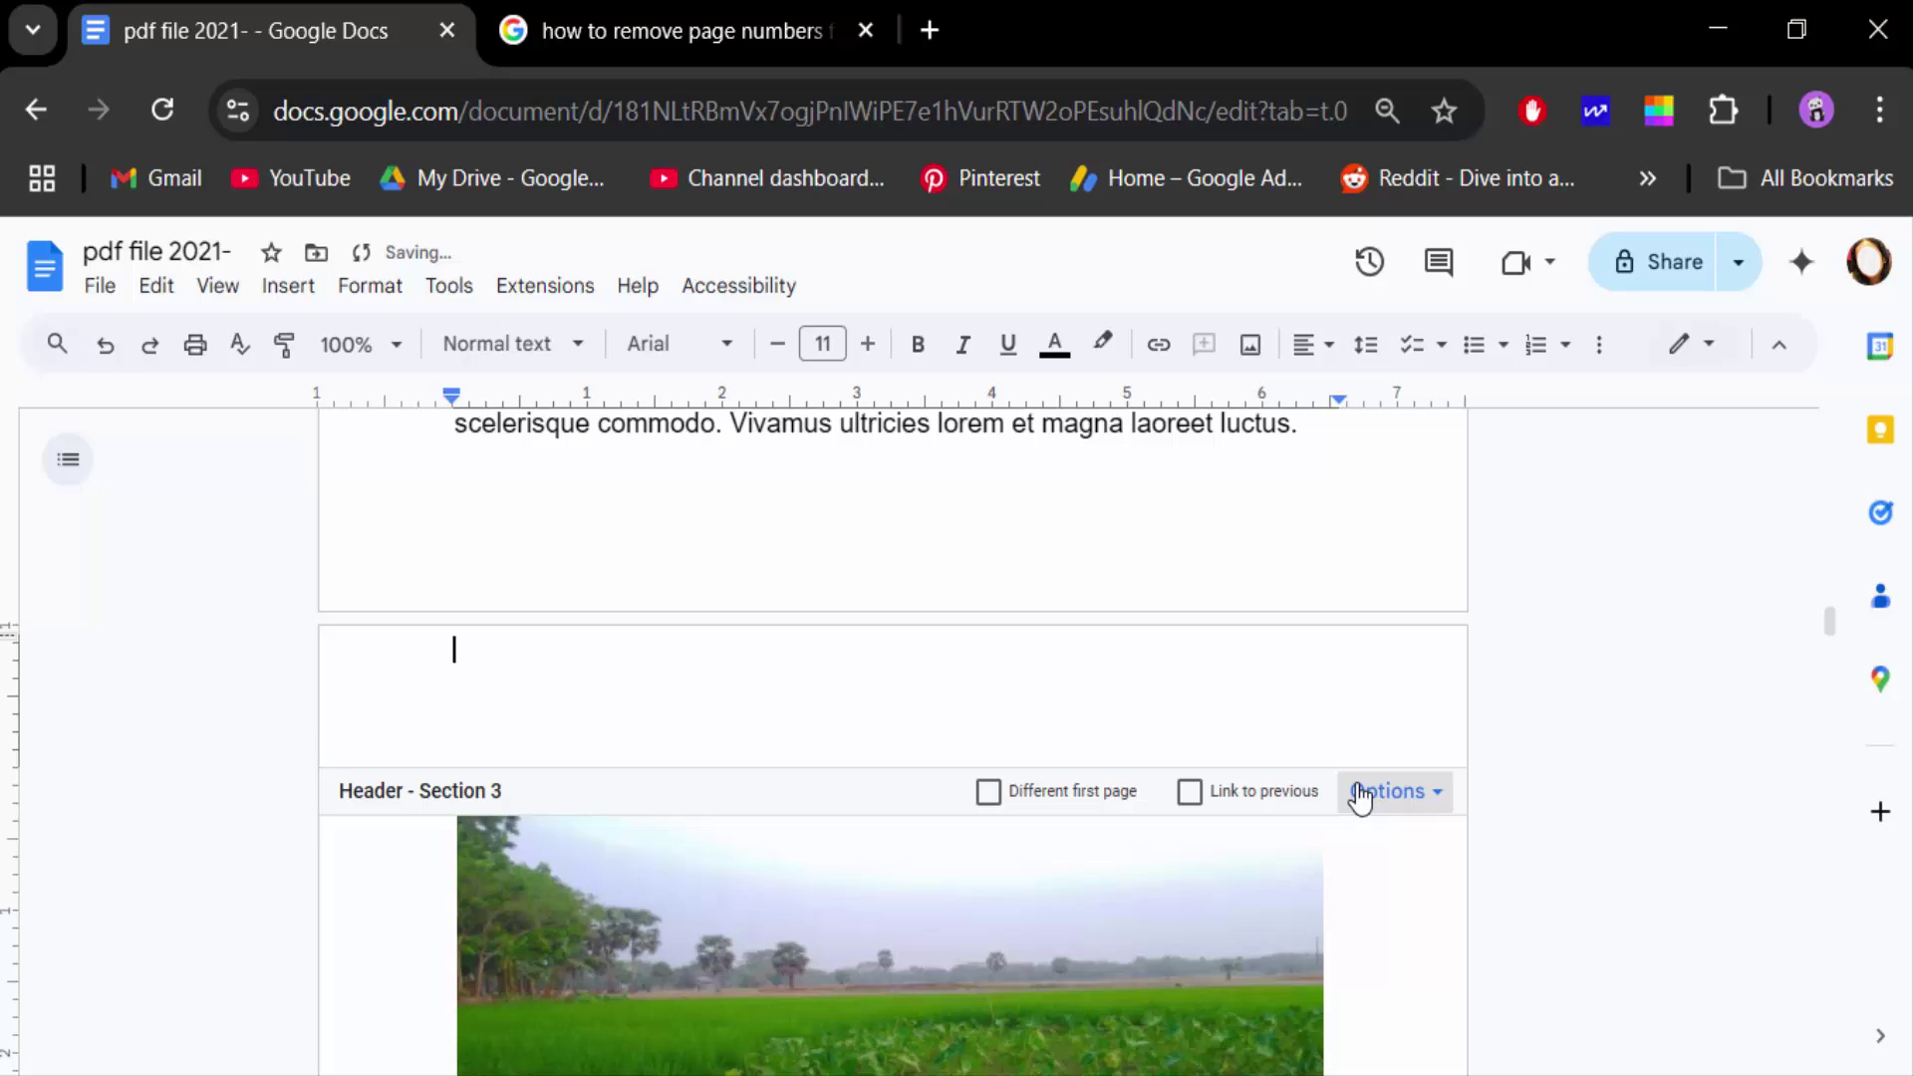
click(1385, 803)
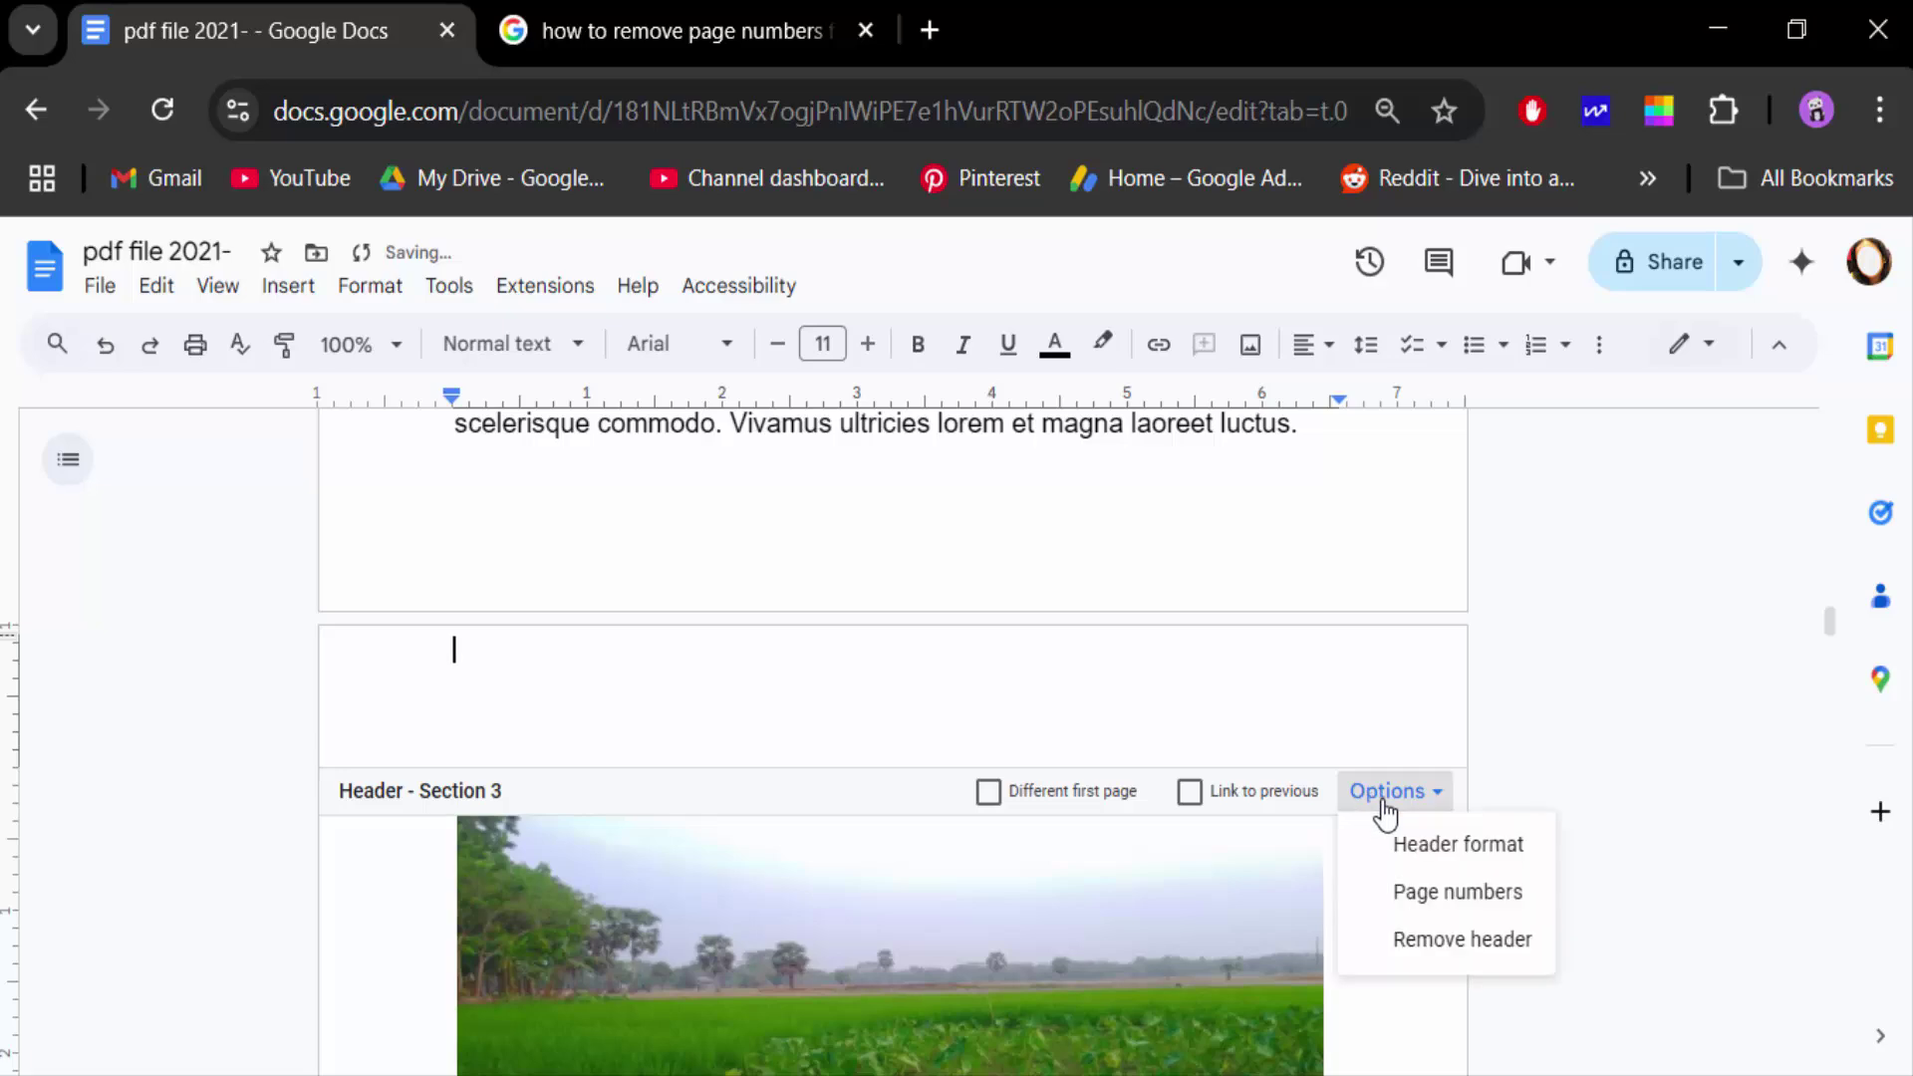
click(1422, 895)
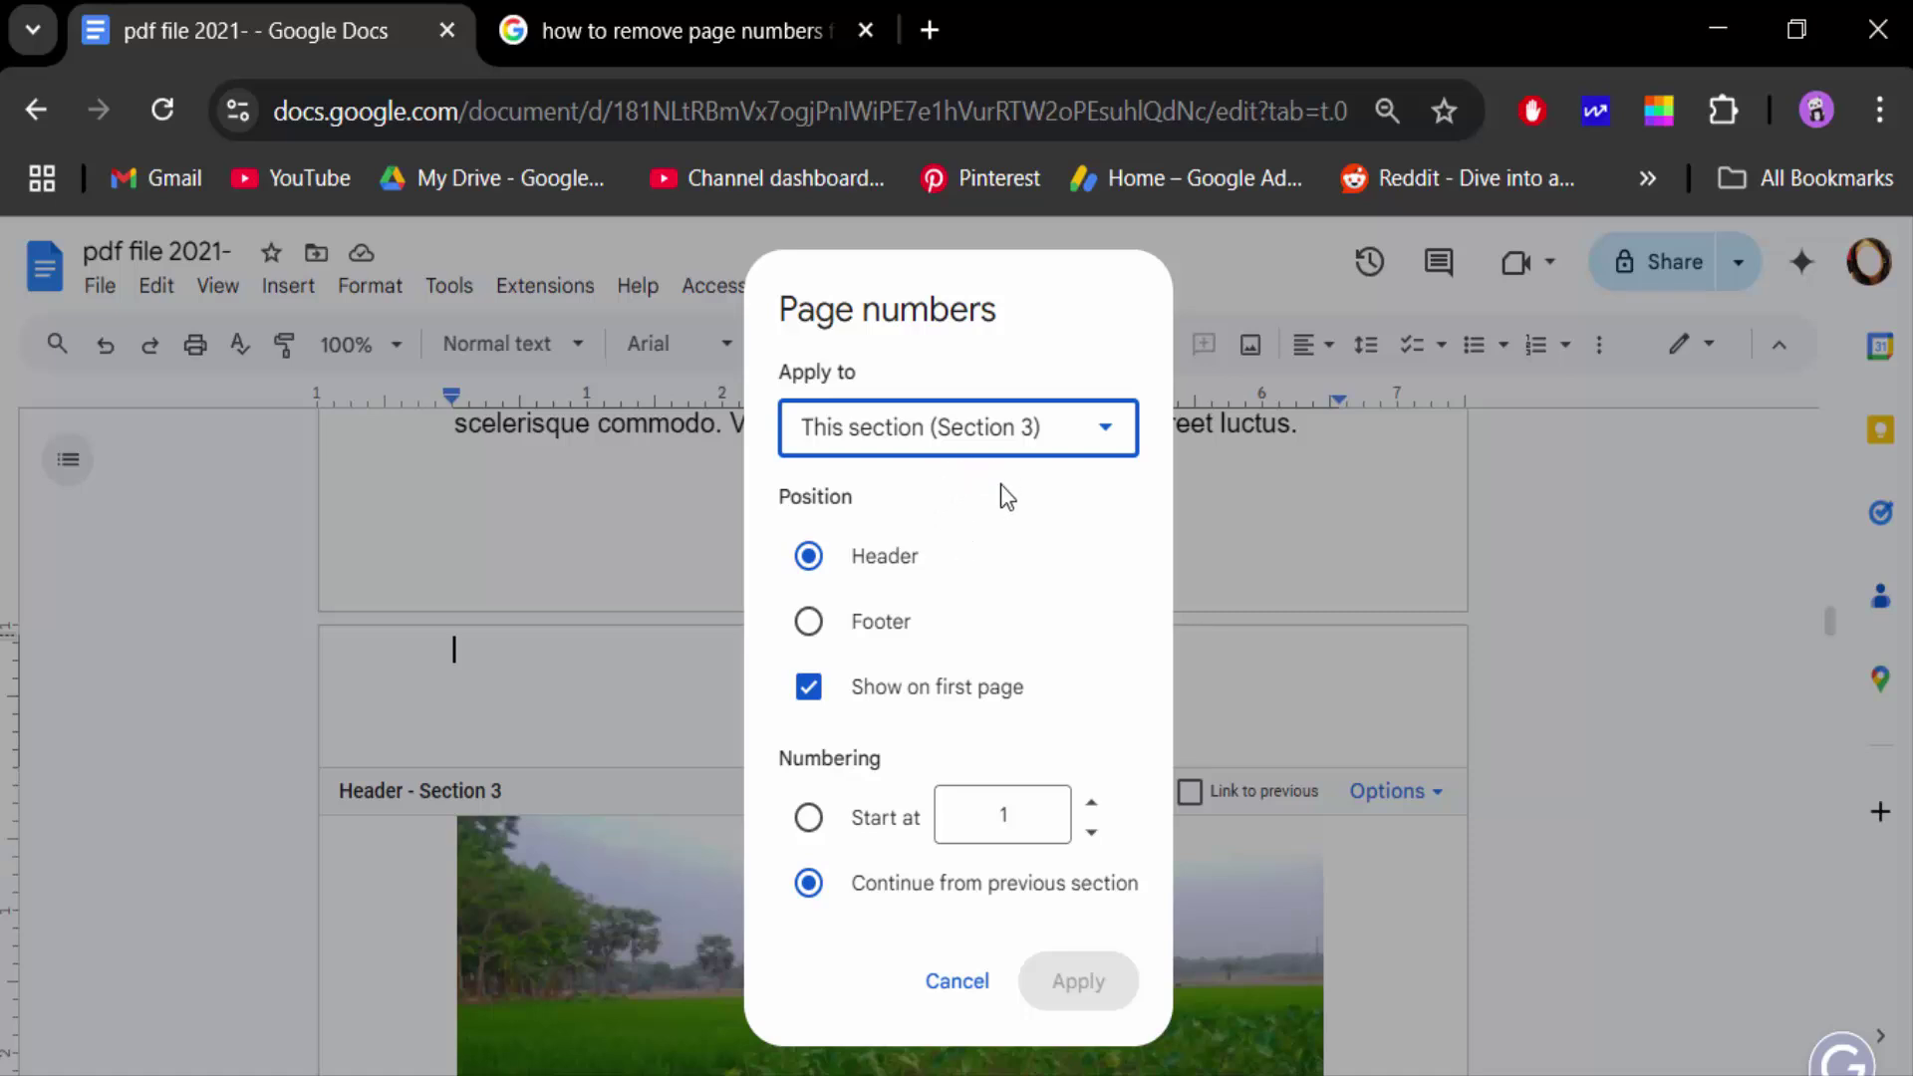
click(811, 821)
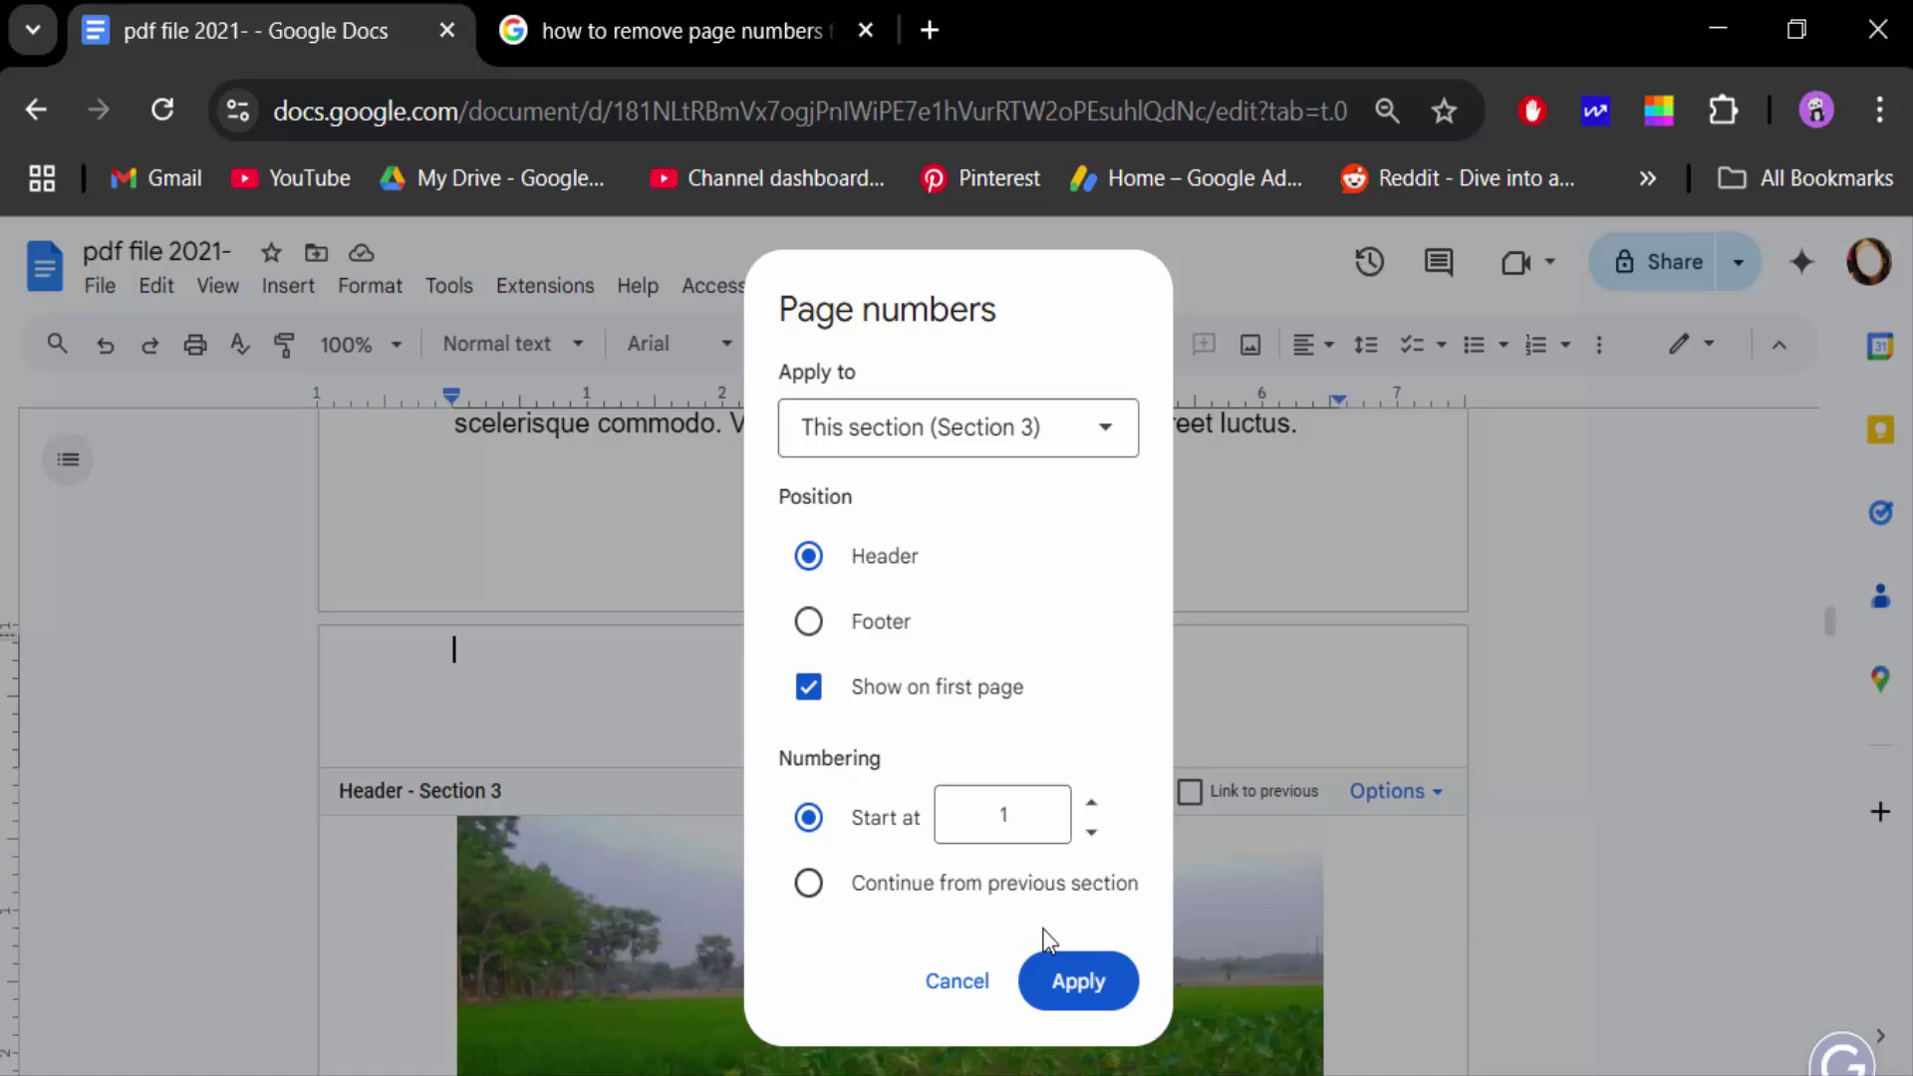
click(1076, 984)
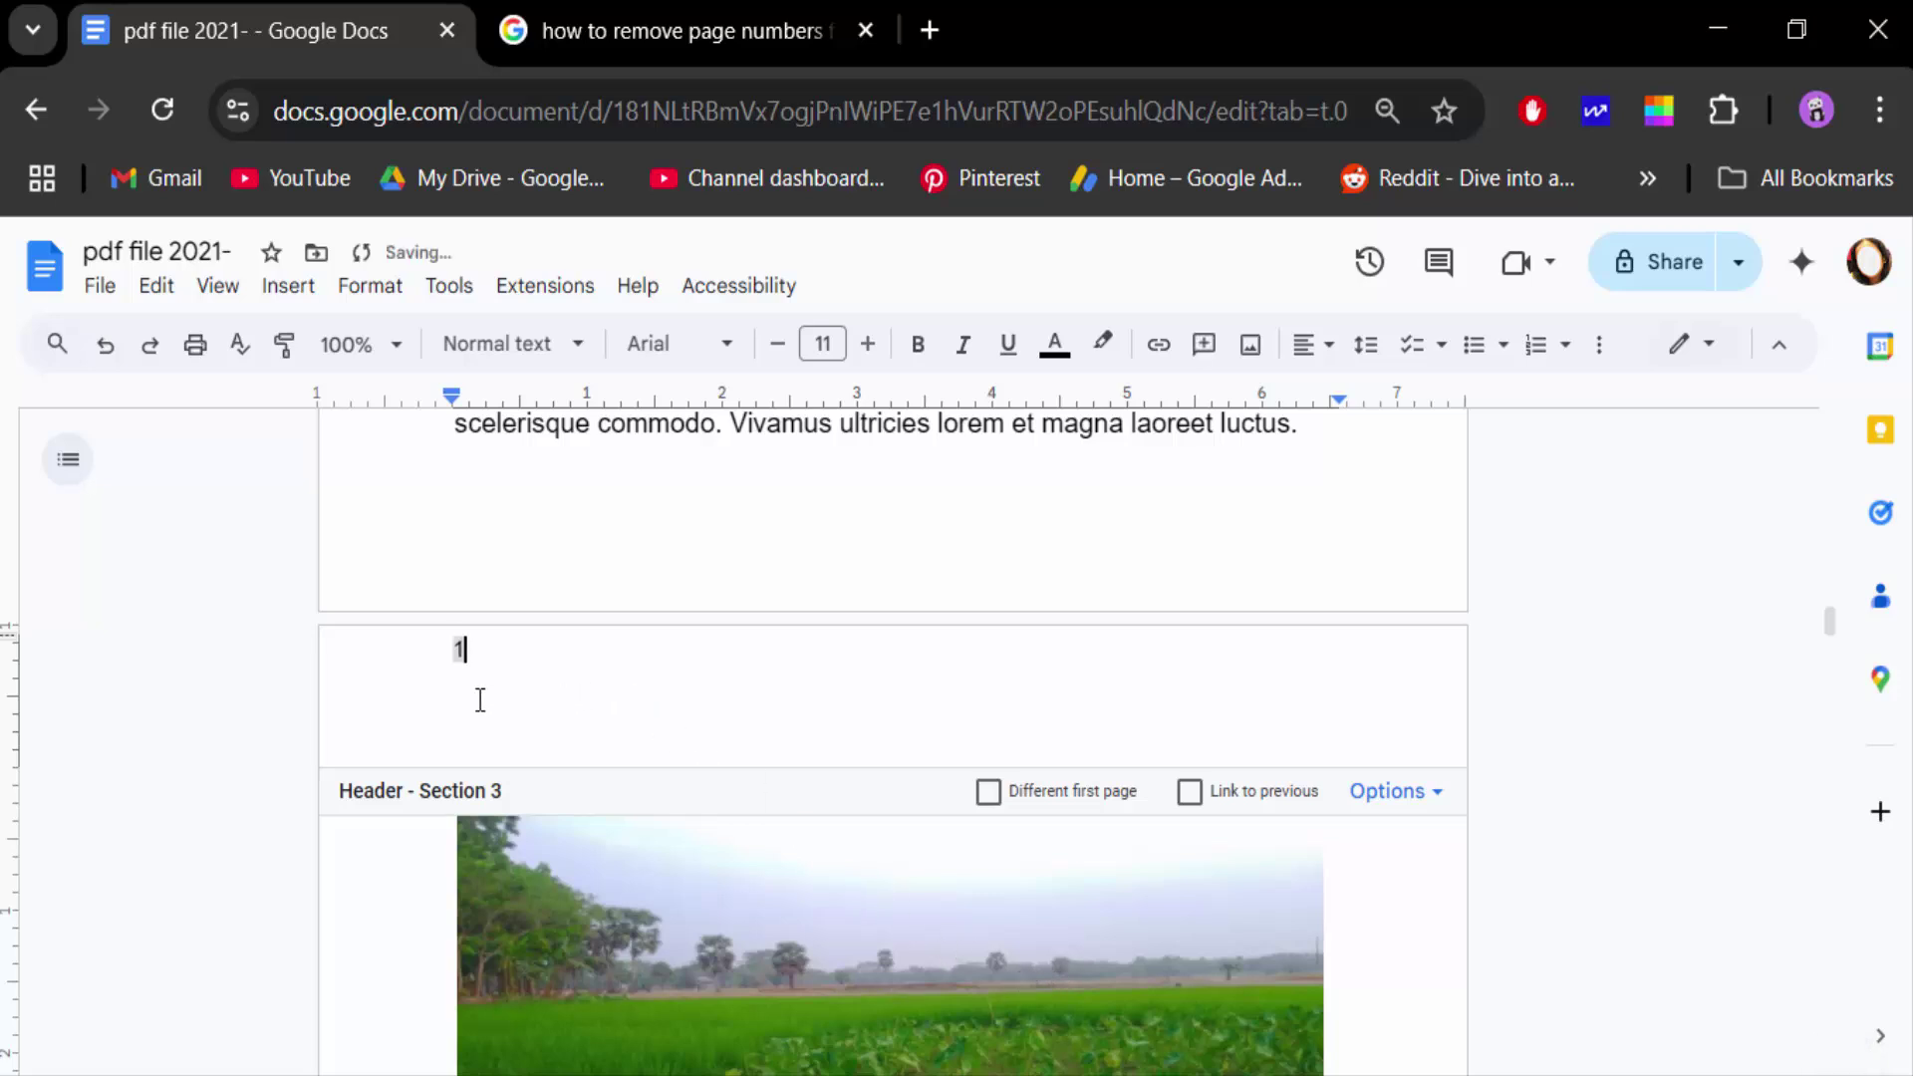
- Right-align the page number 1 in page 5's header and leave the header
click(1313, 347)
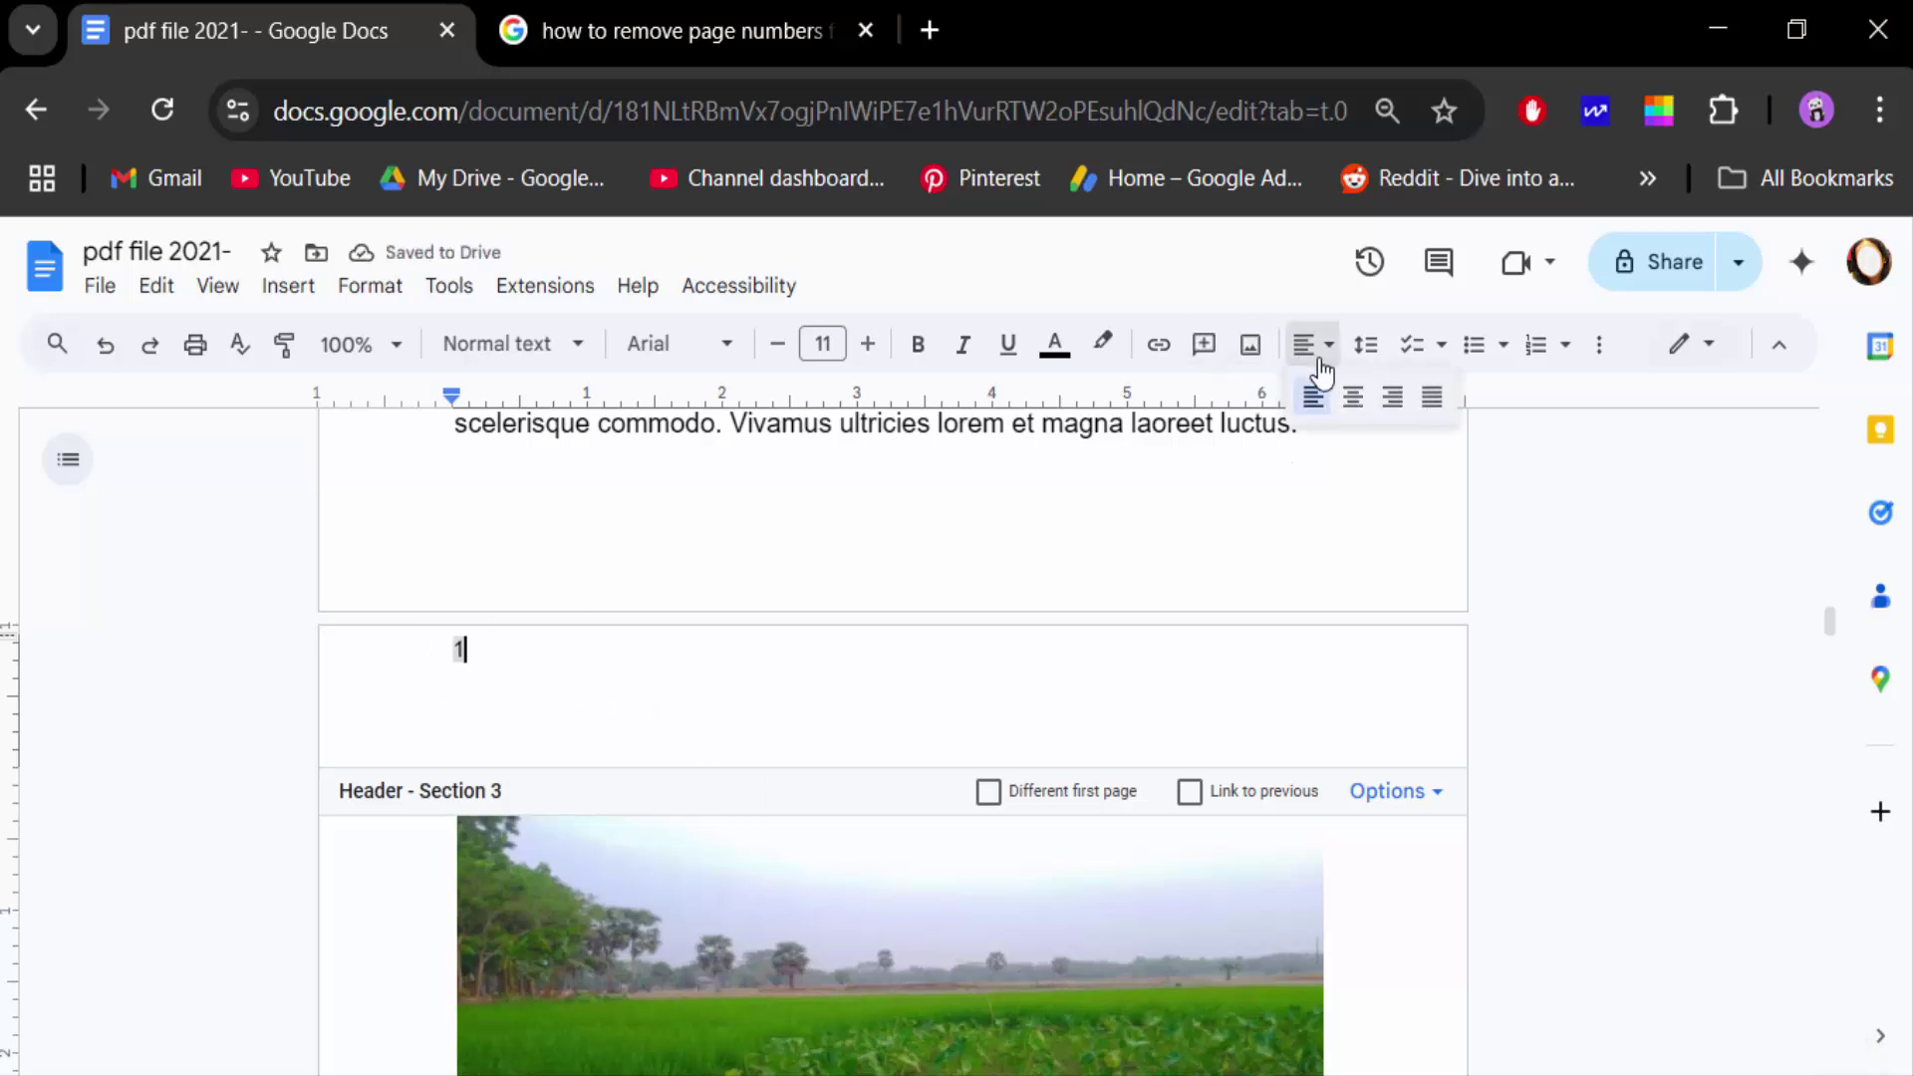
click(1394, 399)
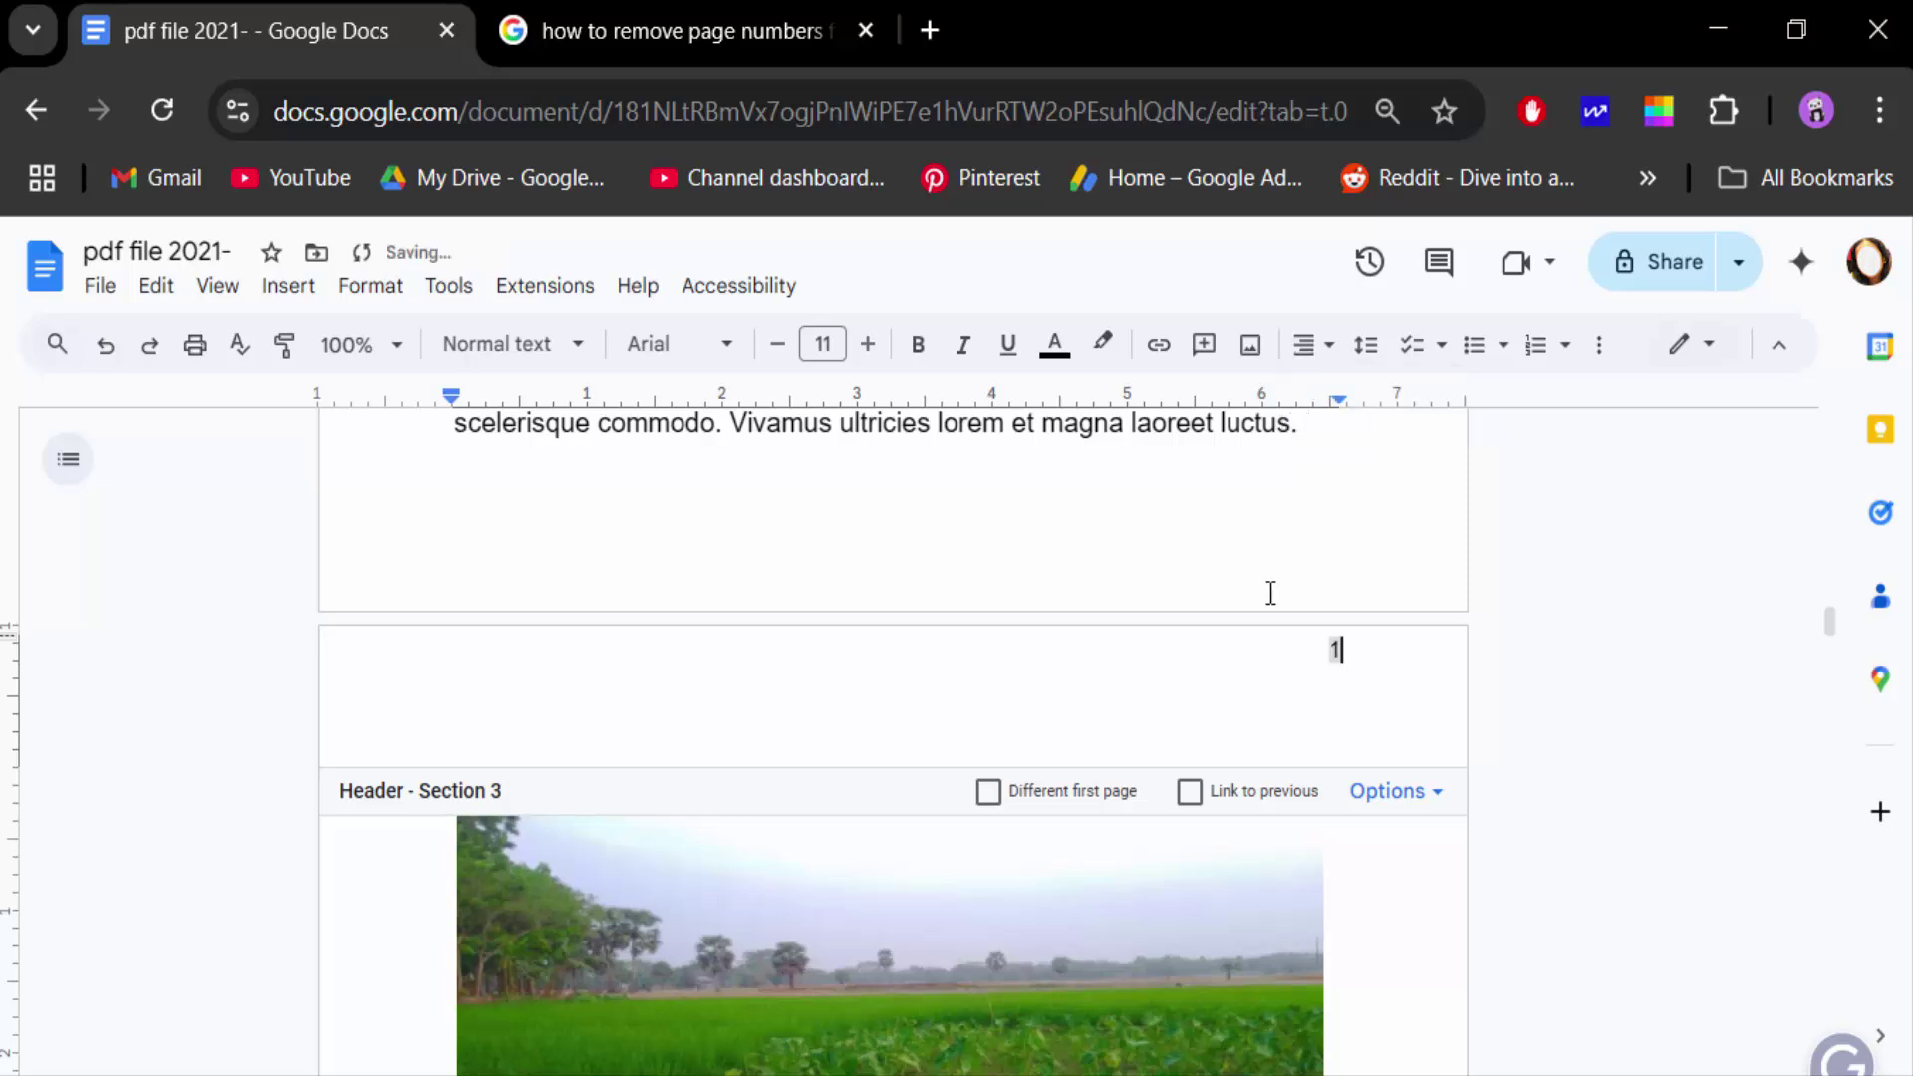
click(1528, 865)
scroll(1383, 837, up, 5)
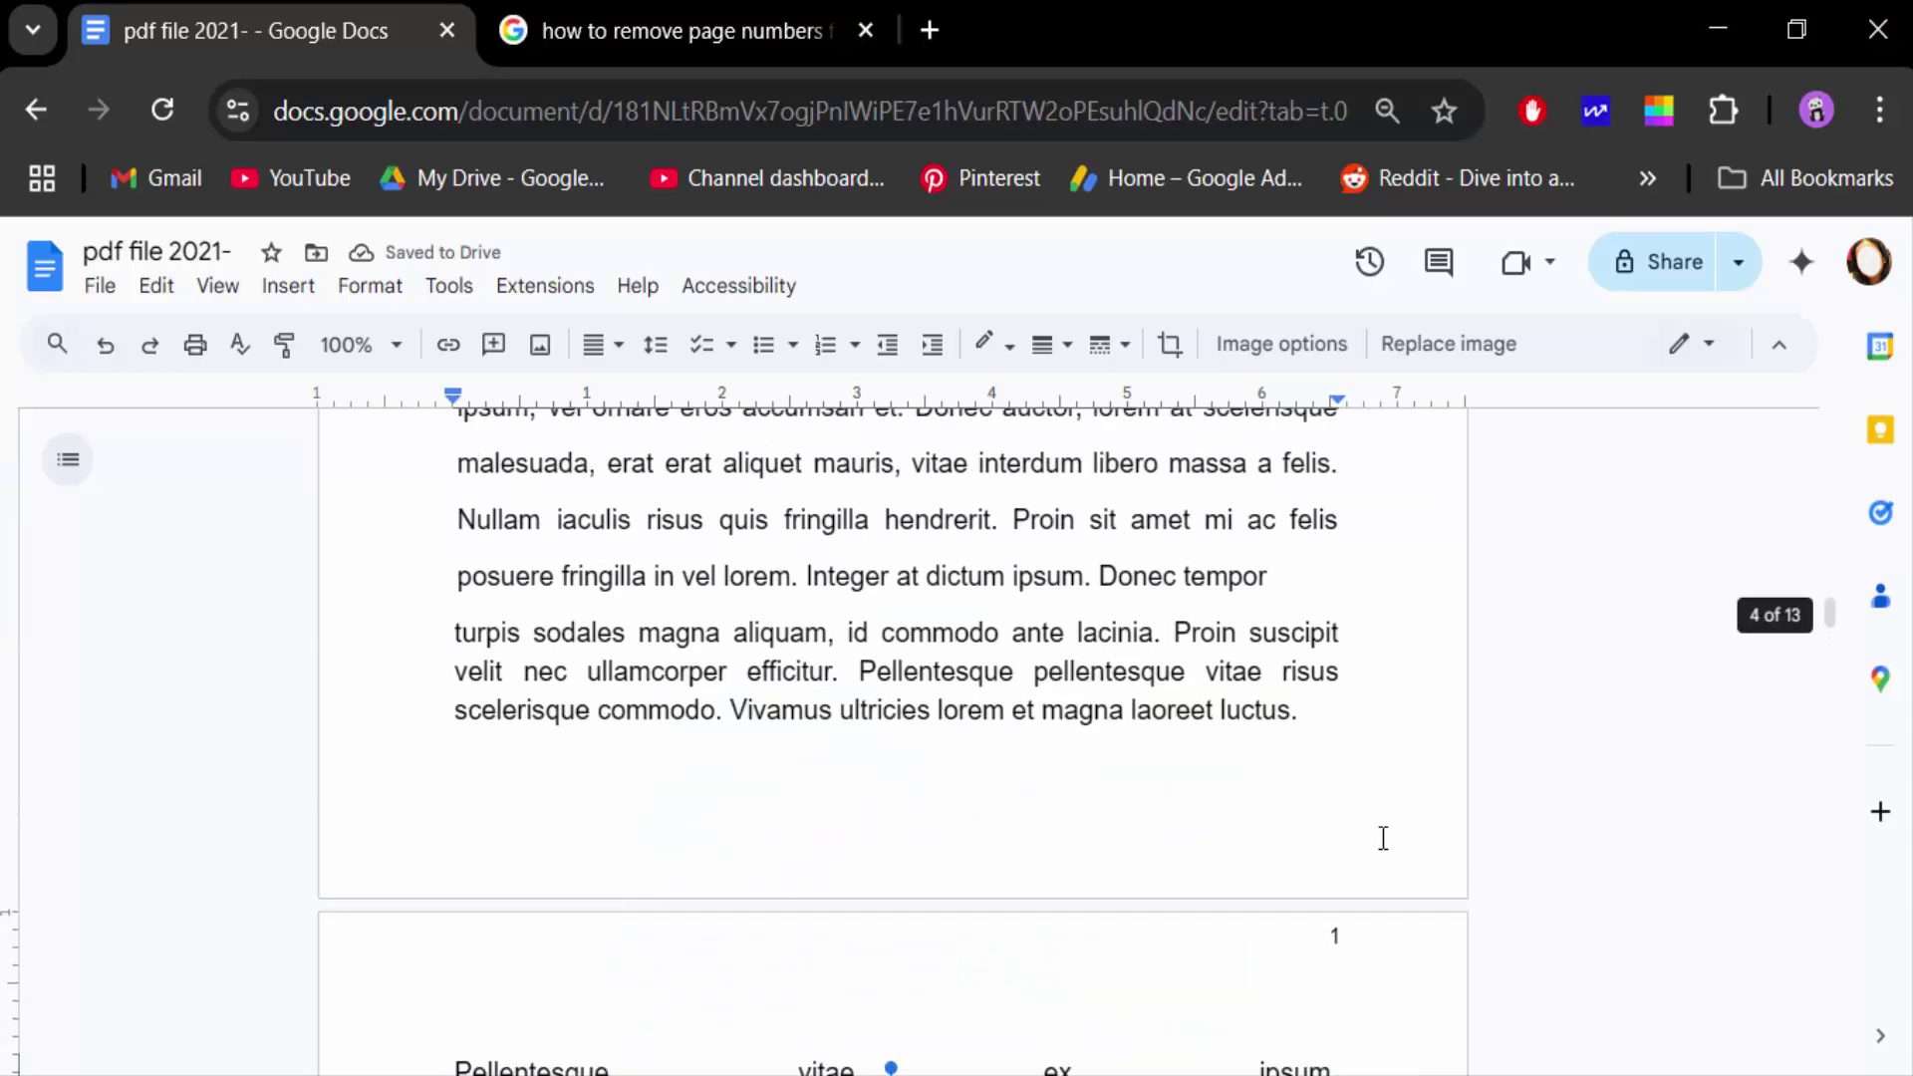
scroll(1383, 837, down, 4)
scroll(1375, 857, down, 6)
scroll(1372, 857, down, 6)
scroll(1372, 857, down, 3)
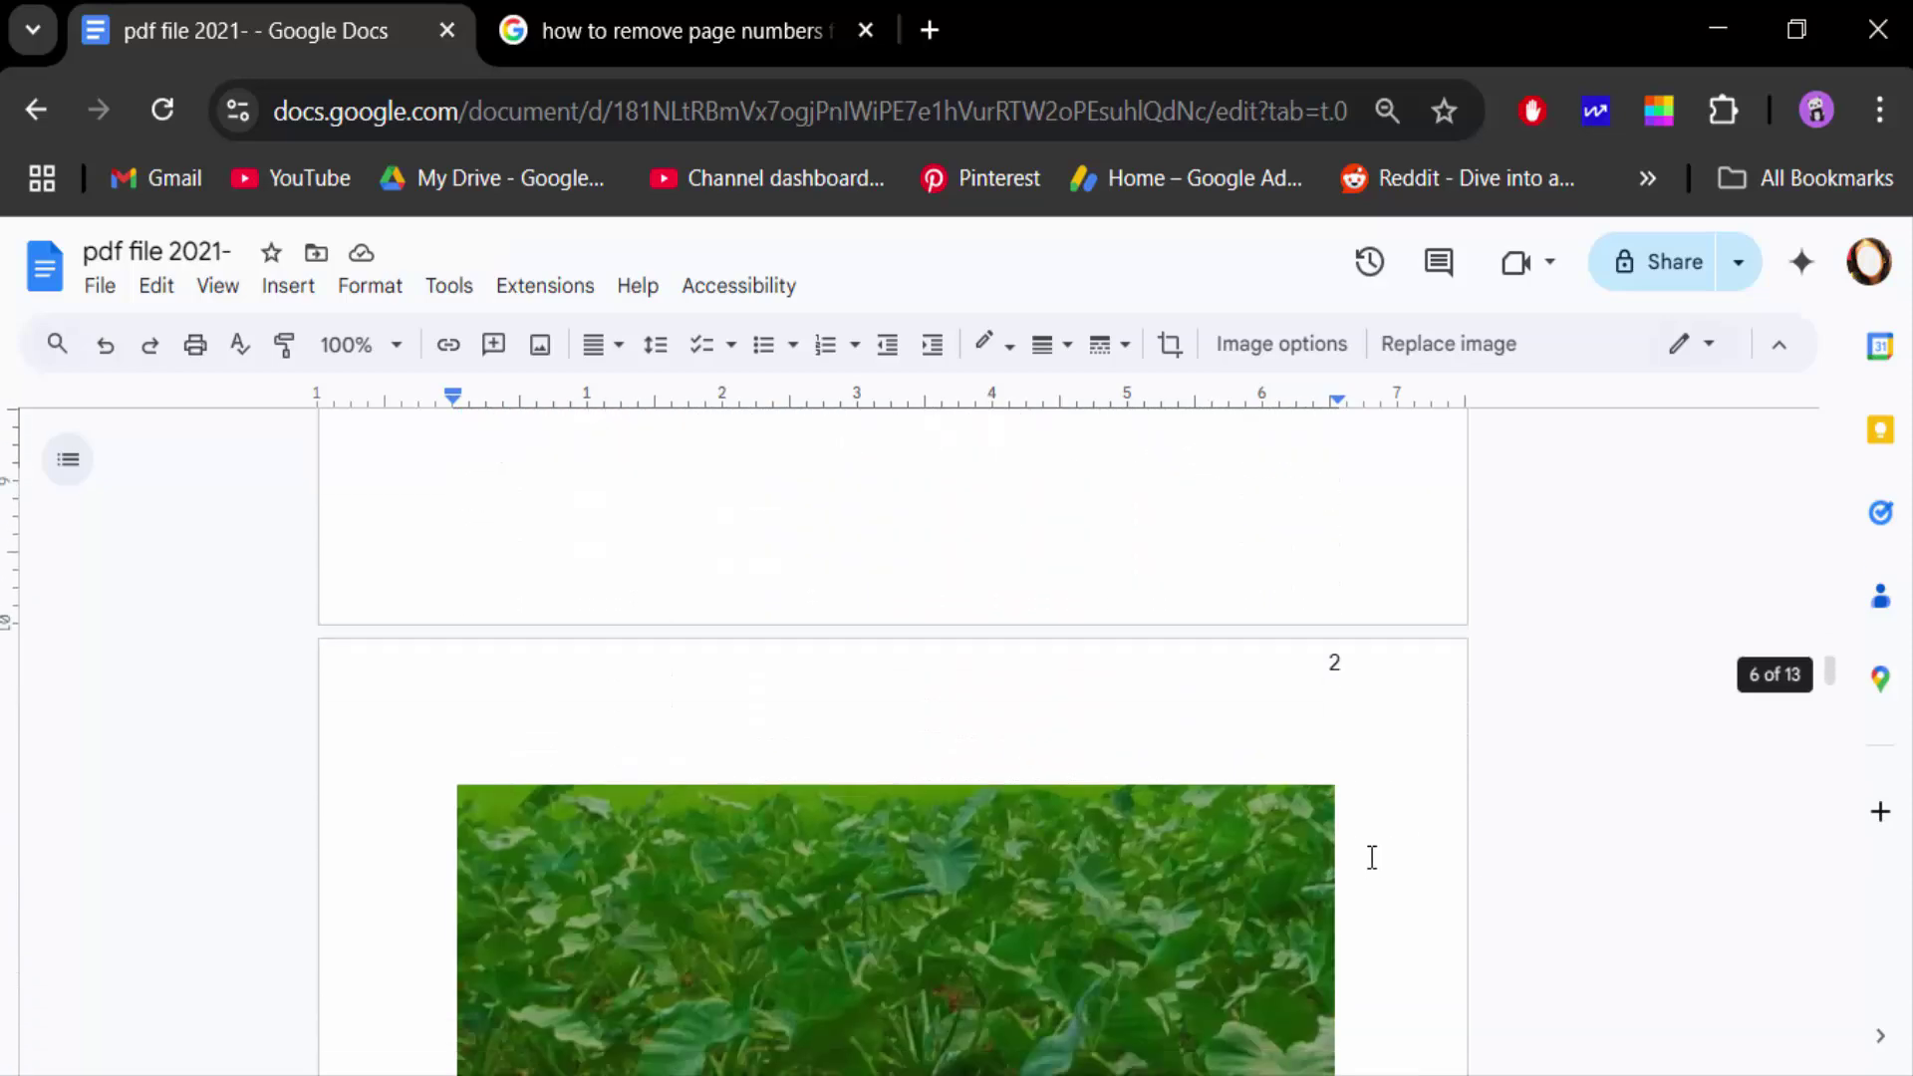
scroll(1373, 857, down, 7)
scroll(1372, 857, down, 7)
scroll(1368, 859, up, 2)
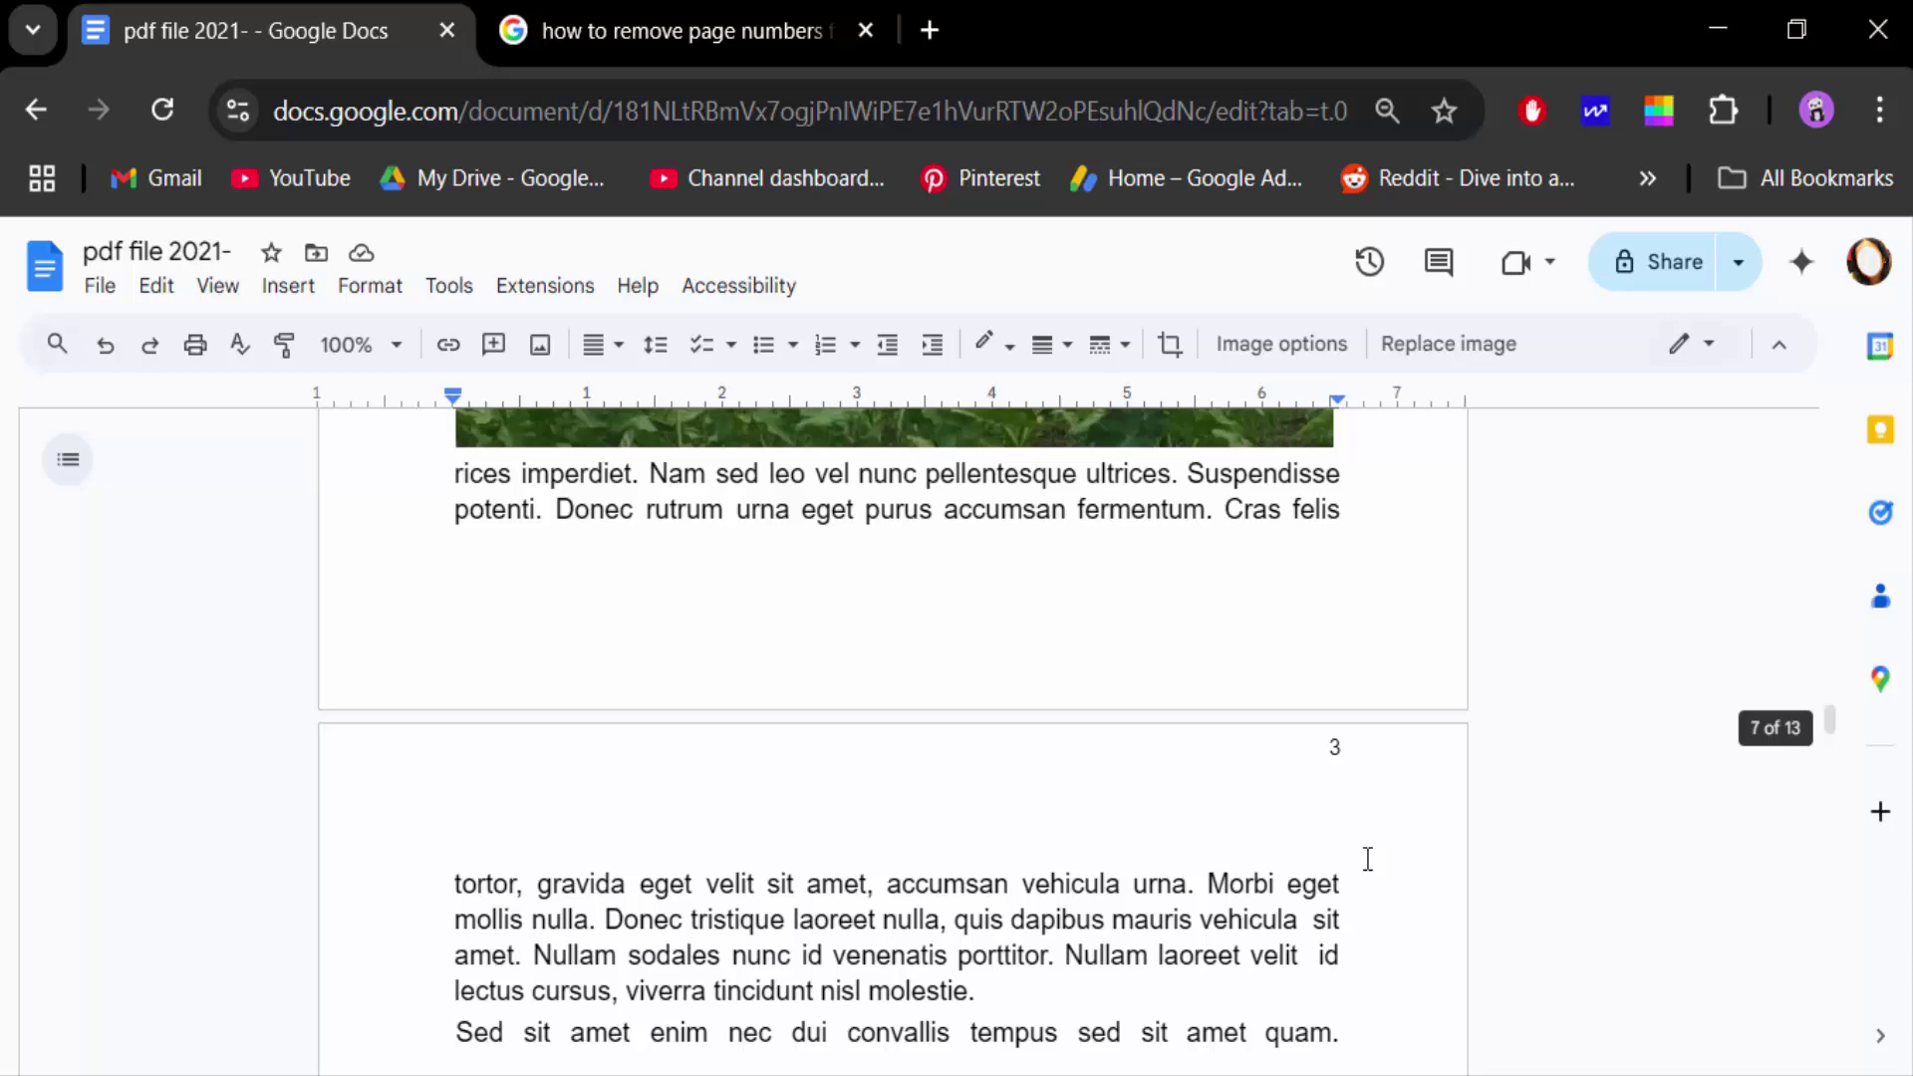
scroll(1368, 859, up, 5)
scroll(1368, 858, up, 6)
scroll(1368, 859, down, 8)
scroll(1368, 859, up, 5)
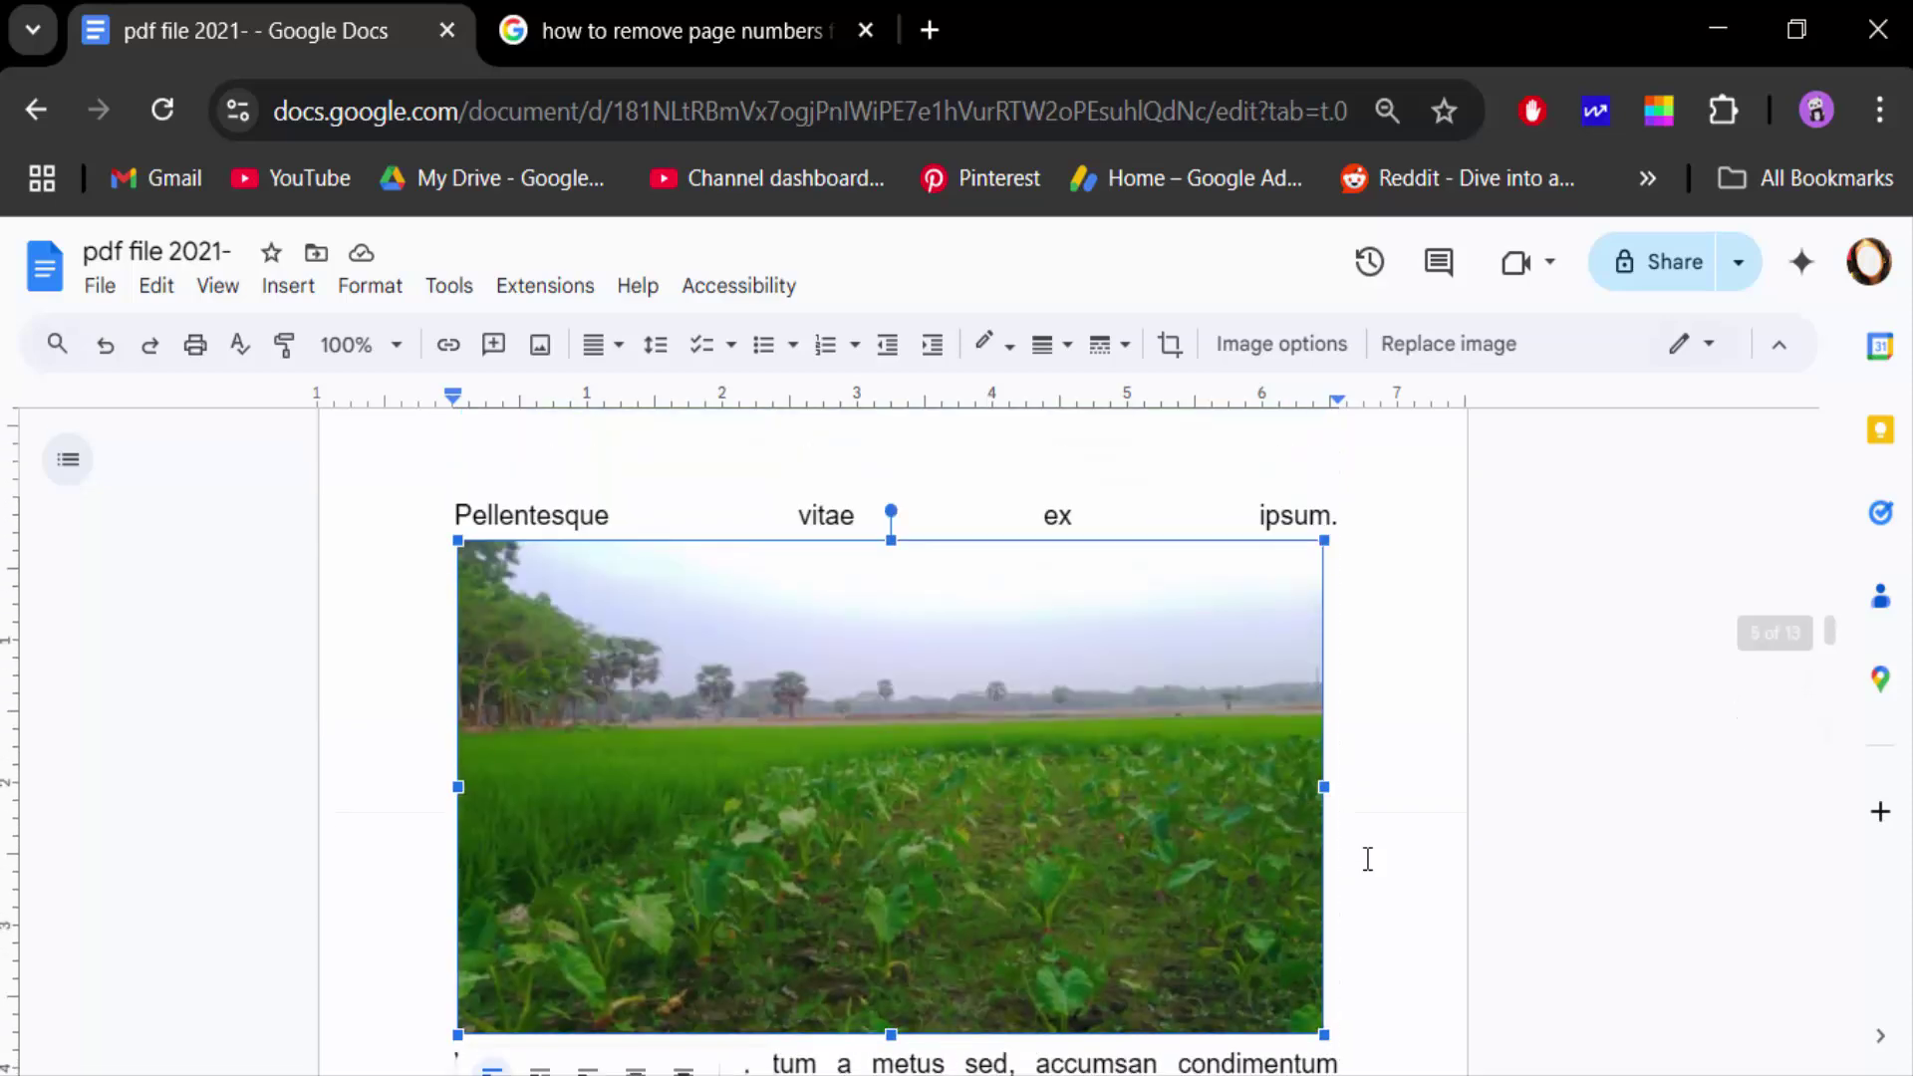
scroll(1368, 859, up, 4)
scroll(1366, 858, up, 4)
scroll(1367, 858, up, 5)
scroll(1355, 797, up, 4)
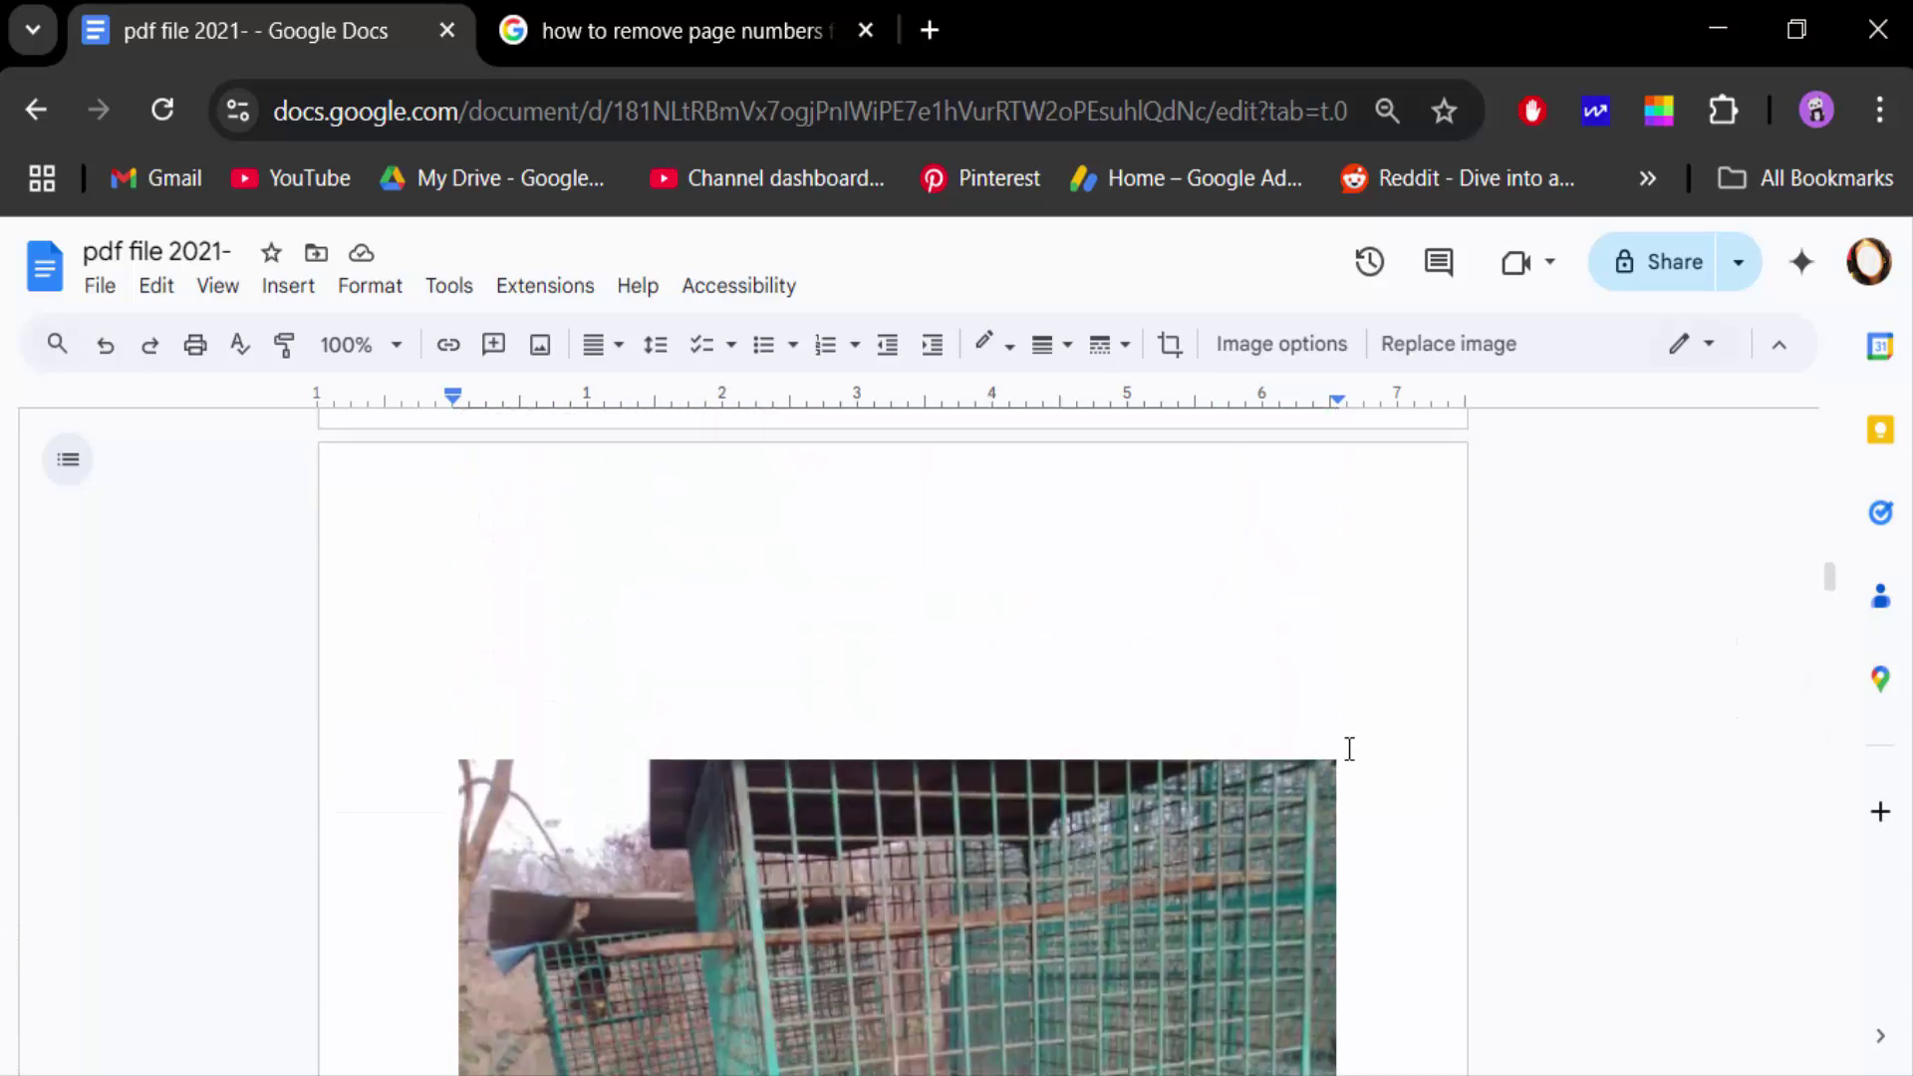
scroll(1349, 748, up, 1)
scroll(1345, 697, up, 2)
click(1373, 842)
scroll(1373, 842, down, 5)
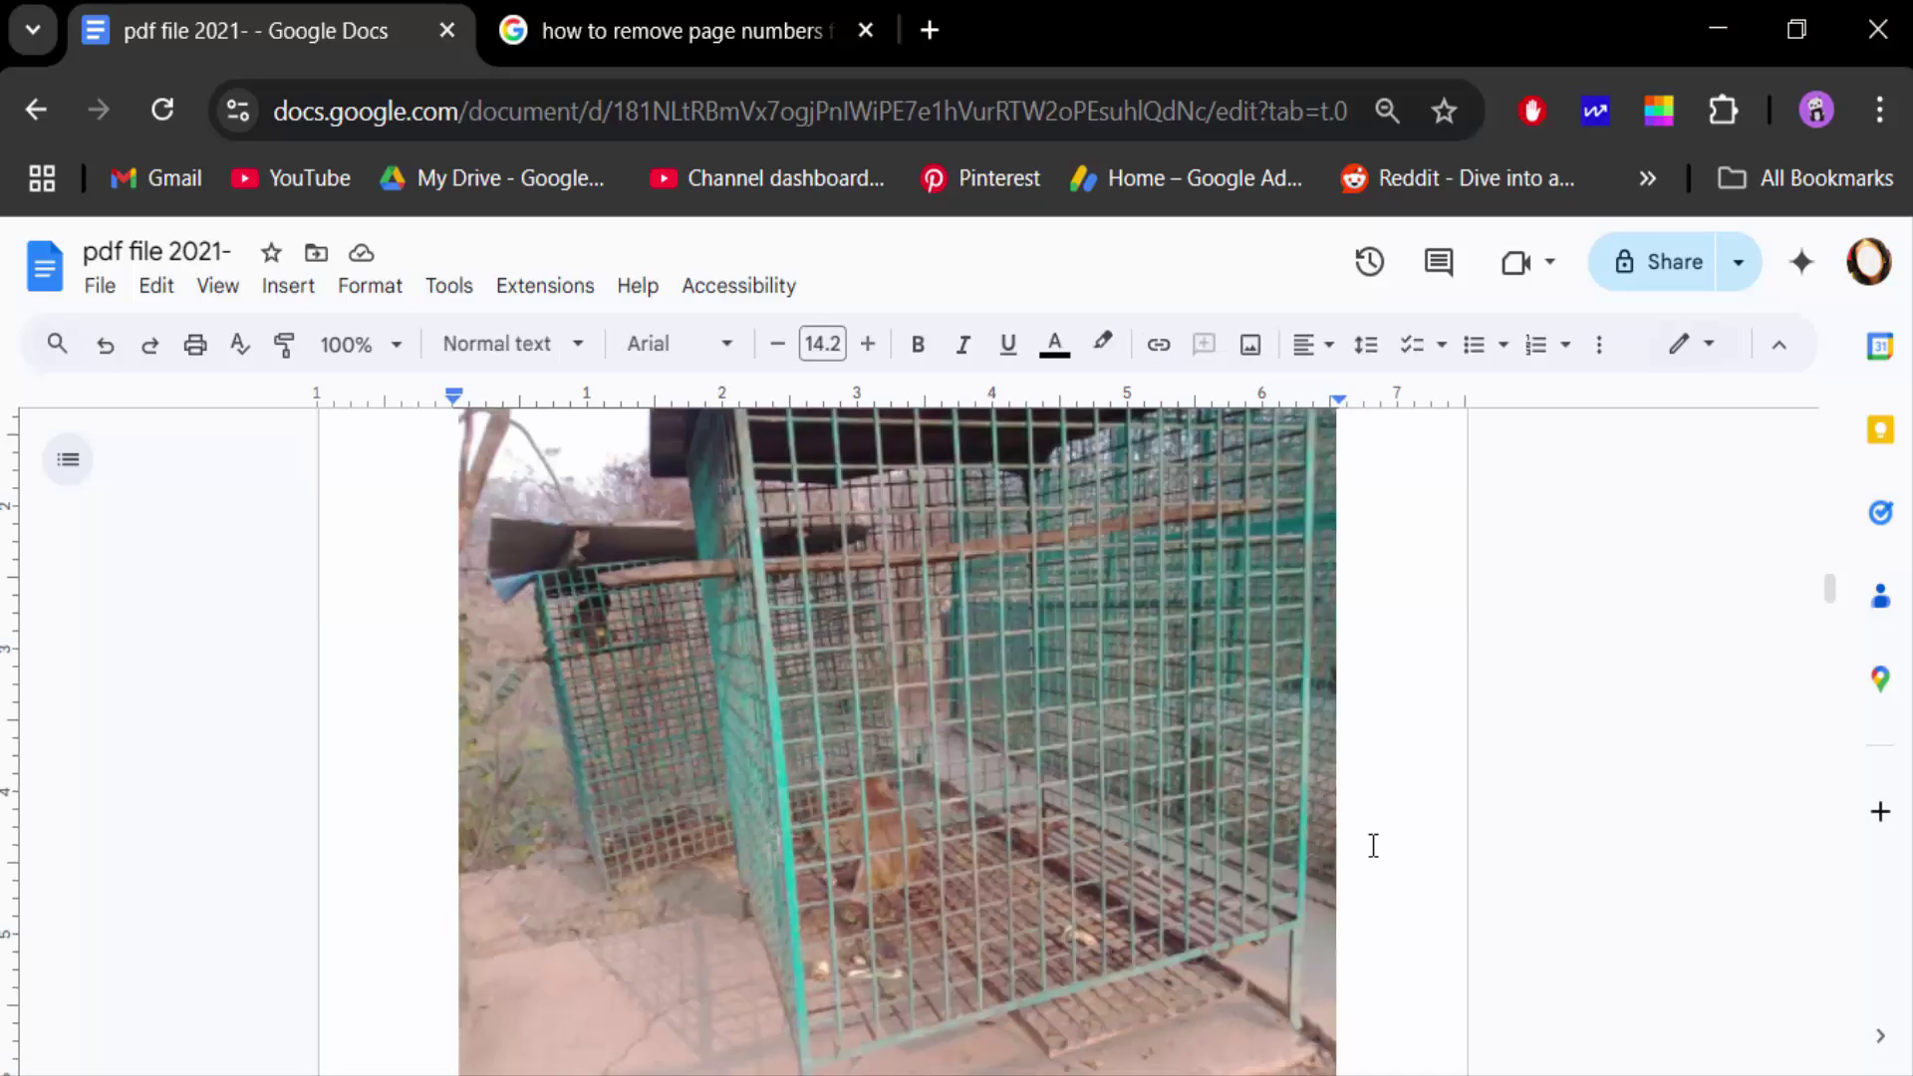
scroll(1373, 842, down, 8)
scroll(1373, 842, down, 2)
scroll(1373, 847, up, 7)
scroll(1373, 849, up, 8)
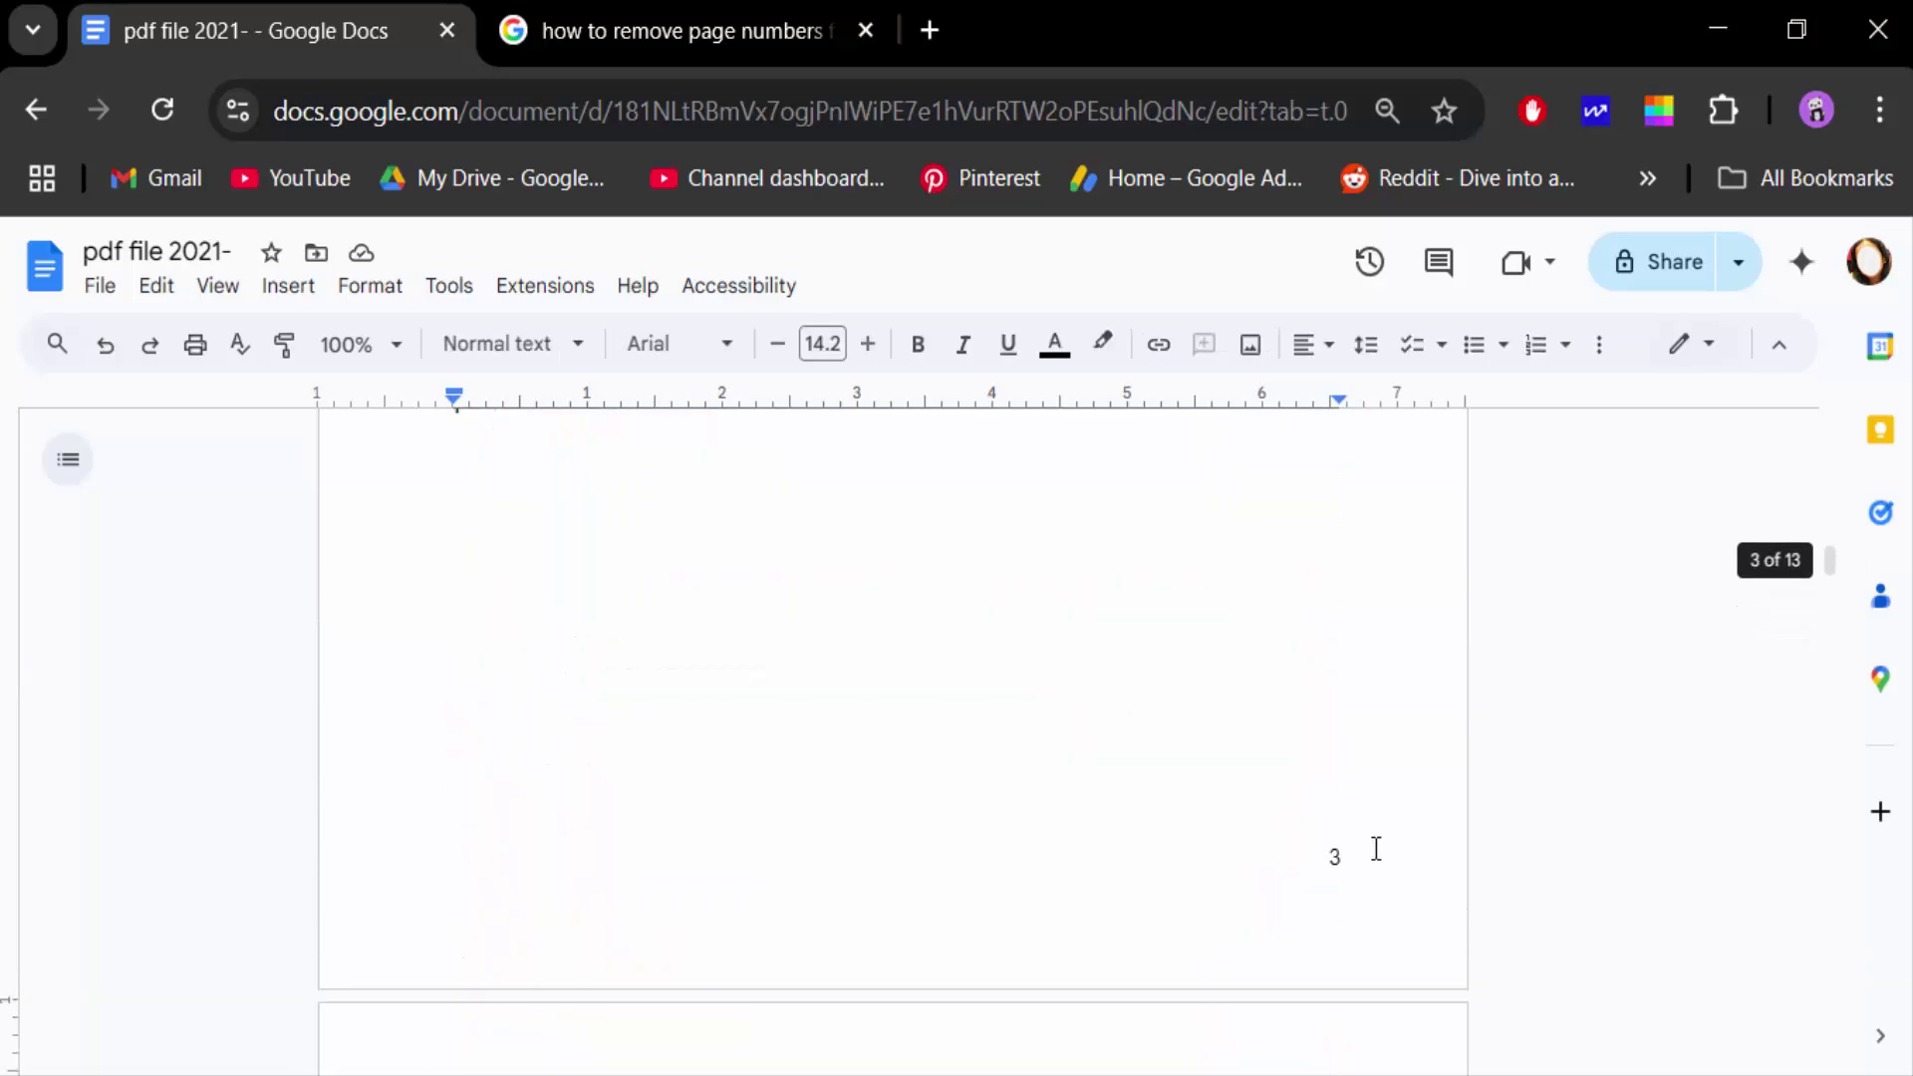
scroll(1375, 850, up, 4)
scroll(1372, 917, down, 2)
scroll(1370, 999, down, 5)
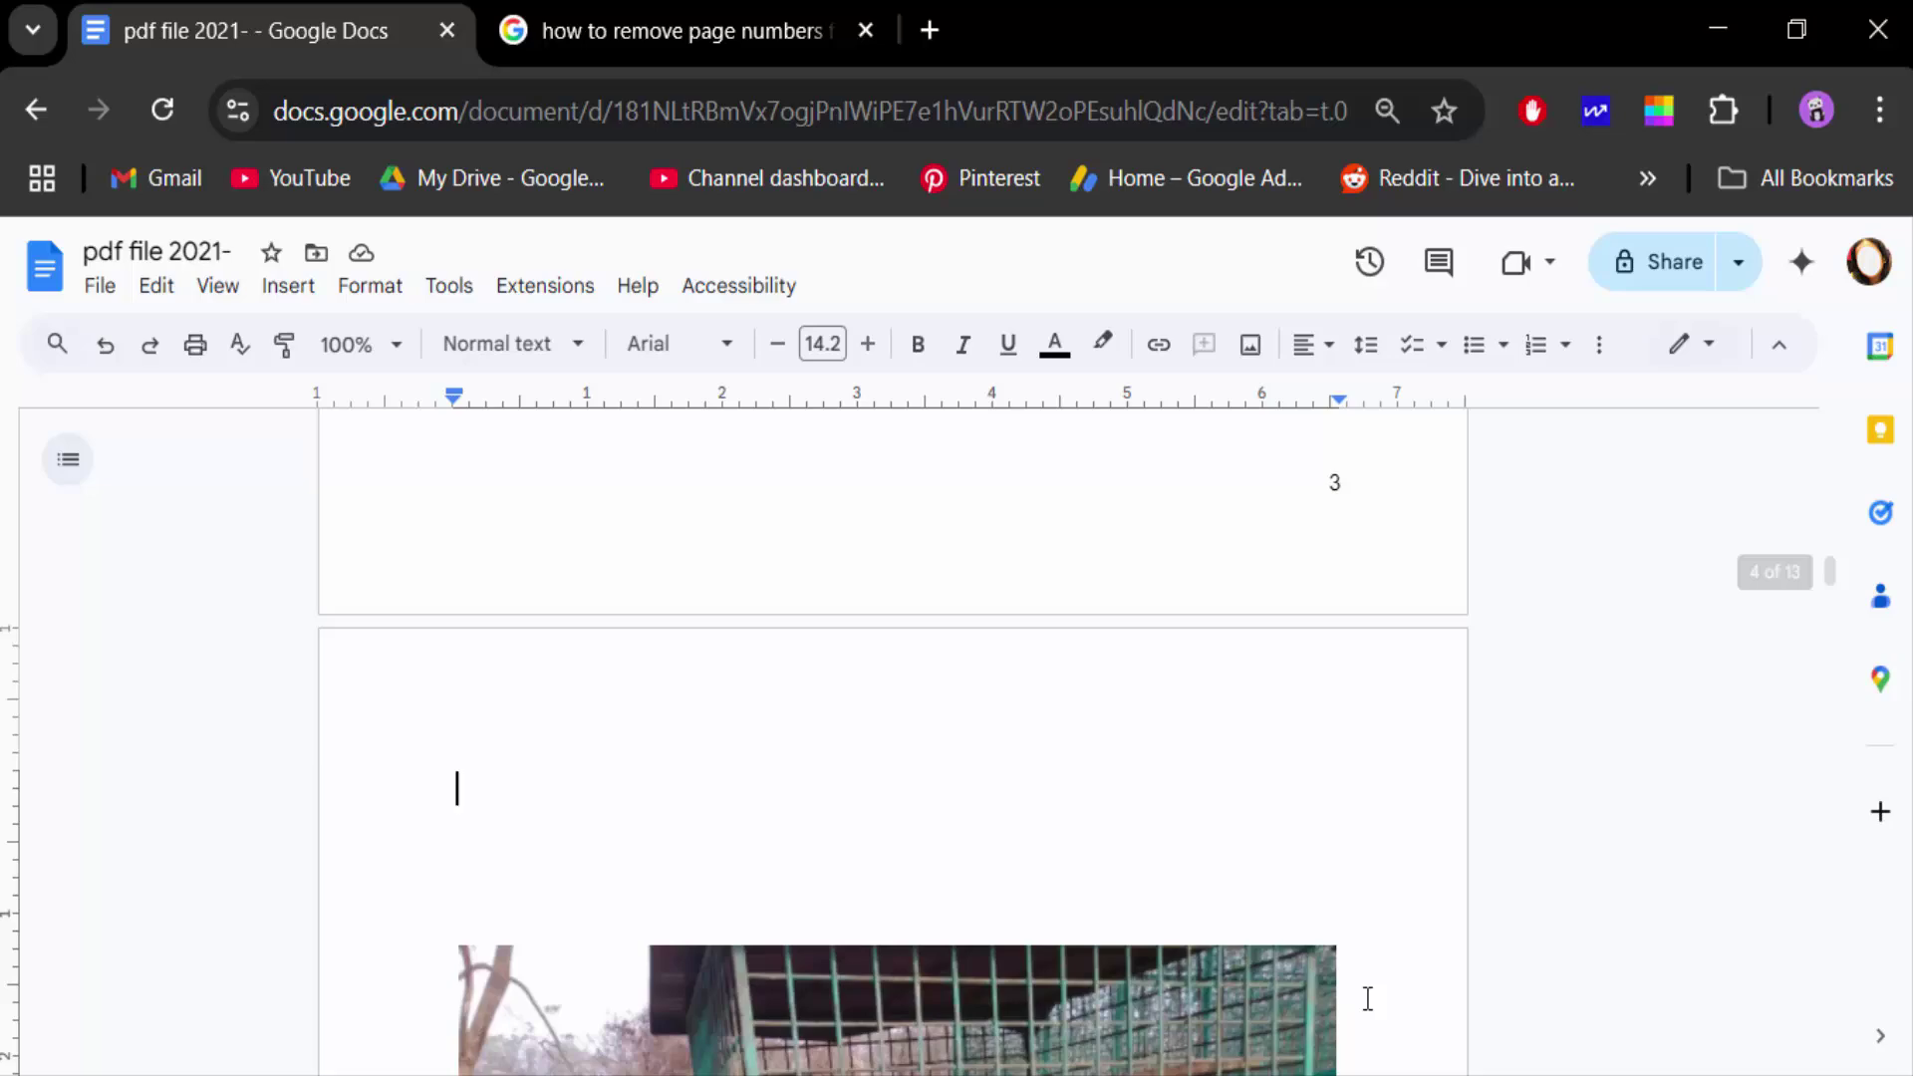
scroll(1408, 829, down, 3)
scroll(1409, 833, down, 4)
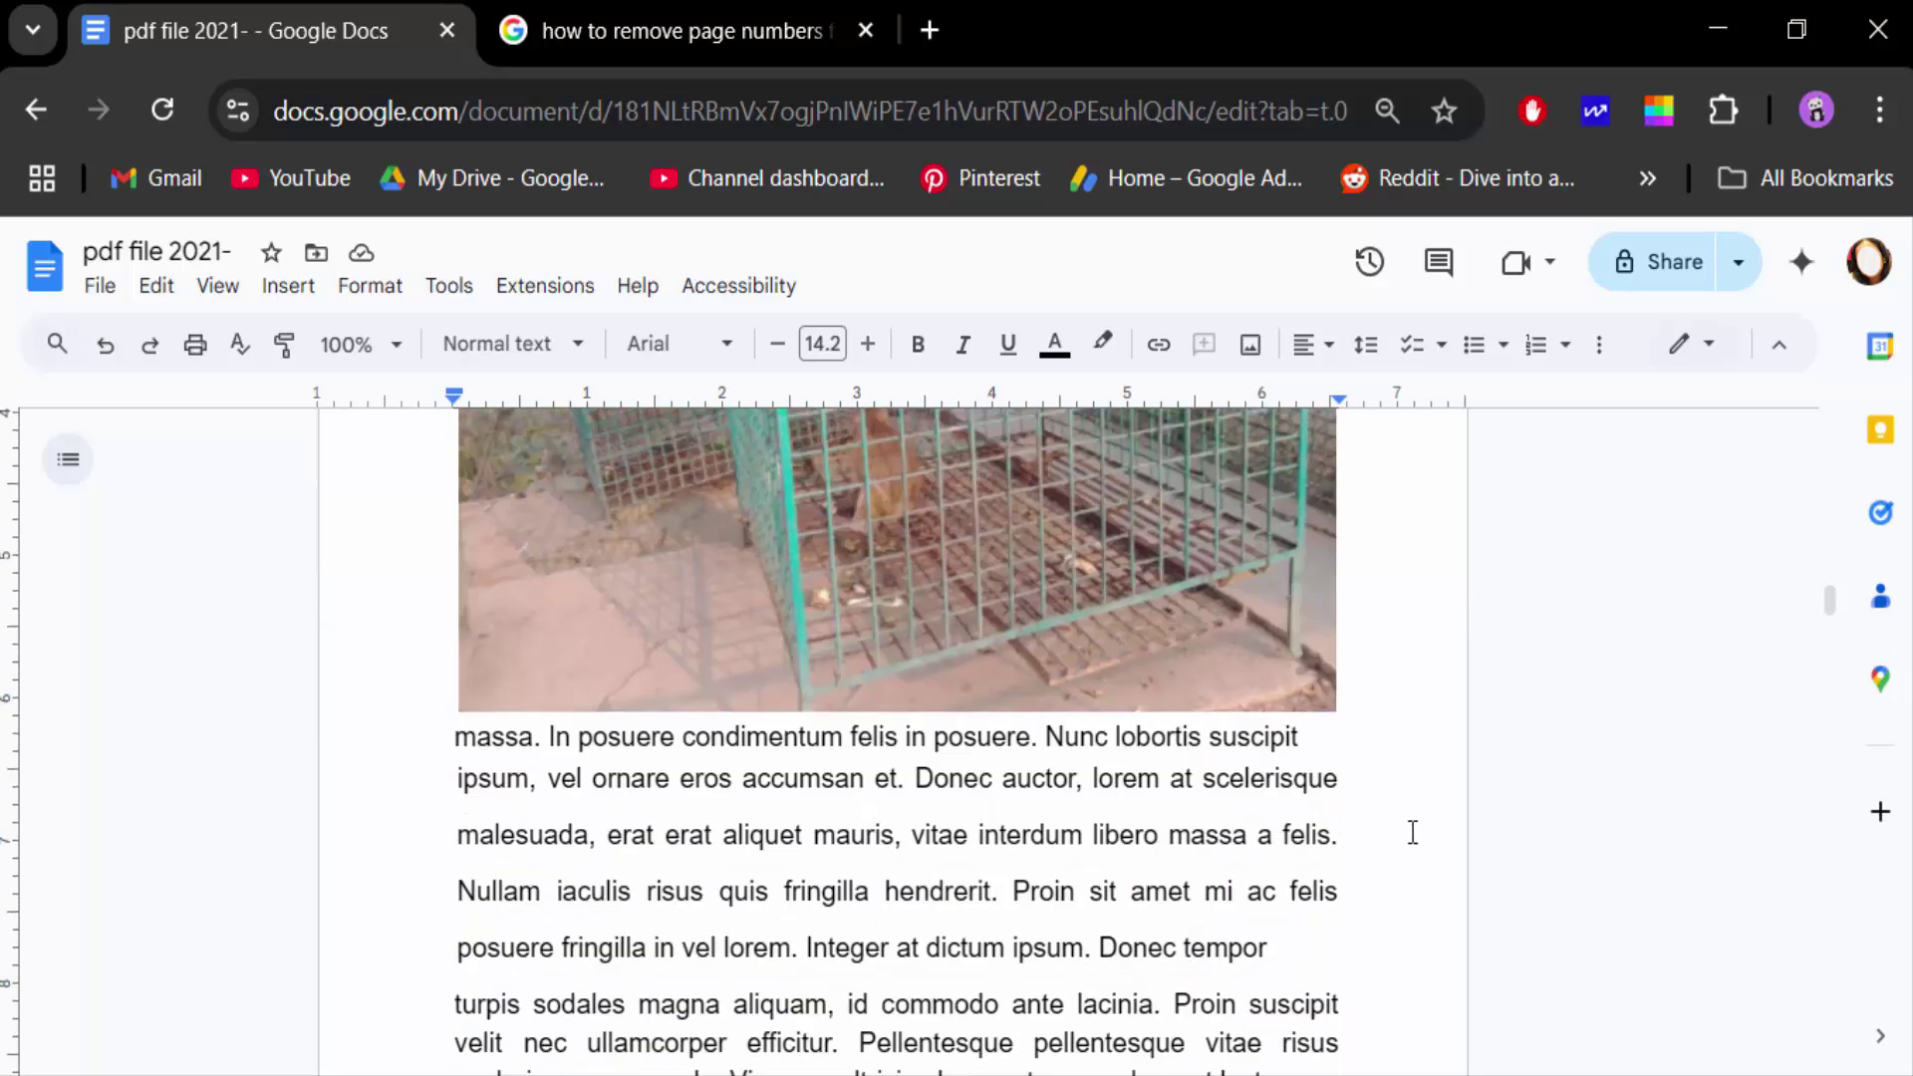
scroll(1409, 833, down, 1)
scroll(1409, 833, down, 3)
scroll(1409, 833, down, 1)
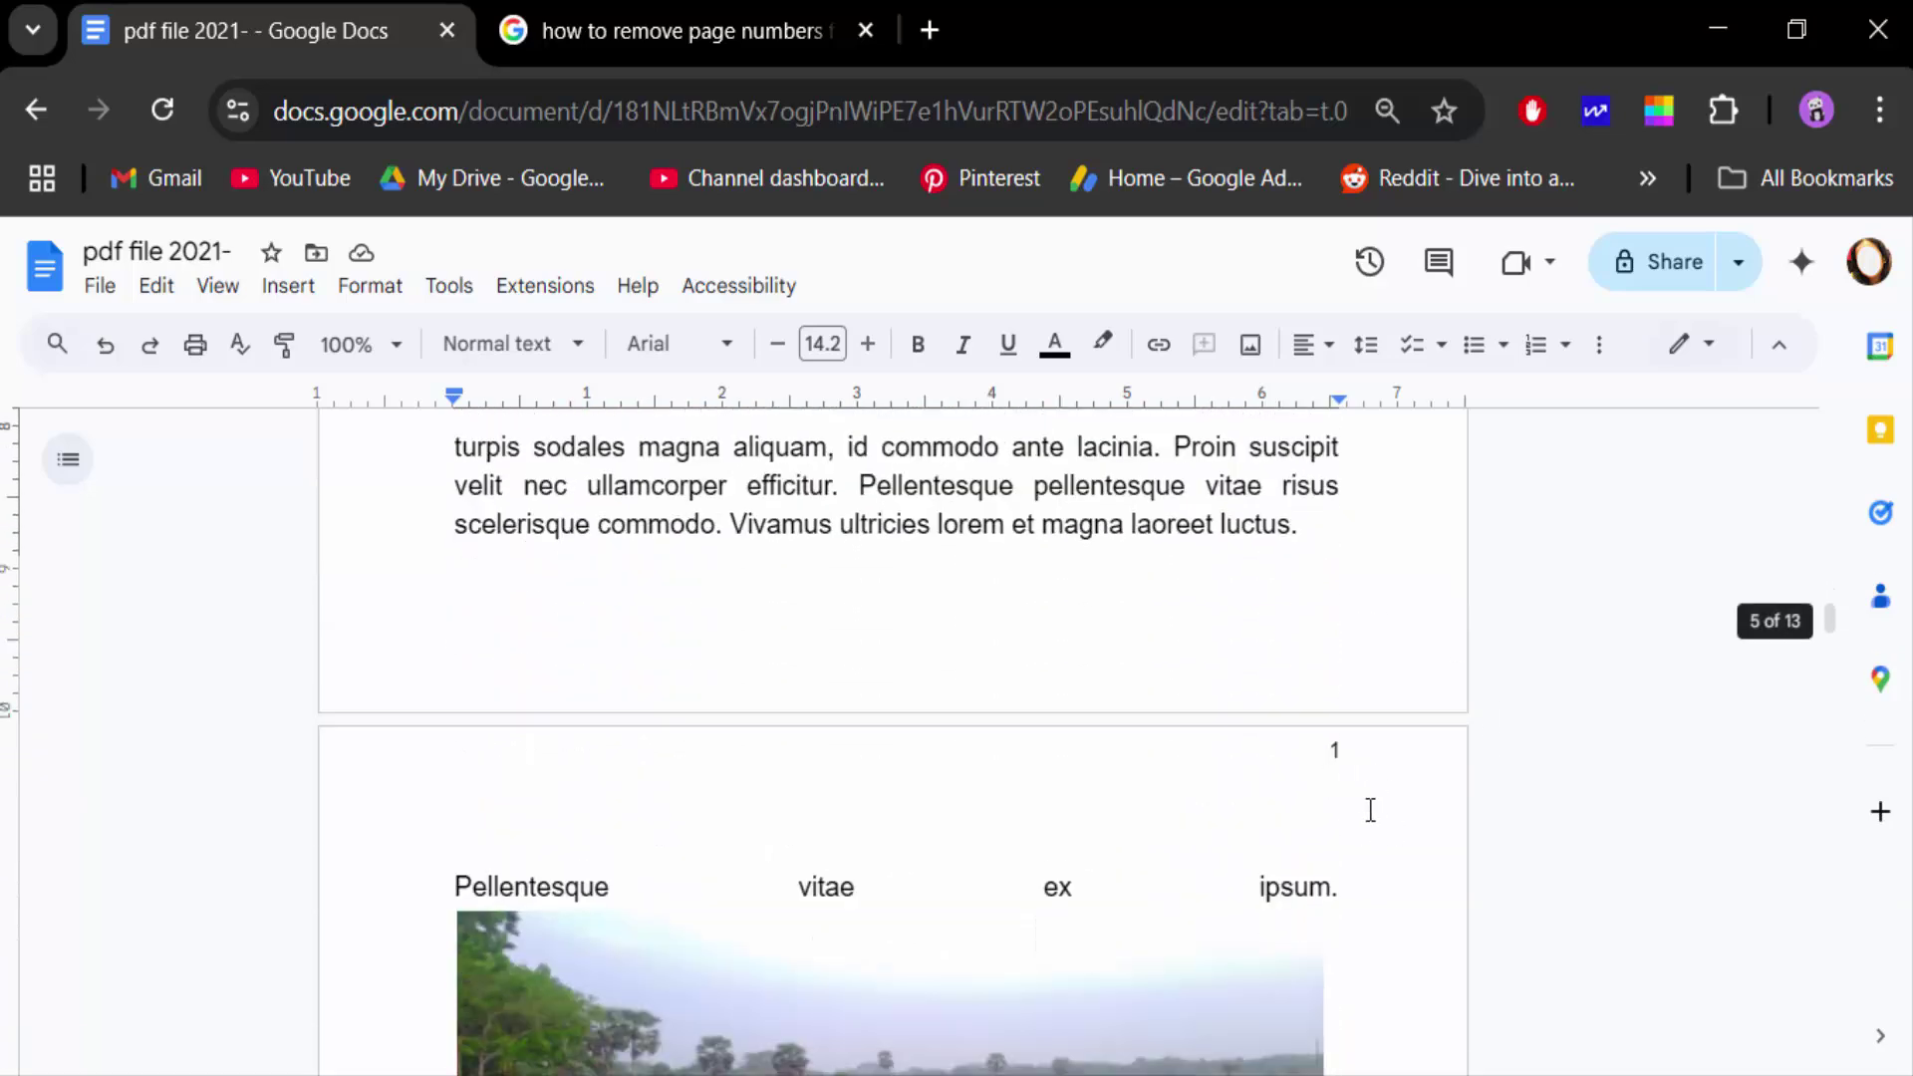
scroll(1318, 774, down, 1)
scroll(1315, 778, down, 5)
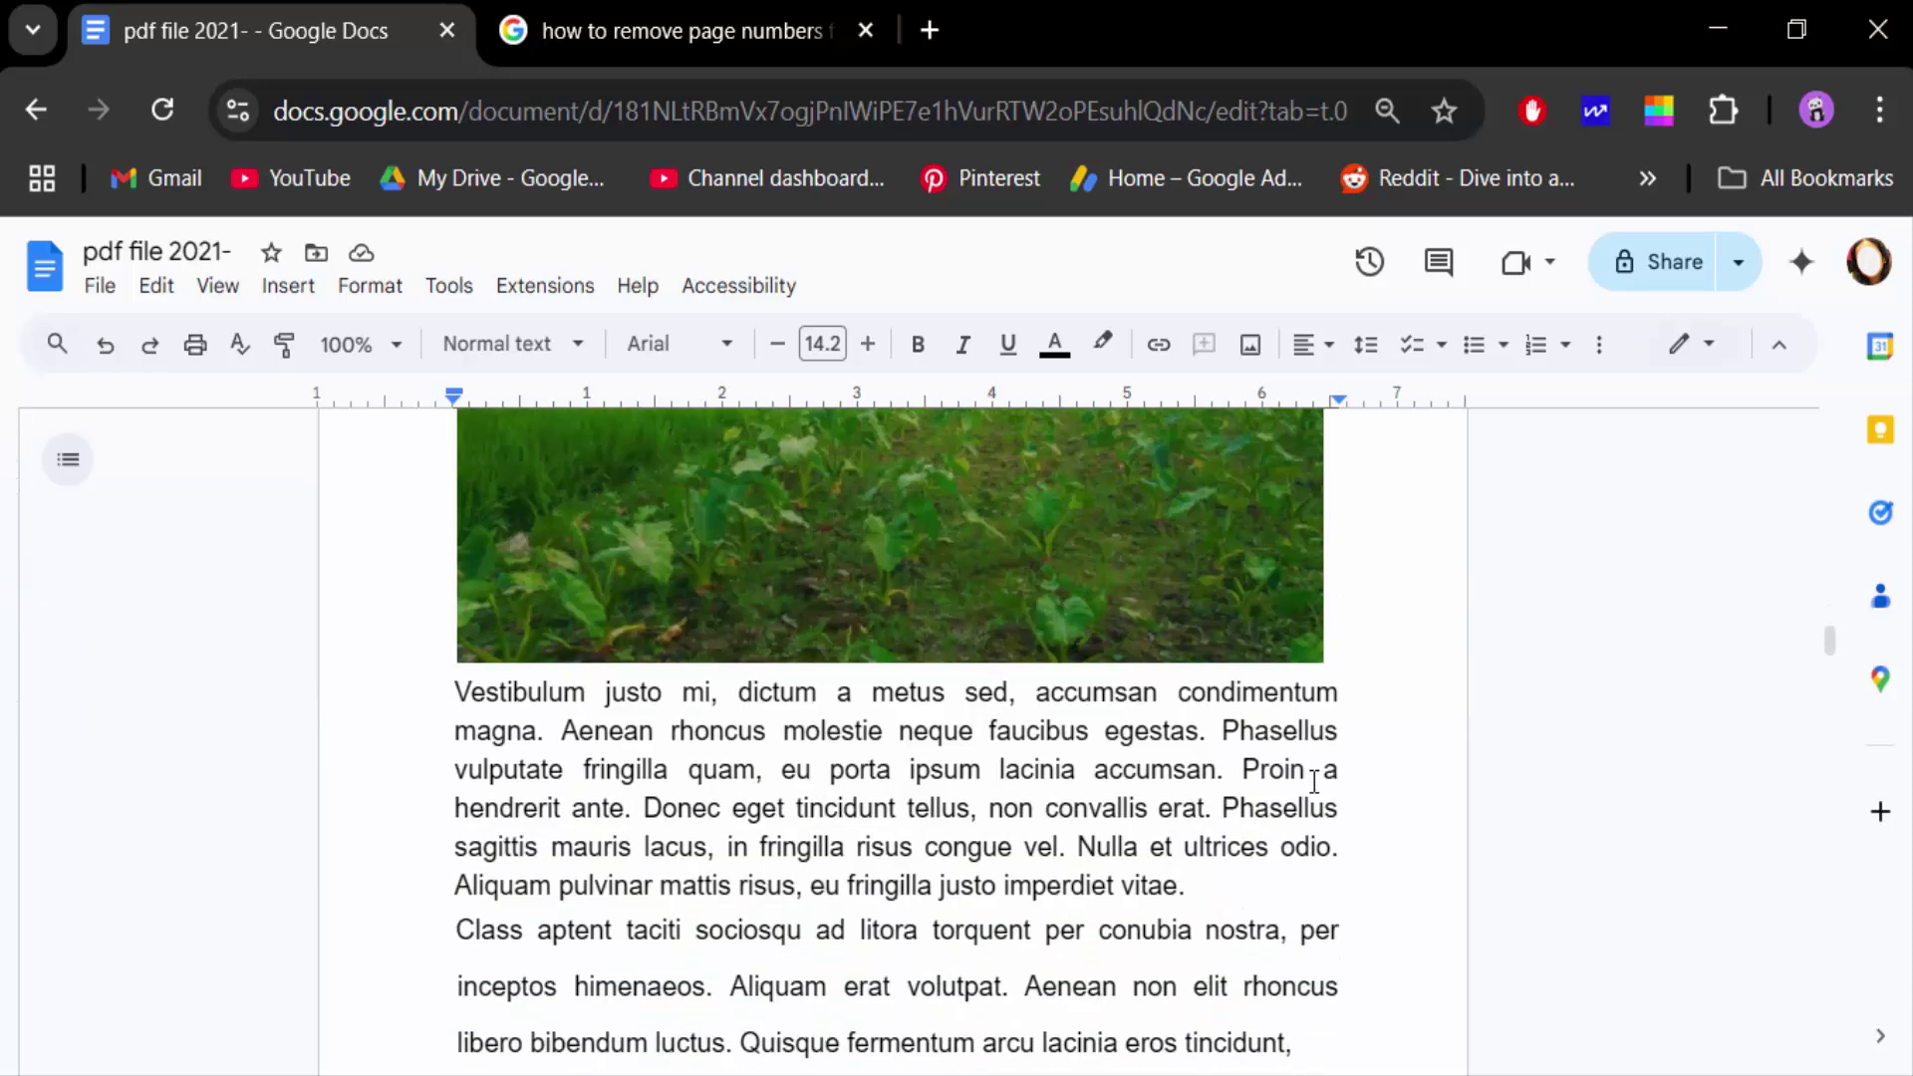
scroll(1313, 780, down, 4)
scroll(1311, 782, down, 3)
scroll(1311, 782, down, 8)
scroll(1312, 784, down, 2)
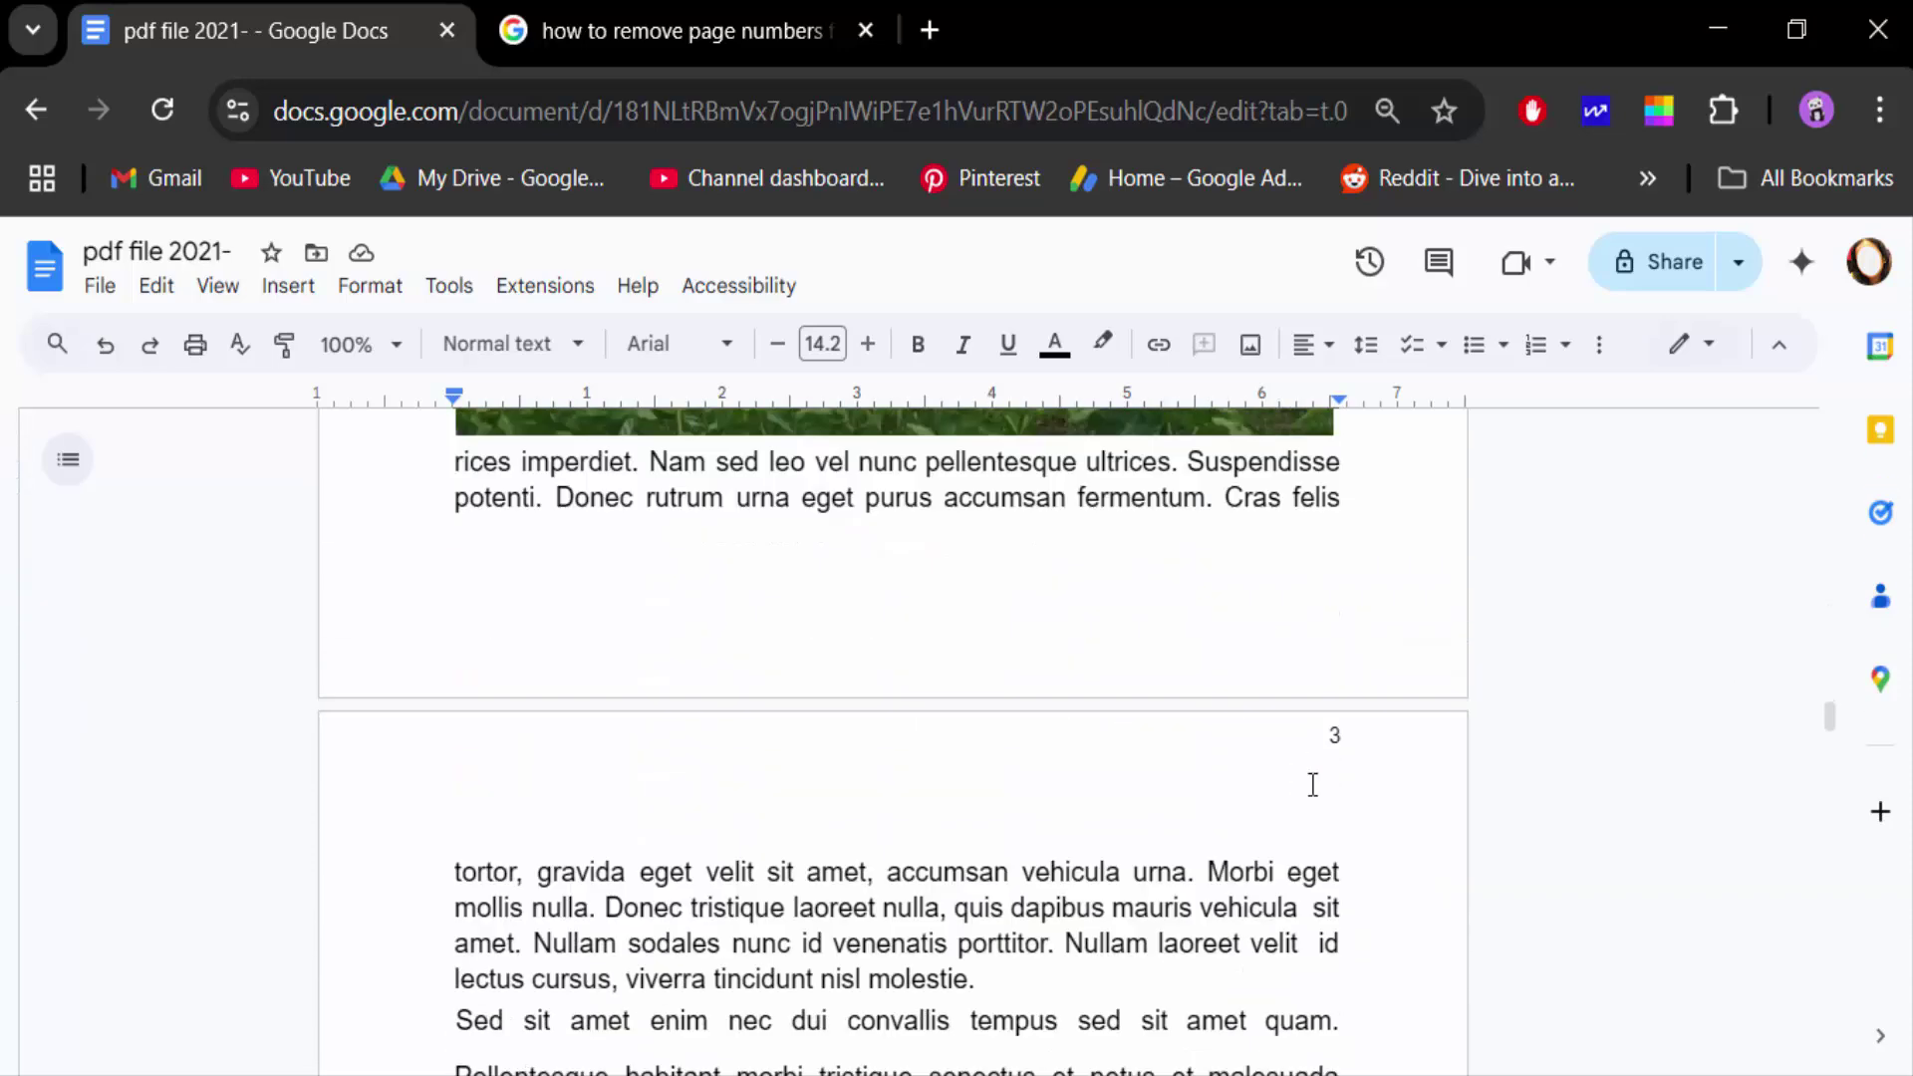
scroll(1313, 786, down, 5)
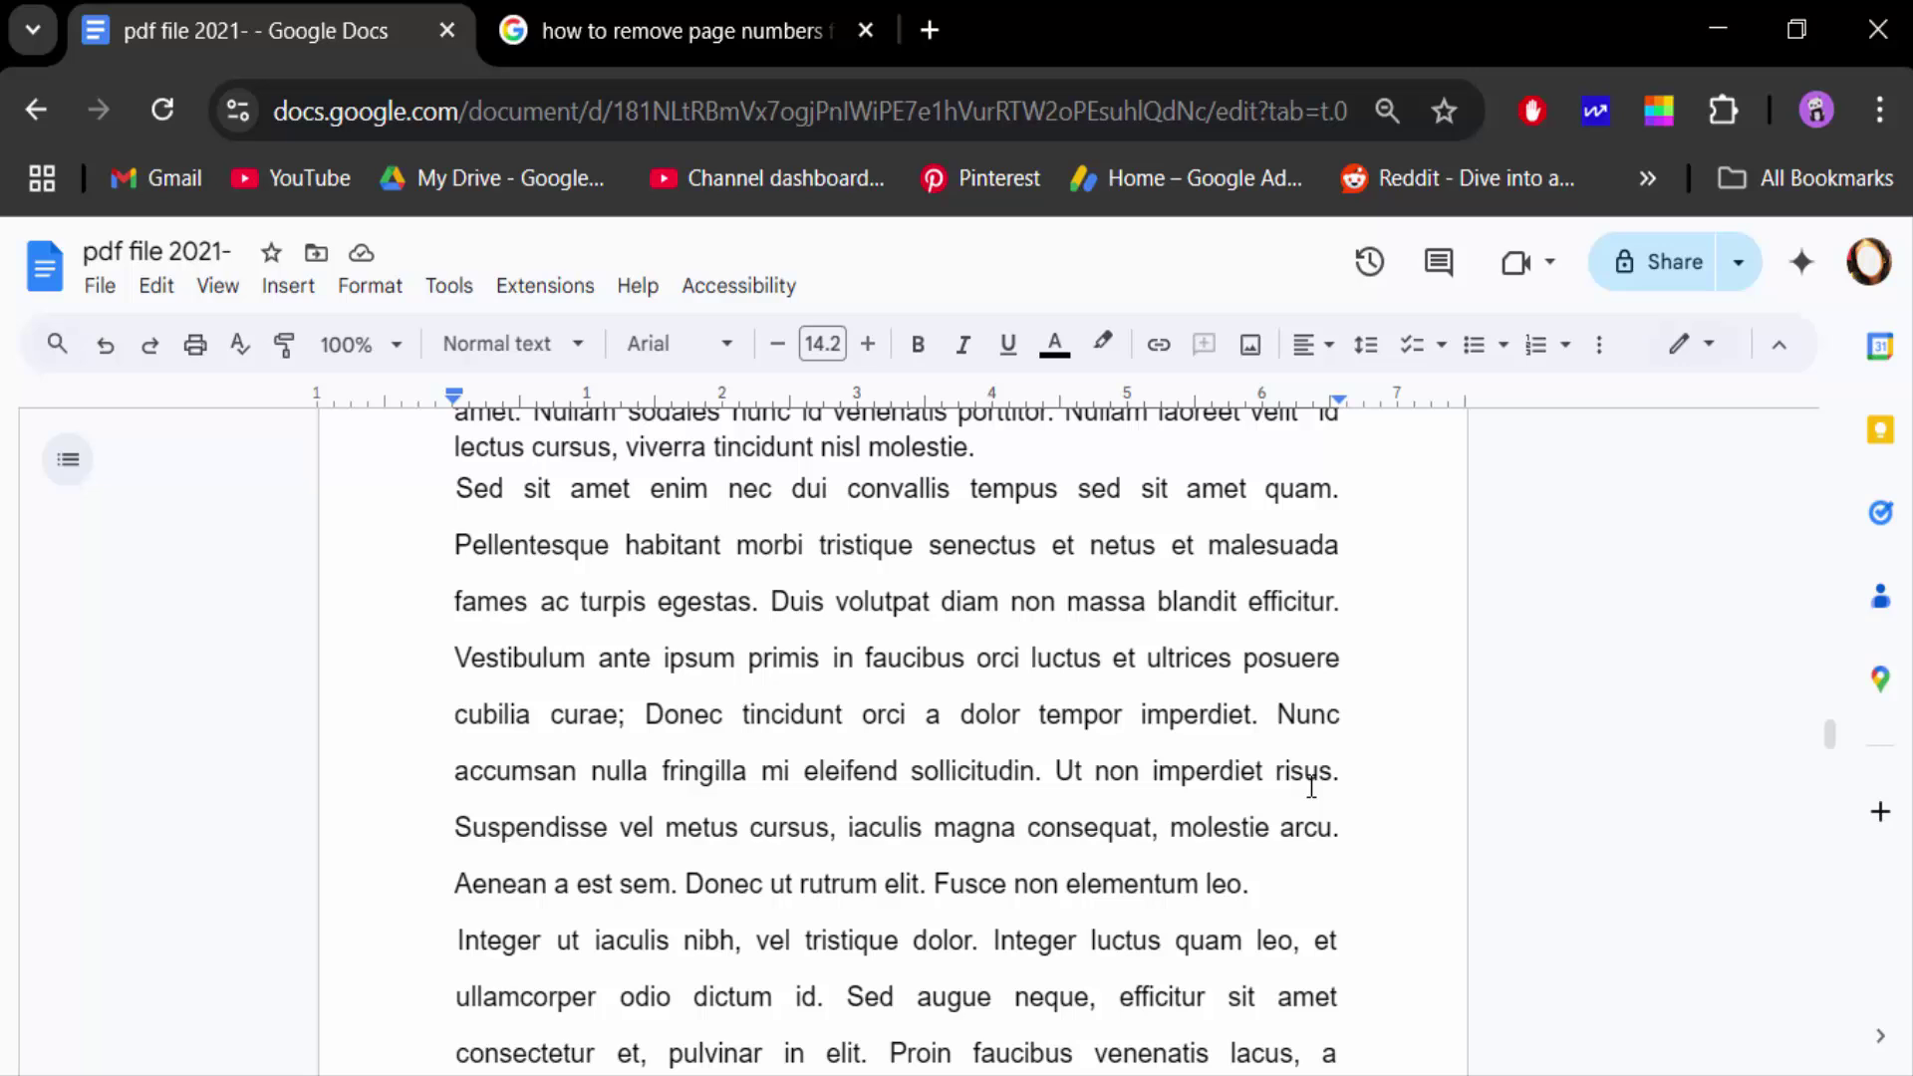